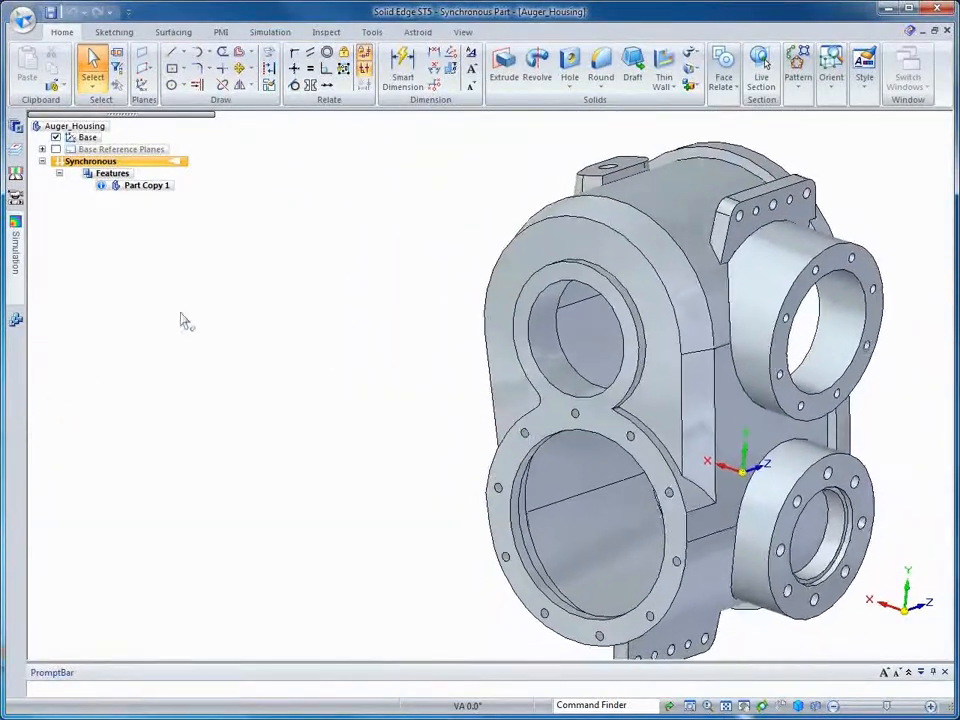
Start hole recognition on the housing and limit it to the face of the large lower front flange.
left_click(569, 88)
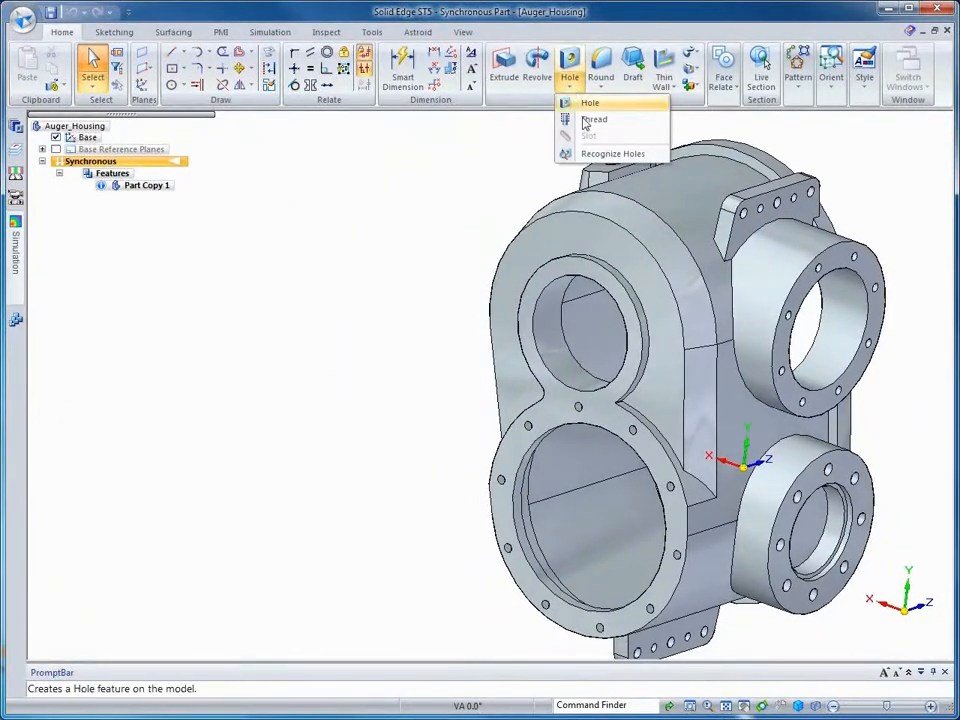
left_click(610, 154)
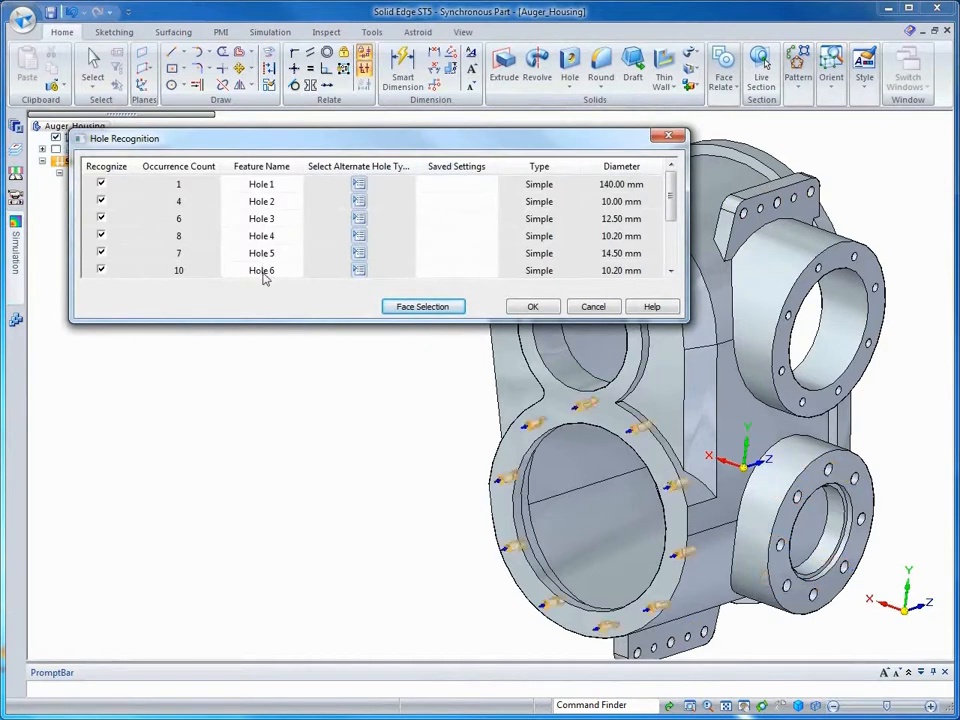
mouse_move(668, 207)
left_mouse_down()
mouse_move(676, 258)
mouse_move(671, 191)
left_mouse_up()
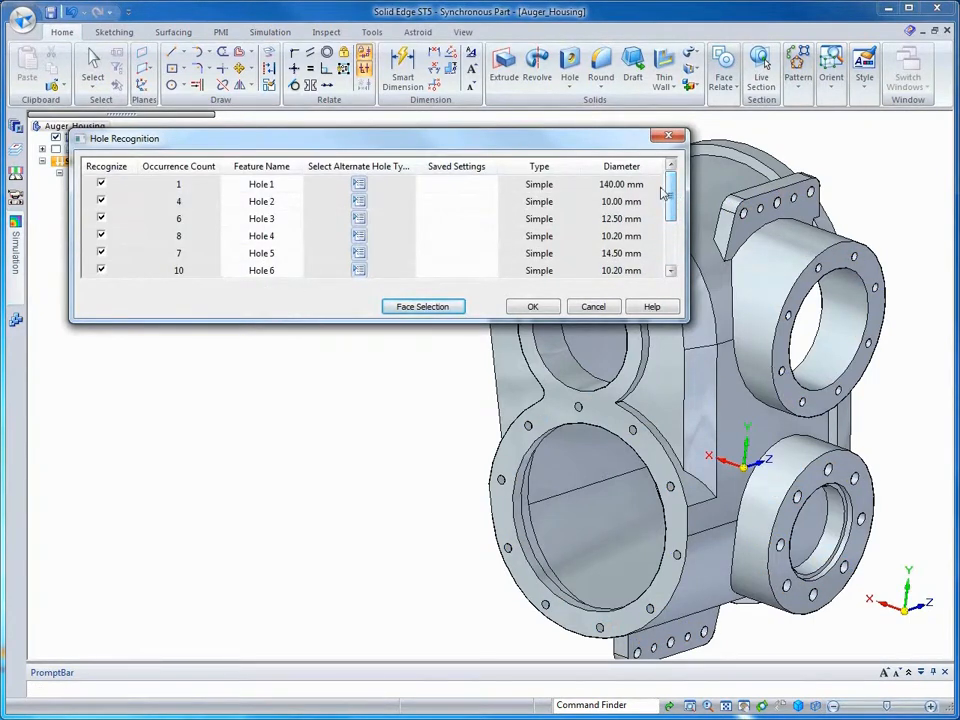
left_click(425, 307)
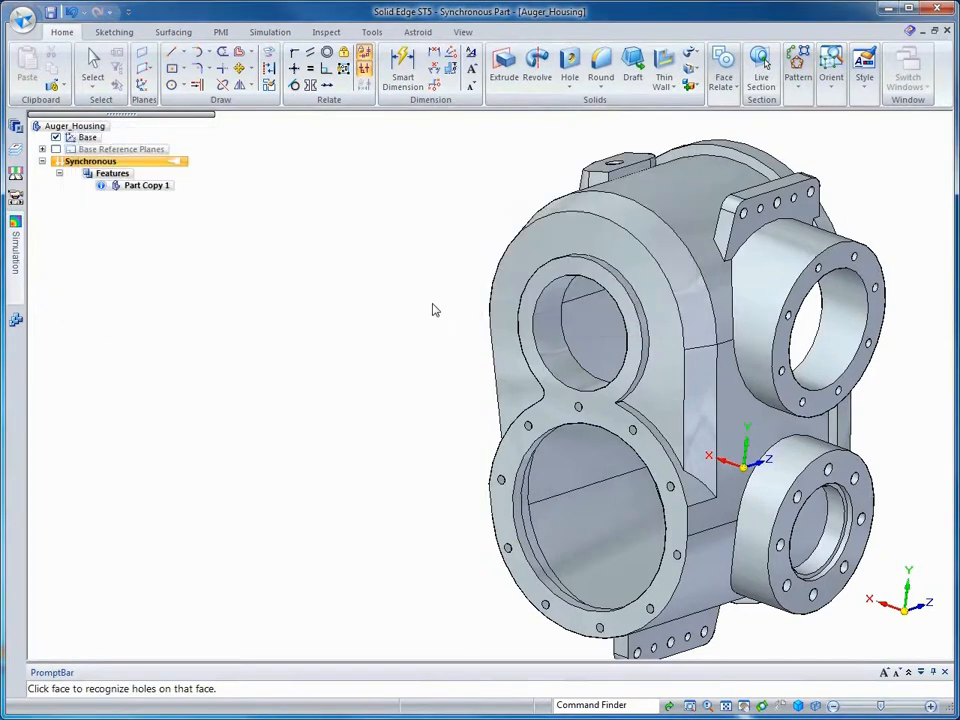
left_click(518, 421)
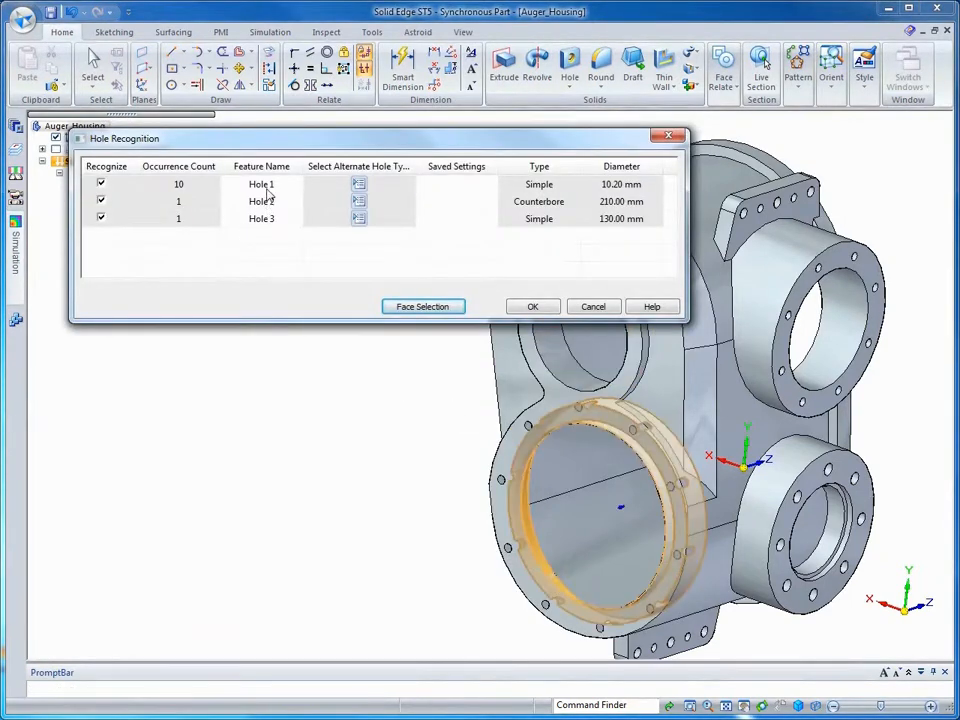
Convert the 10.2 mm flange holes to threaded 12 mm M12 holes threaded to the hole extent, and accept the recognized holes.
left_click(358, 185)
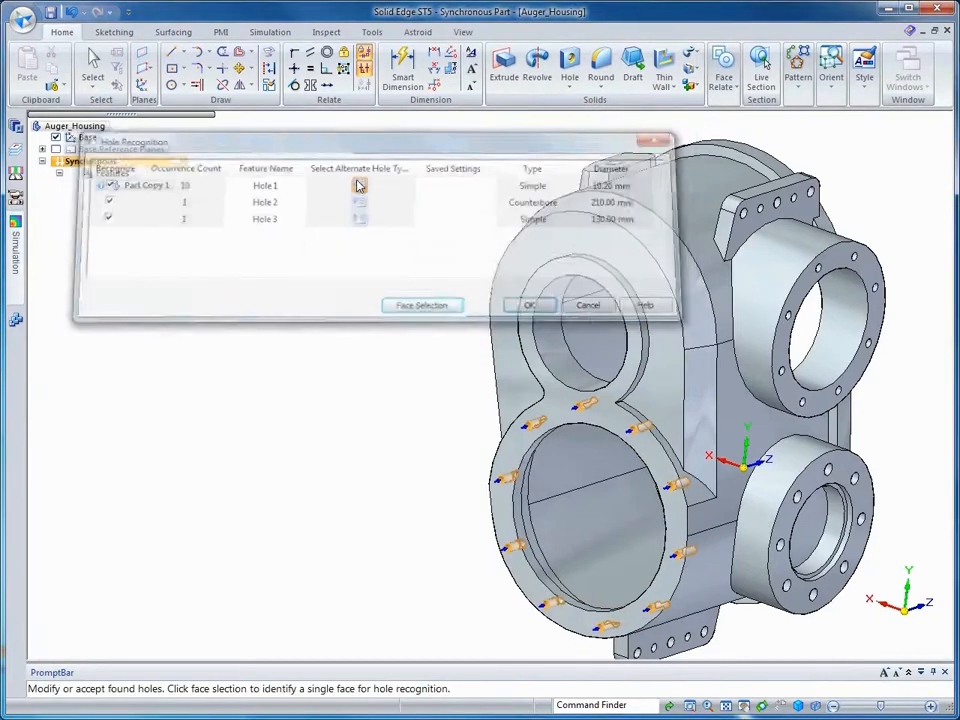
left_click(437, 286)
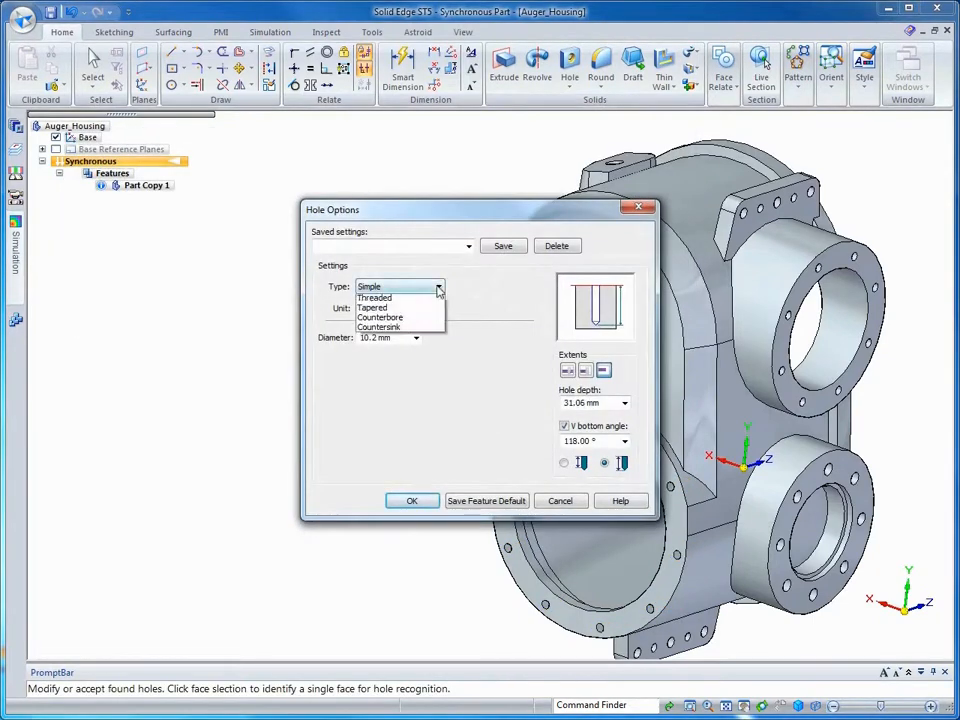
left_click(392, 306)
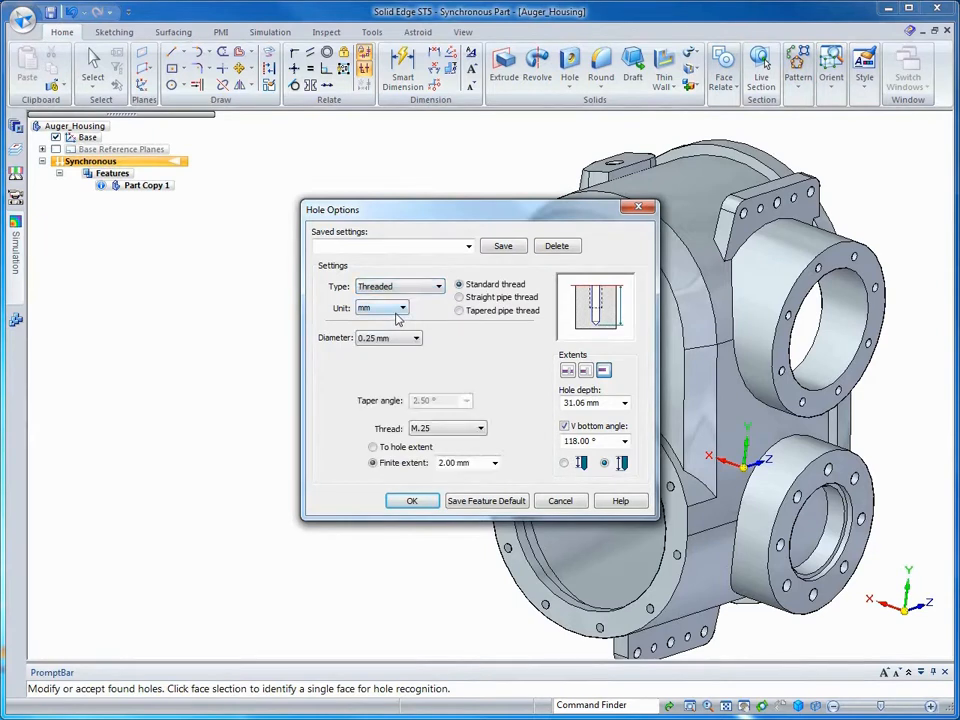
left_click(407, 340)
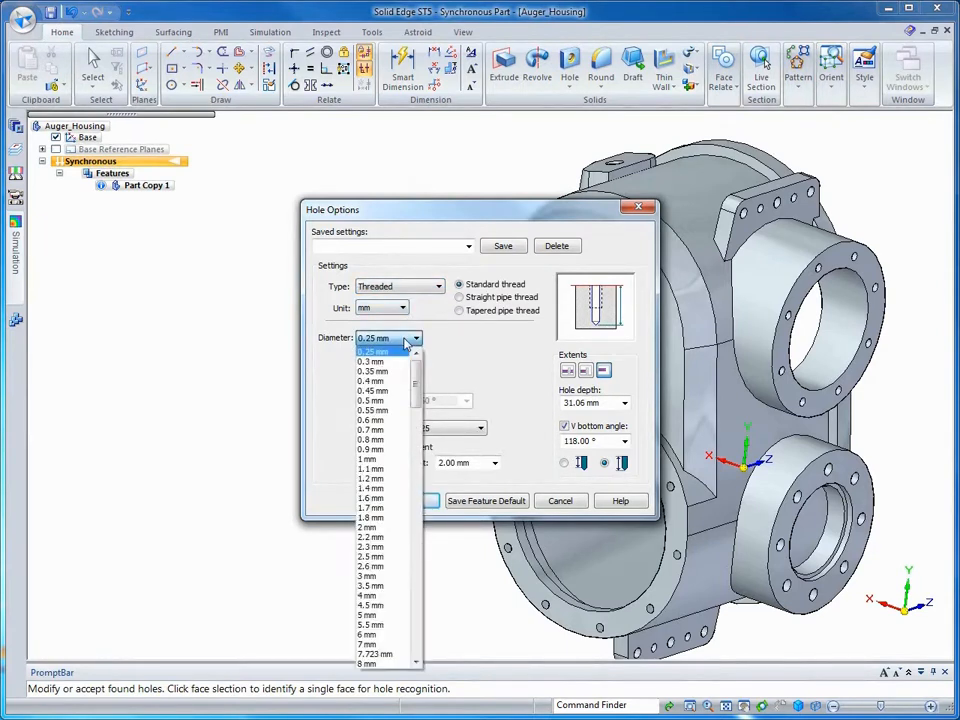
left_click_drag(415, 366, 410, 437)
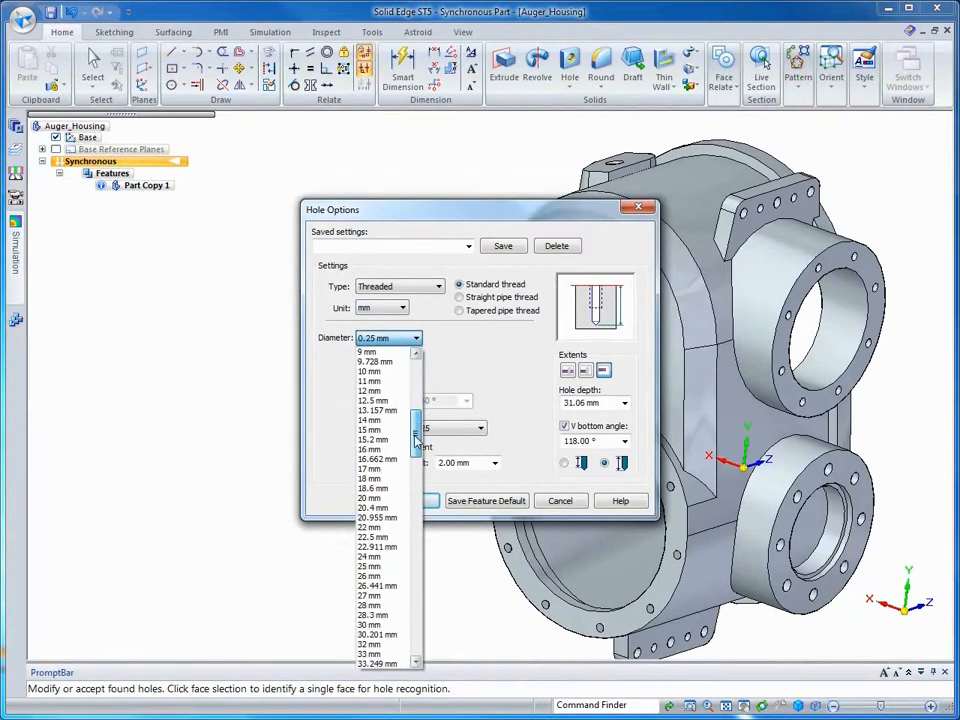
left_click(370, 390)
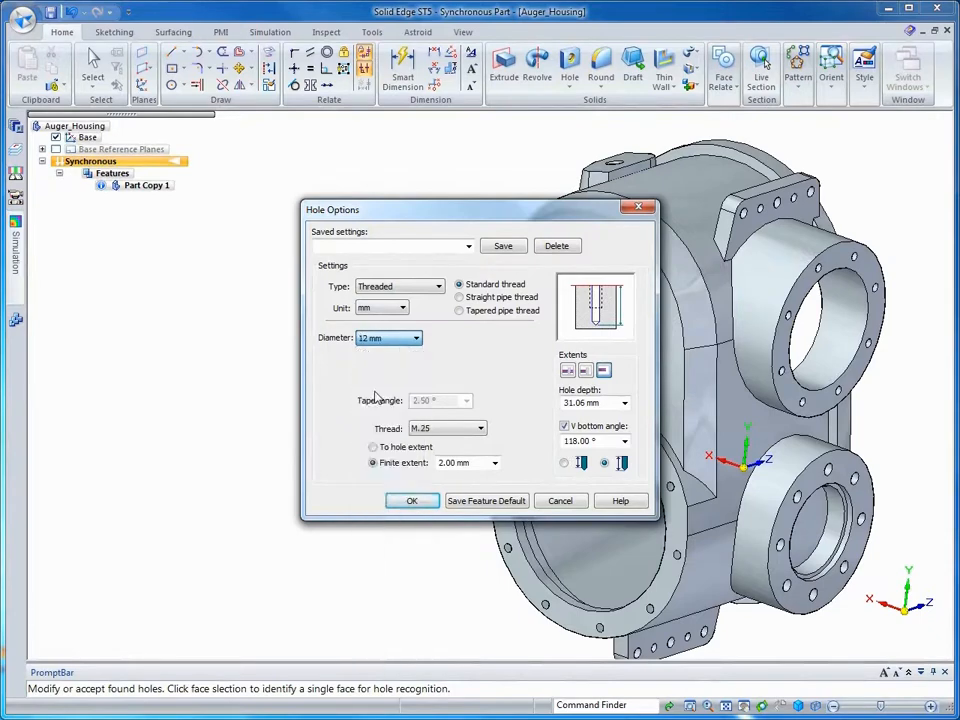
left_click(384, 449)
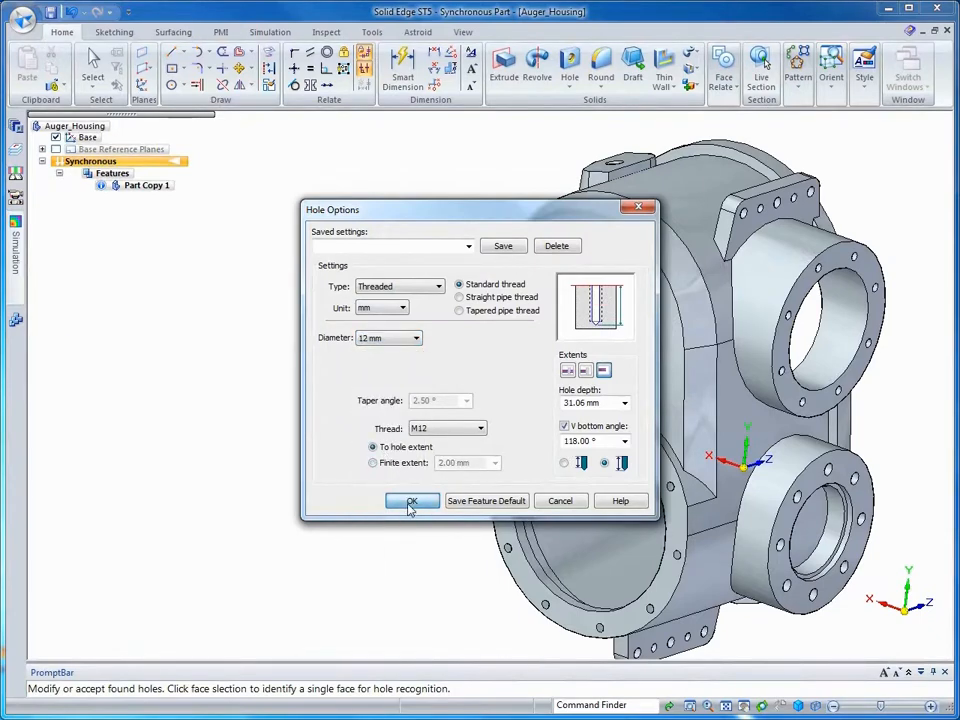
left_click(411, 502)
left_click(532, 307)
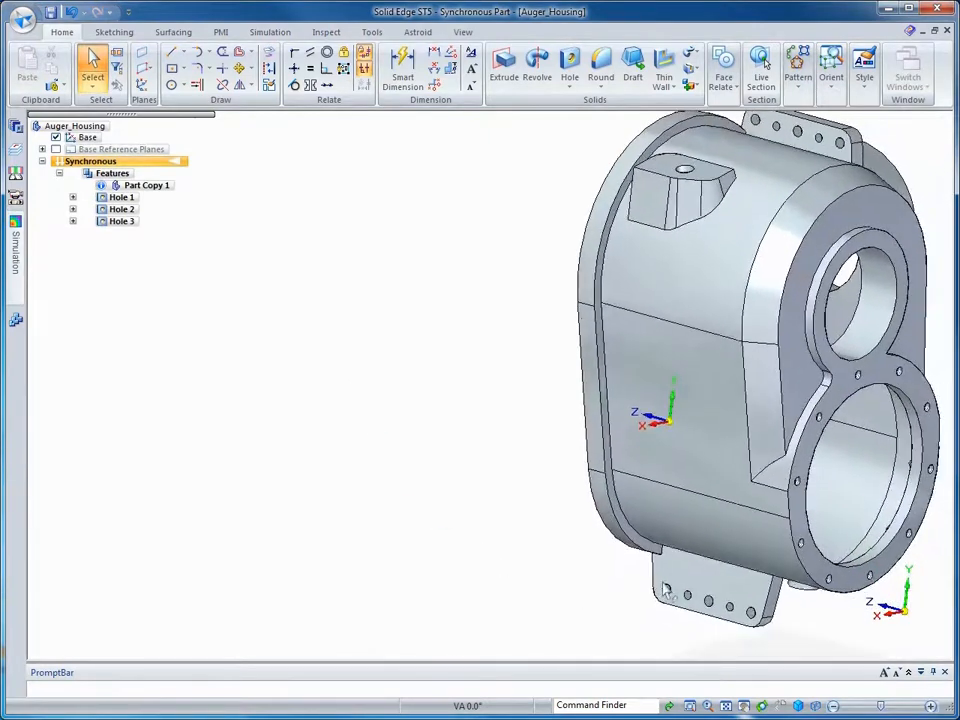
Run hole recognition on the two mounting bracket faces at the housing's upper and lower ends.
left_click(712, 592)
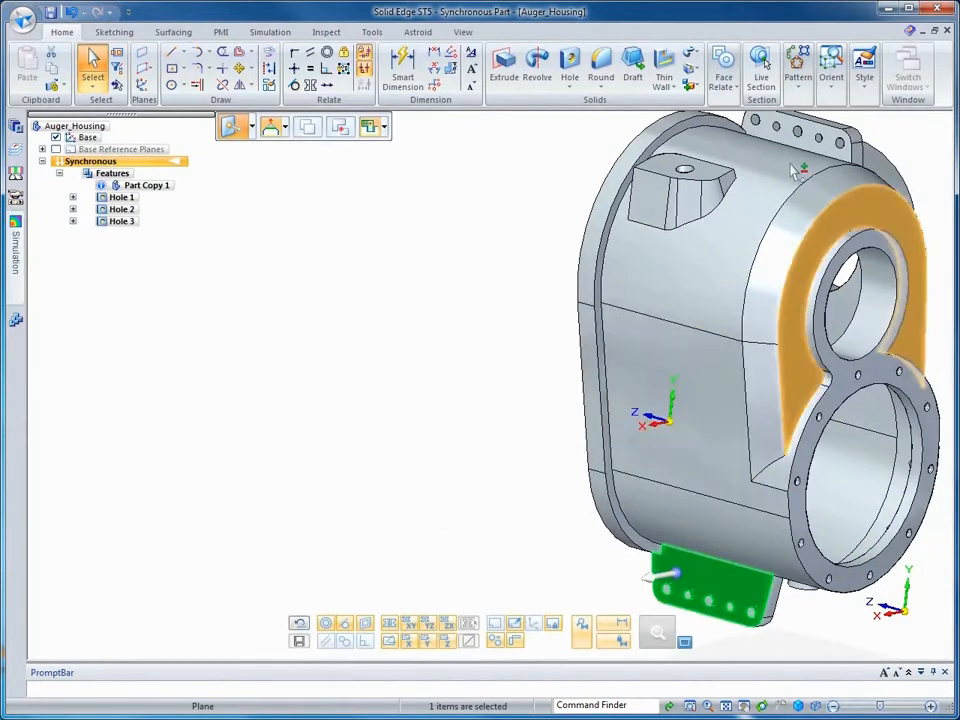
left_click(795, 132, "ctrl")
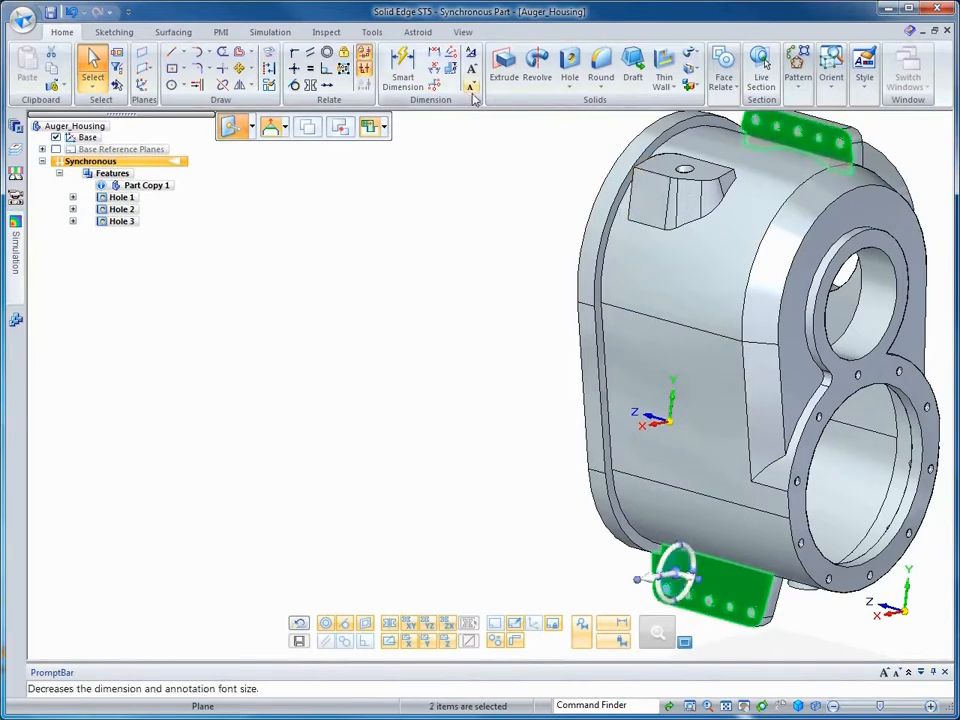
left_click(570, 86)
left_click(590, 160)
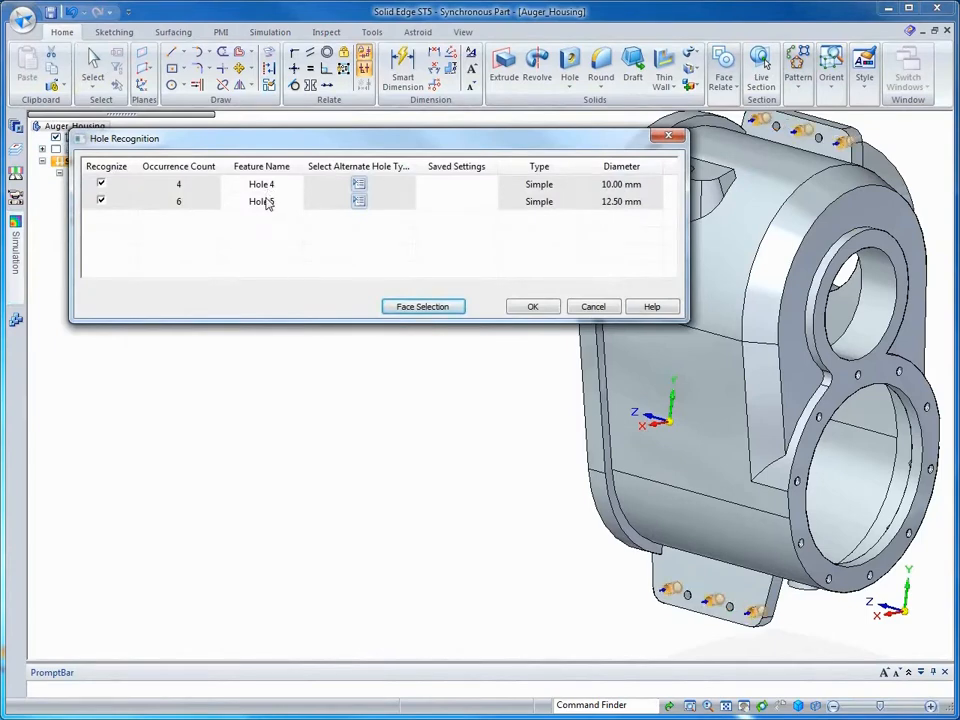
Convert the 12.5 mm bracket holes to counterbores with 20 mm counterbore diameter and 5 mm depth, and accept the recognized holes.
left_click(359, 202)
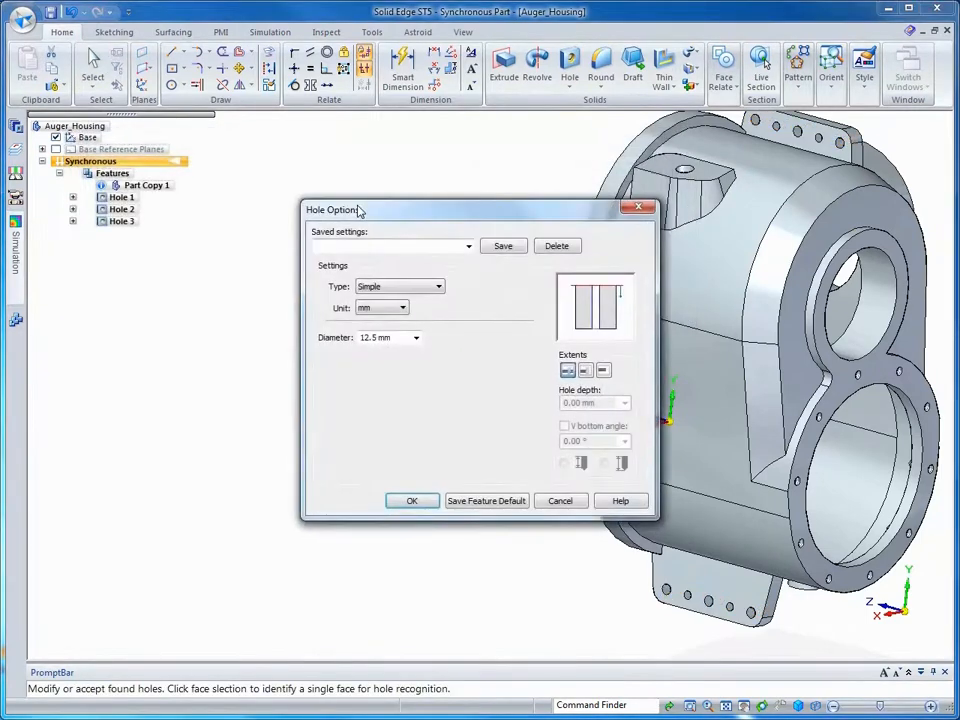
left_click(437, 287)
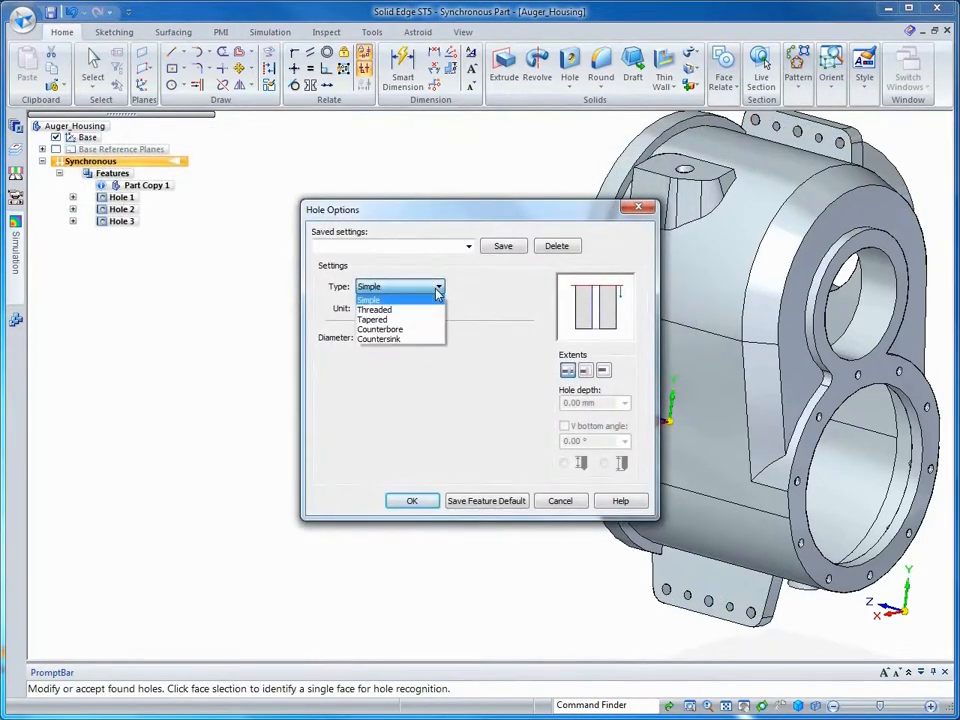
left_click(398, 333)
left_click(441, 365)
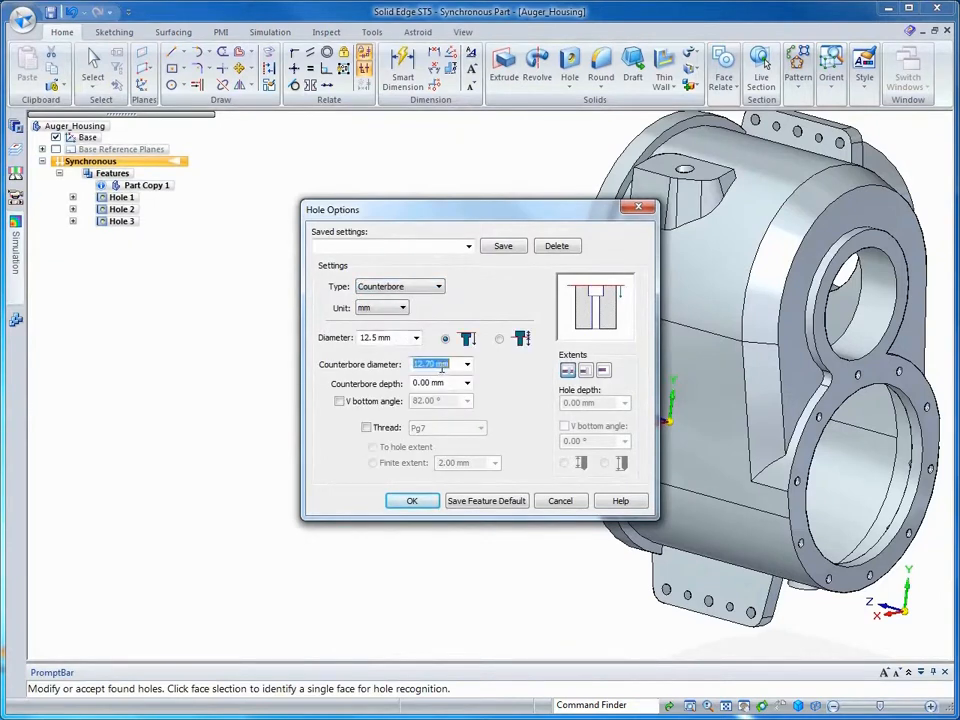
type("20")
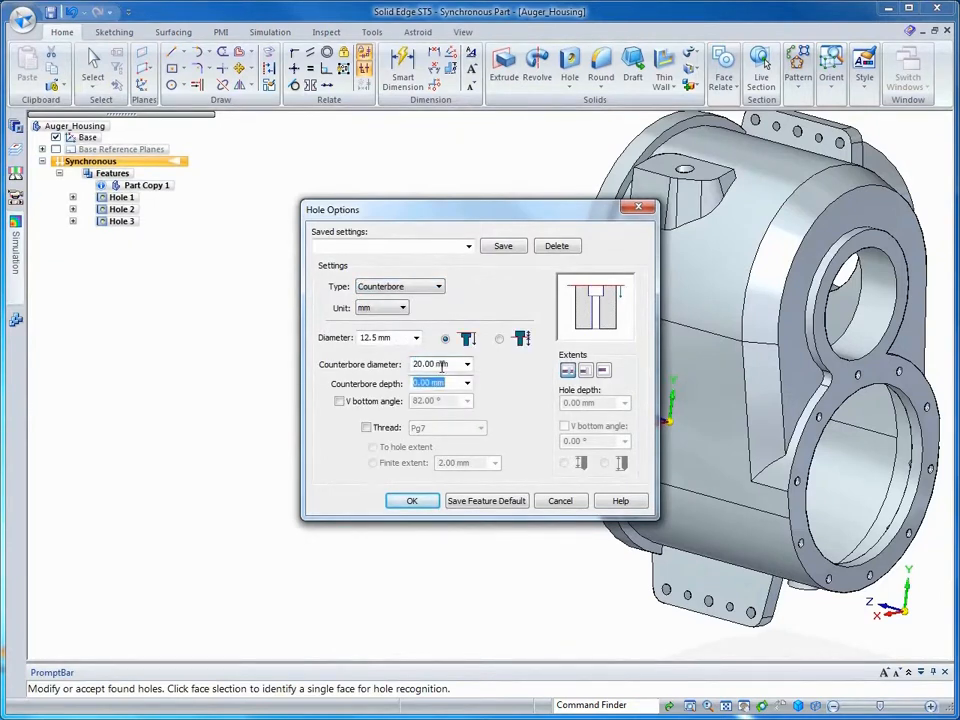
type("5")
key("Tab")
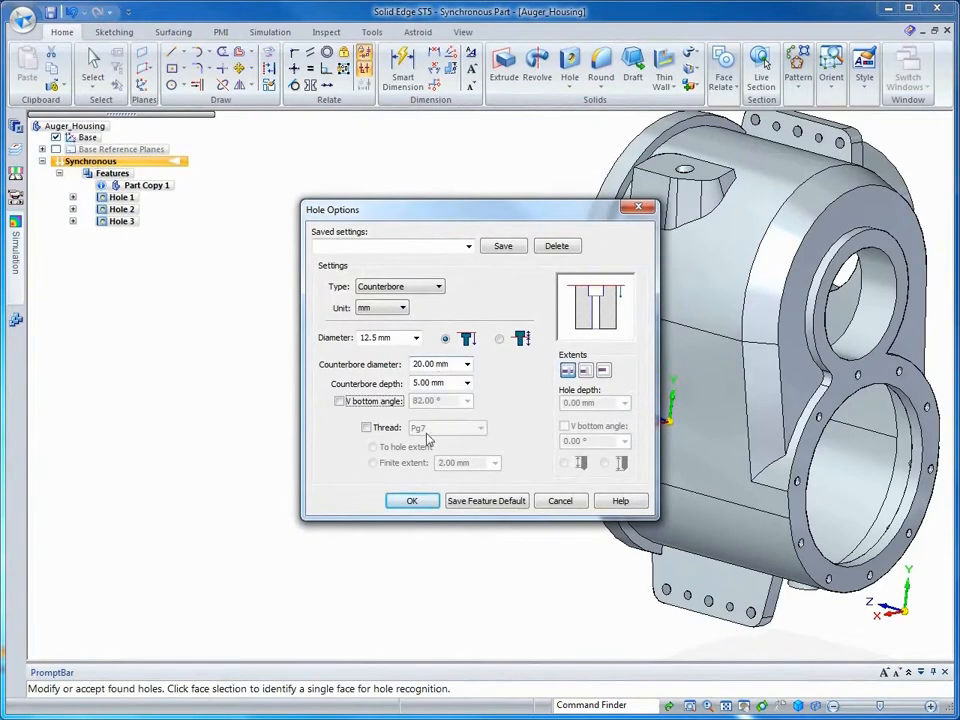
left_click(411, 501)
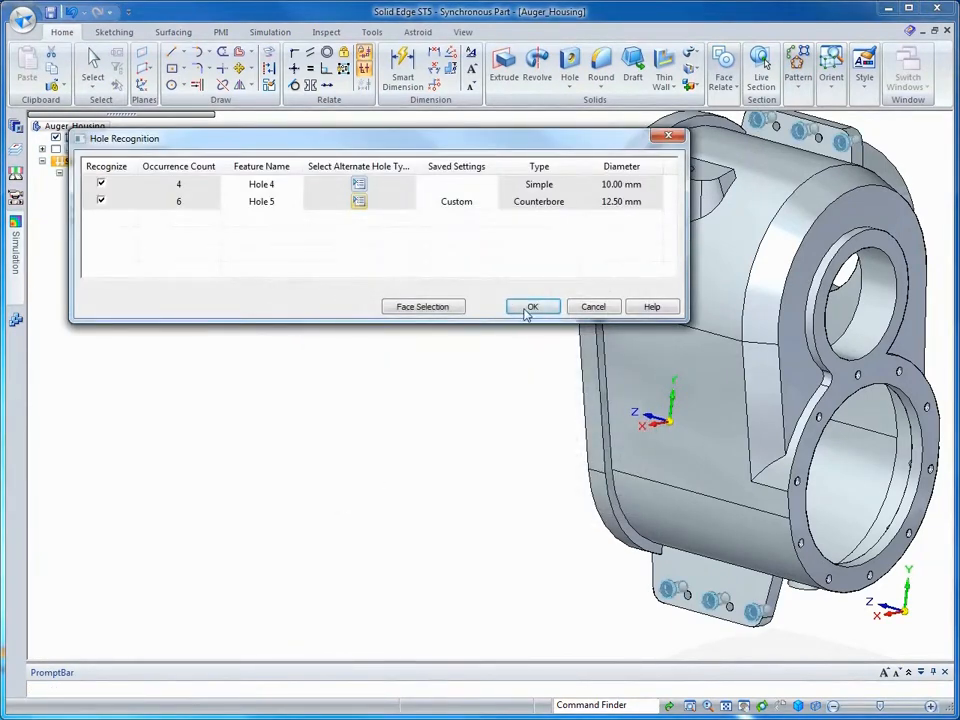
left_click(530, 309)
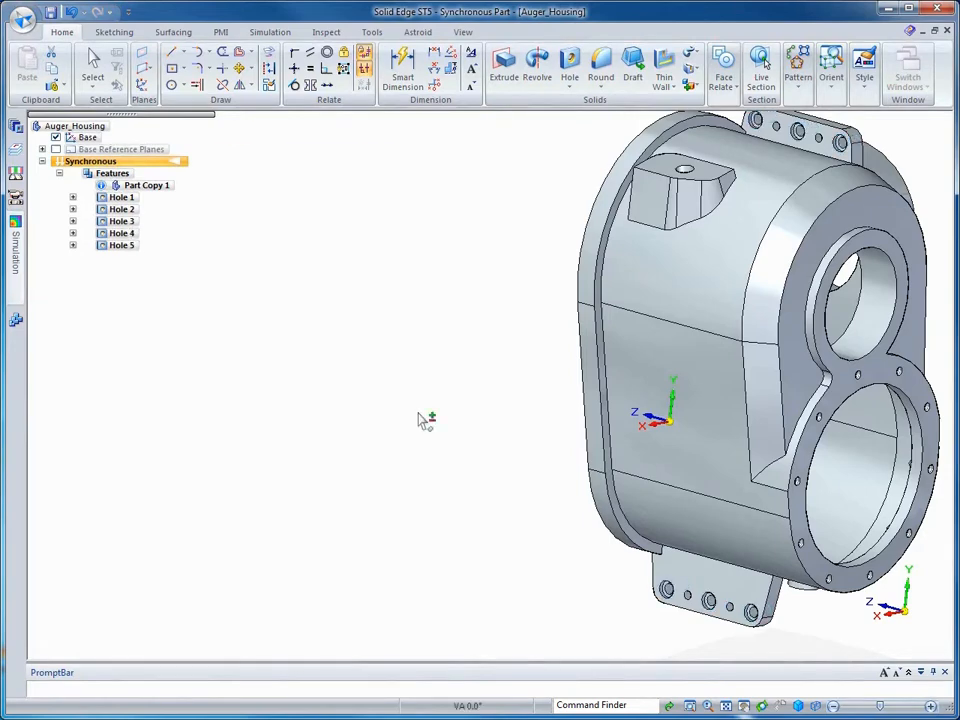
key("Escape")
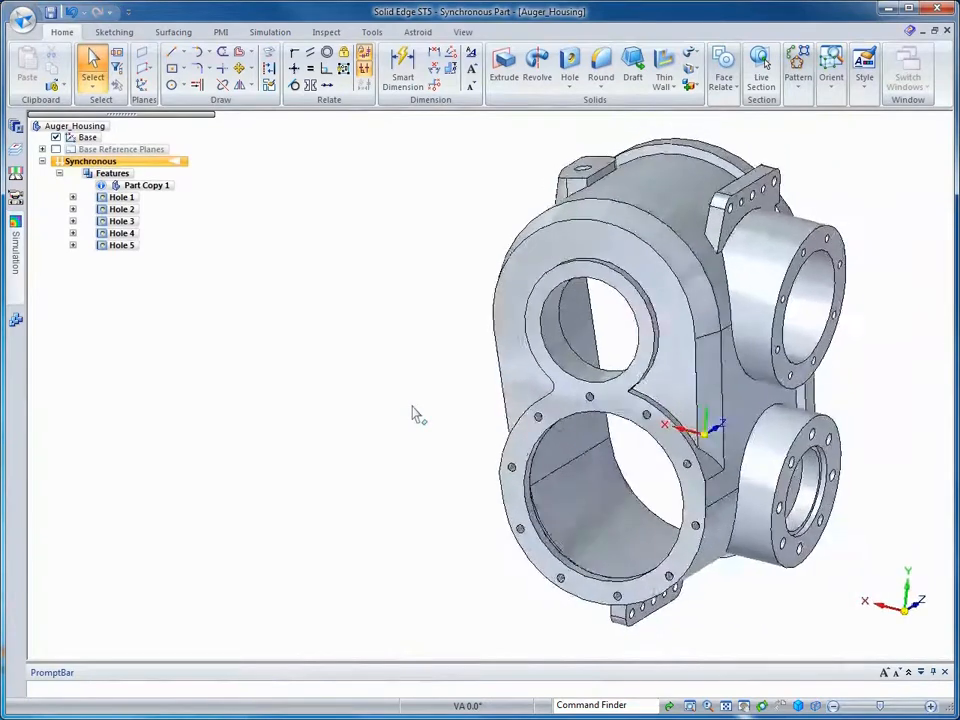
Recognize all remaining holes in the housing with the found settings and accept them as hole features.
left_click(569, 88)
left_click(568, 152)
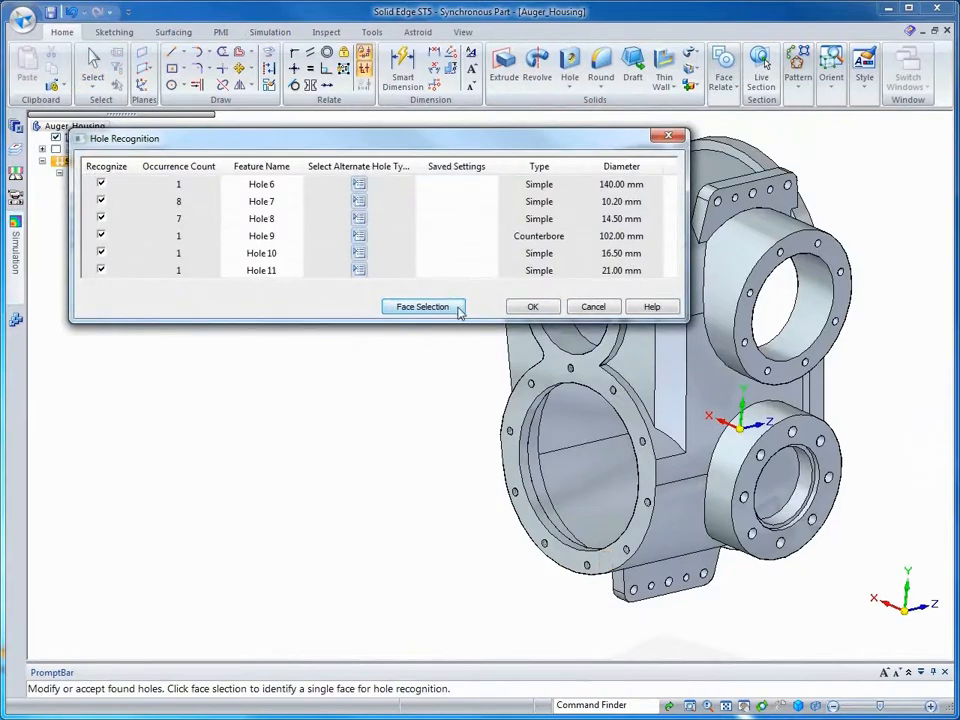
left_click(529, 308)
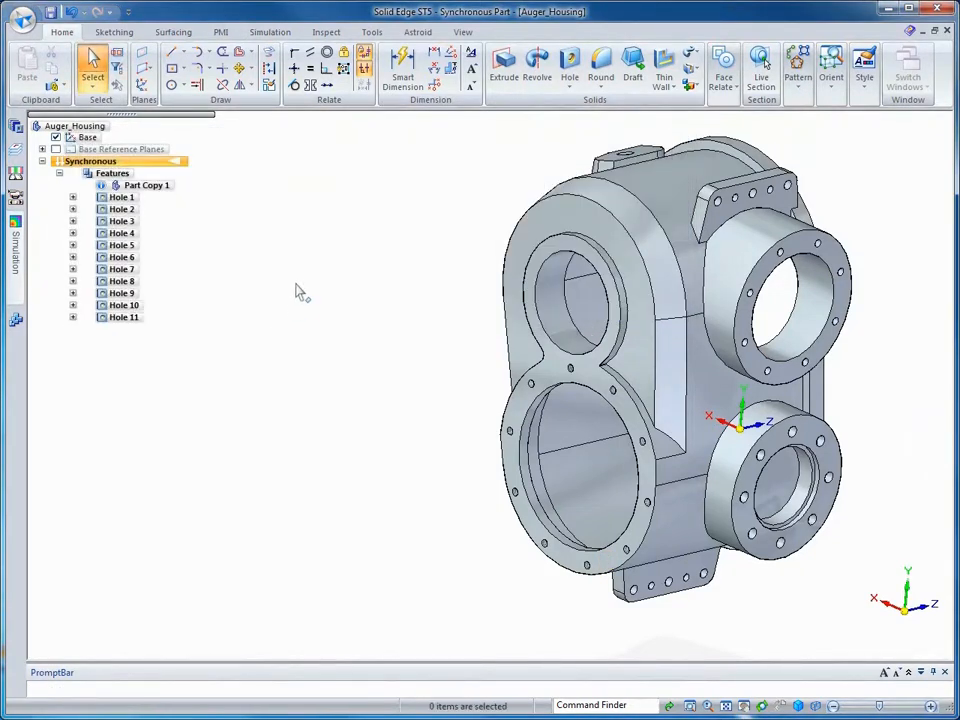
Save the housing part as Auger_Housing.par and close it.
left_click(50, 12)
left_click(610, 424)
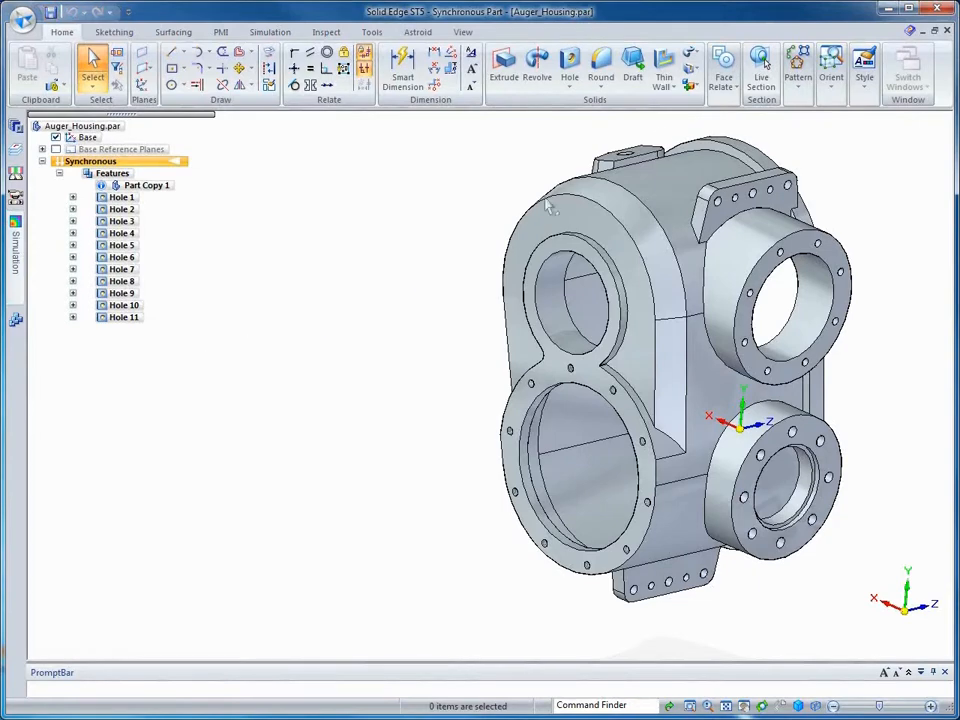
left_click(946, 30)
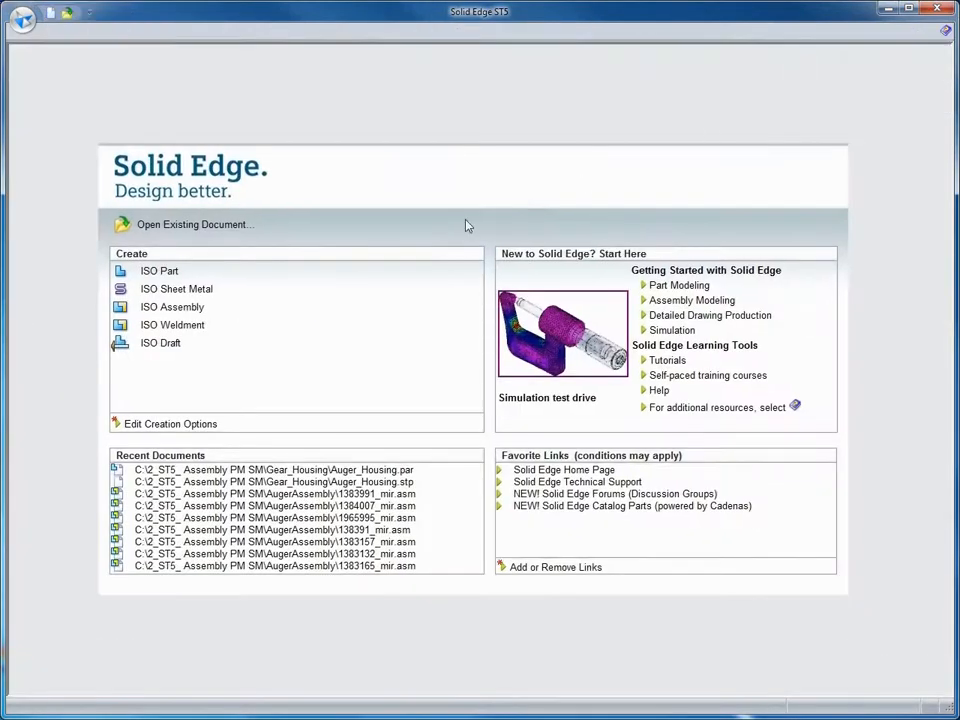
Open the _BladeAuger.asm assembly from the AugerAssembly folder.
left_click(168, 228)
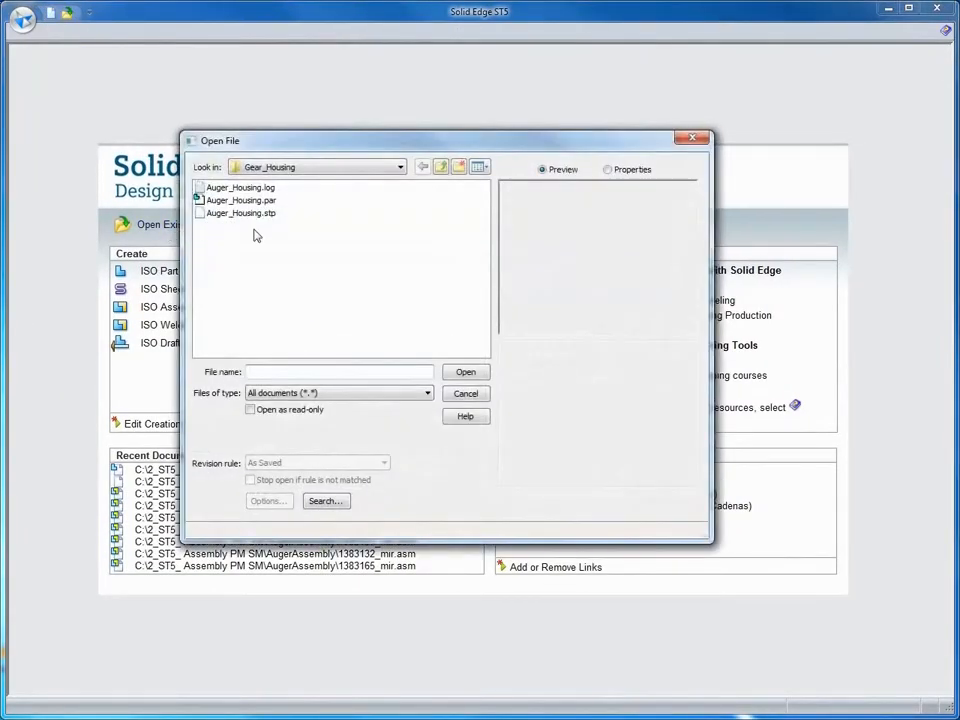
left_click(440, 167)
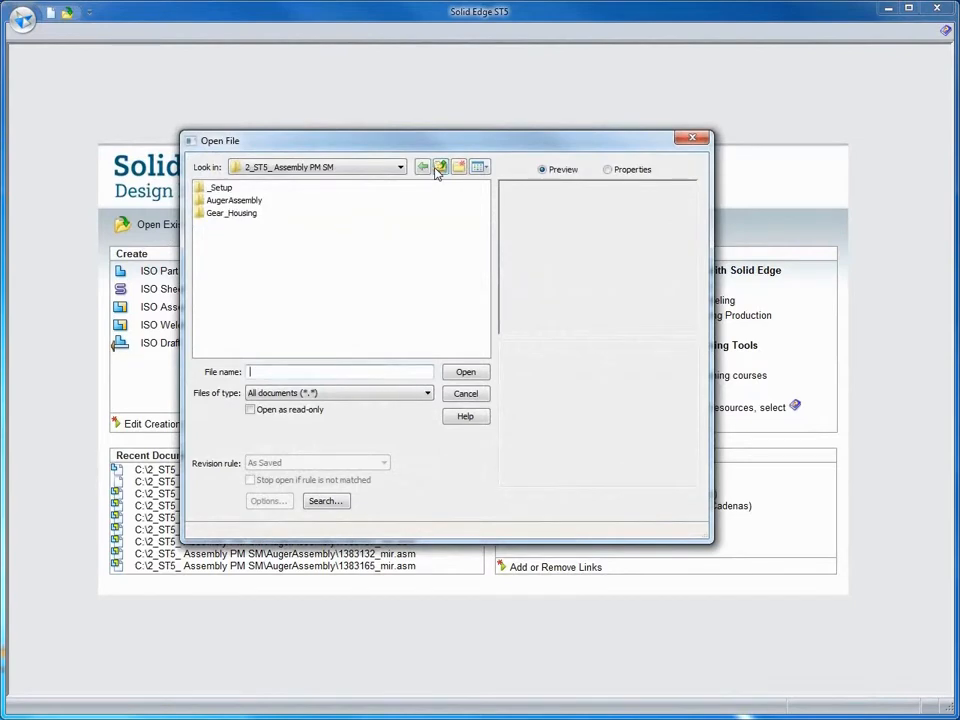
double_click(224, 203)
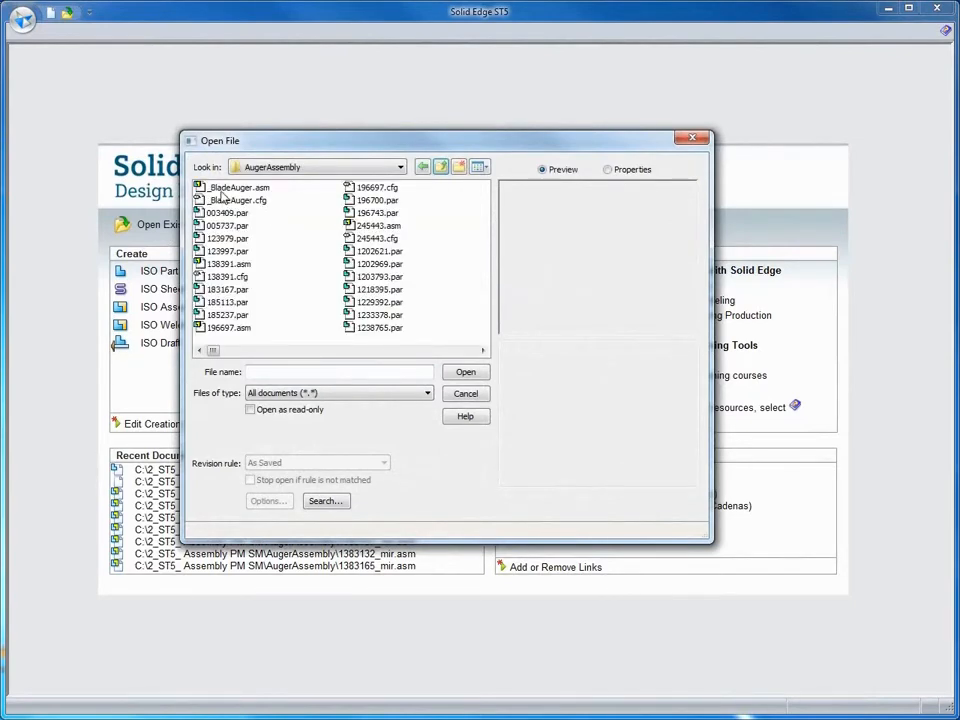
left_click(228, 188)
left_click(465, 371)
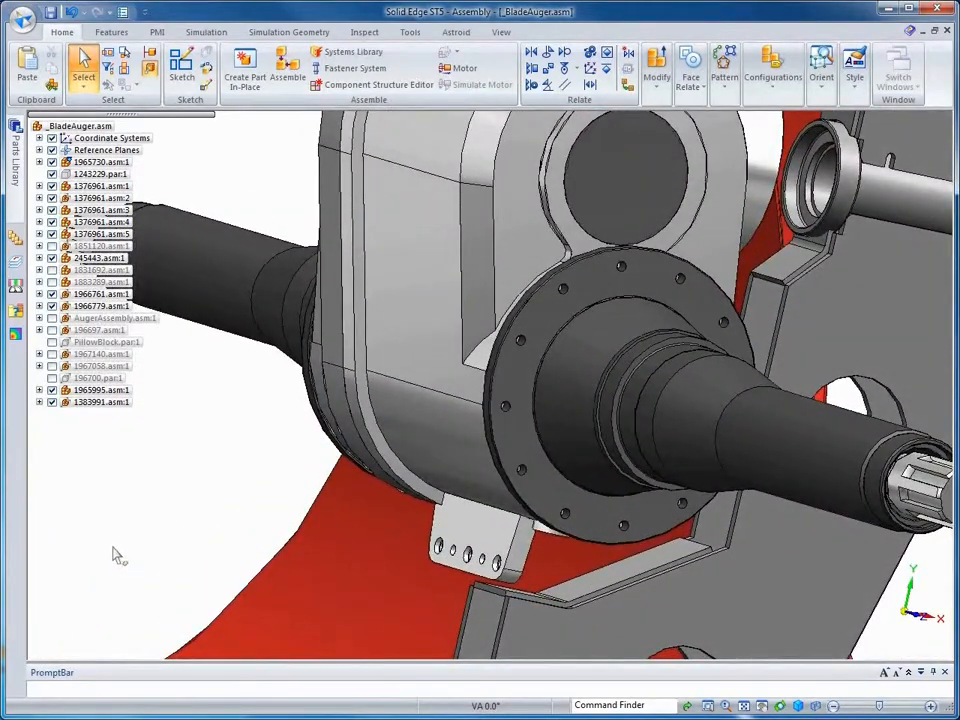
Change the circular hole pattern on the dark shaft flange to a count of 10 and accept it.
left_click(521, 345)
key("Escape")
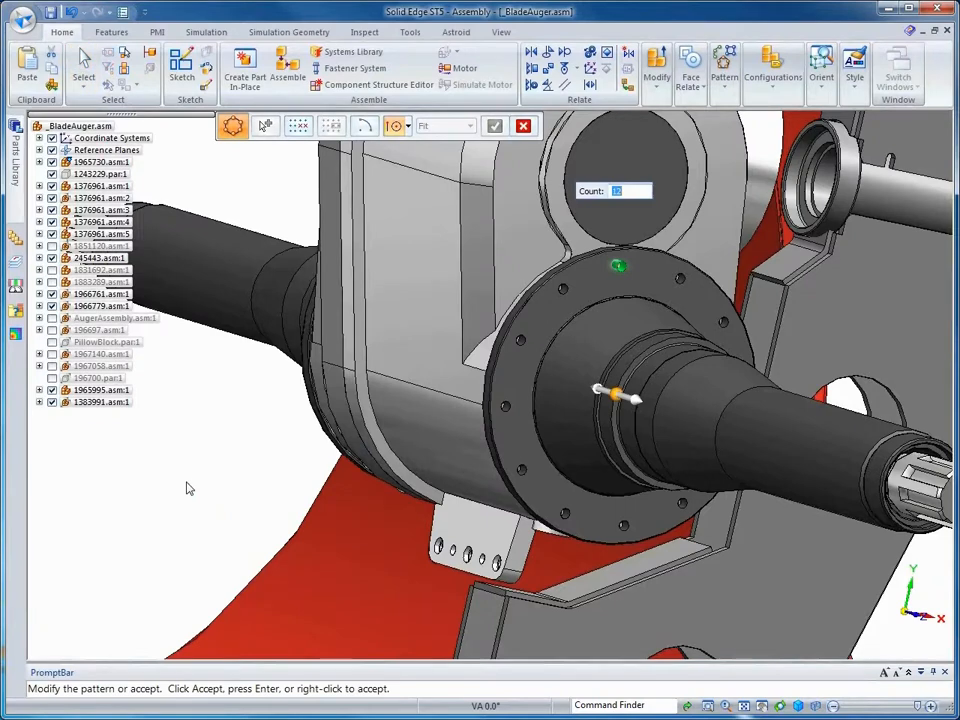
key("Return")
right_click(187, 483)
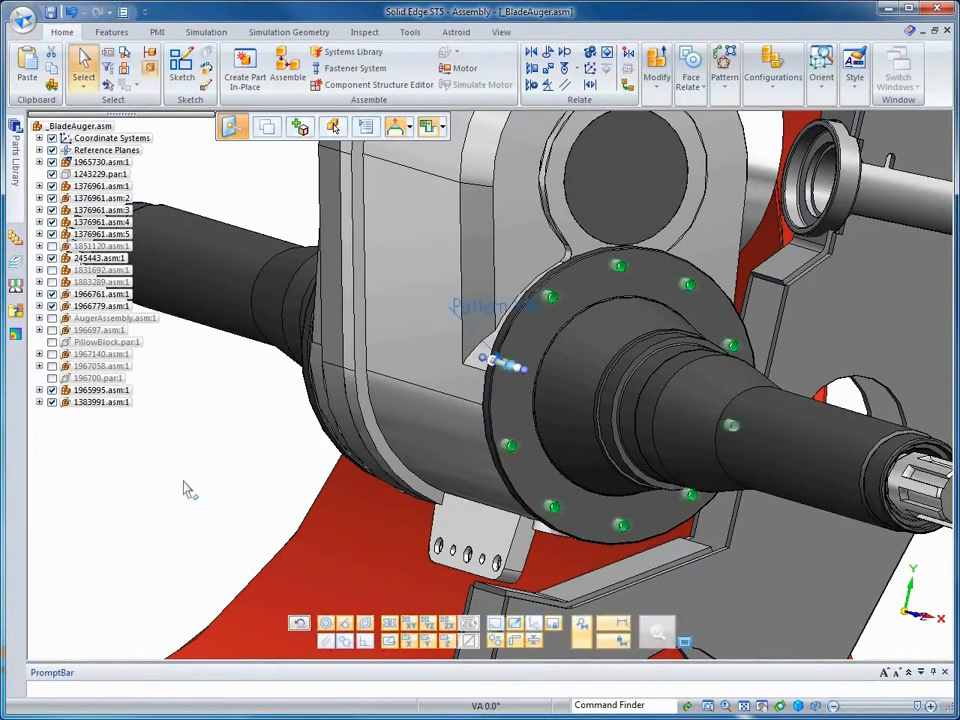
left_click(184, 487)
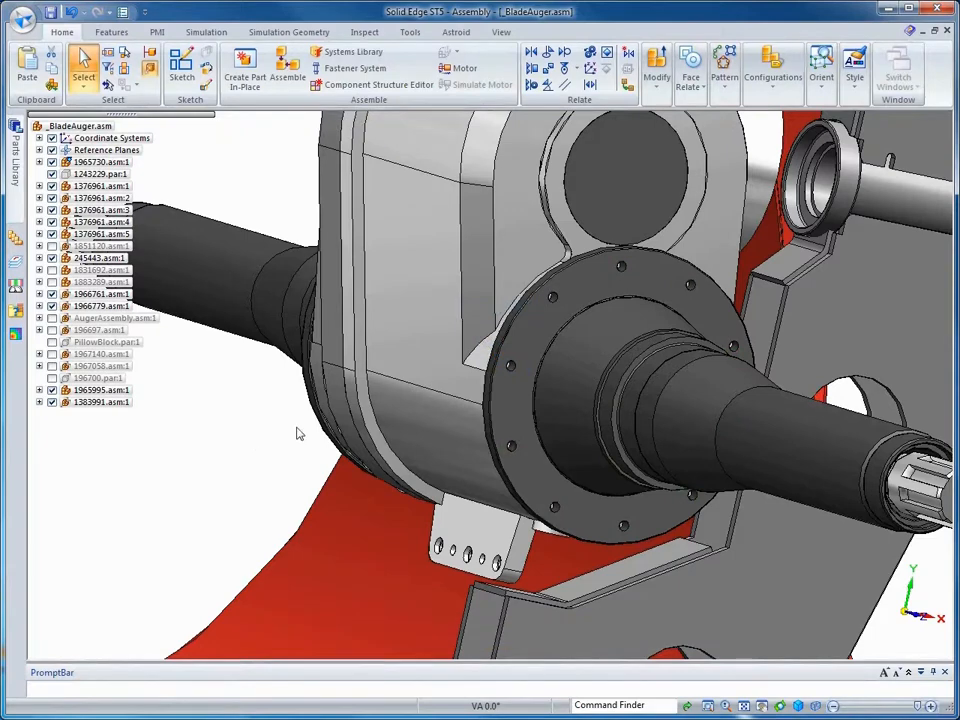
Set the diameter of the patterned holes on the dark shaft flange to 13 mm in the hole options.
left_click(621, 267)
left_click_drag(621, 272, 614, 327)
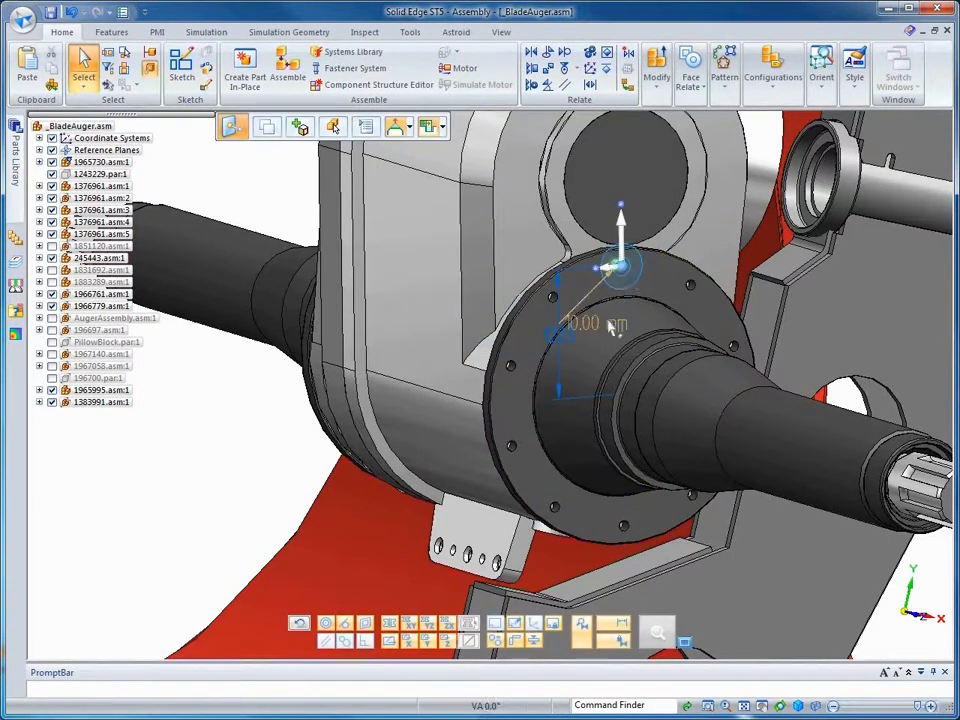
left_click(605, 325)
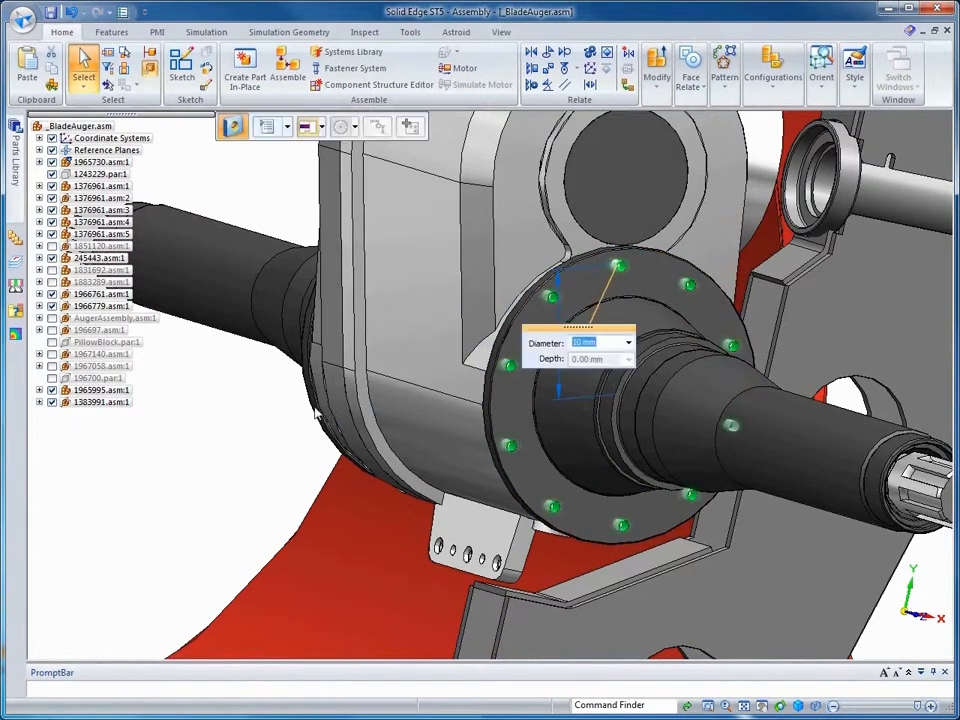
left_click(267, 130)
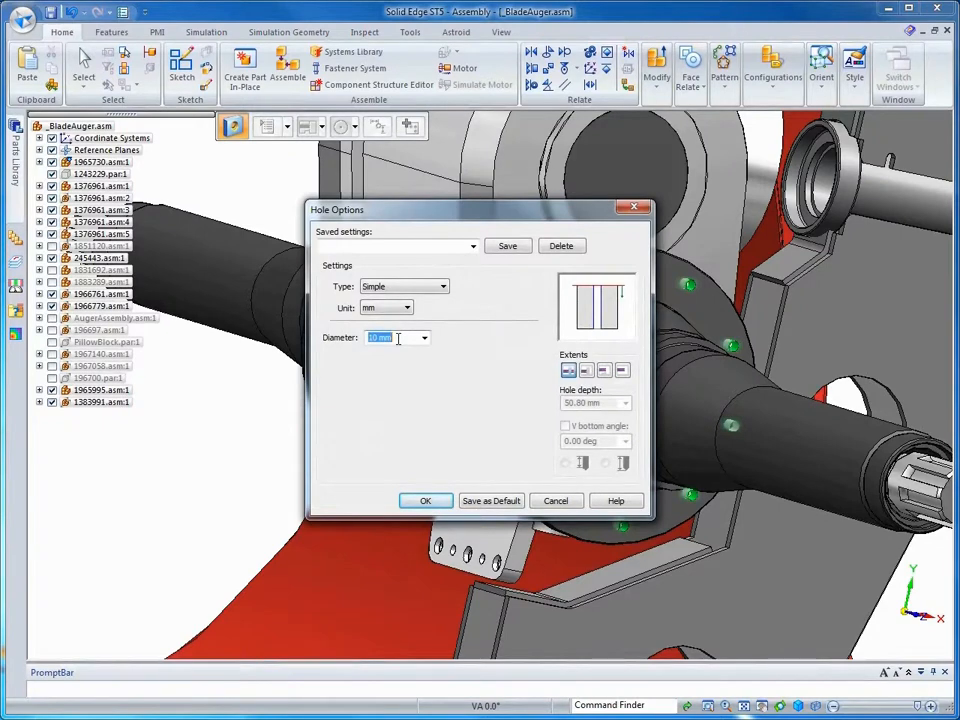
key("Return")
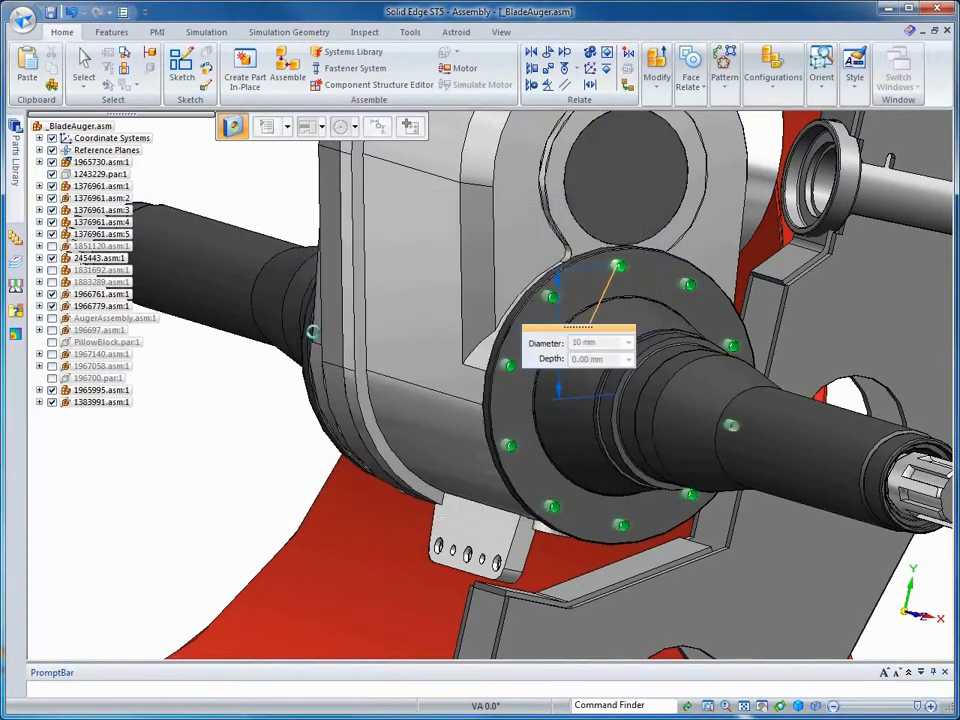
left_click(267, 409)
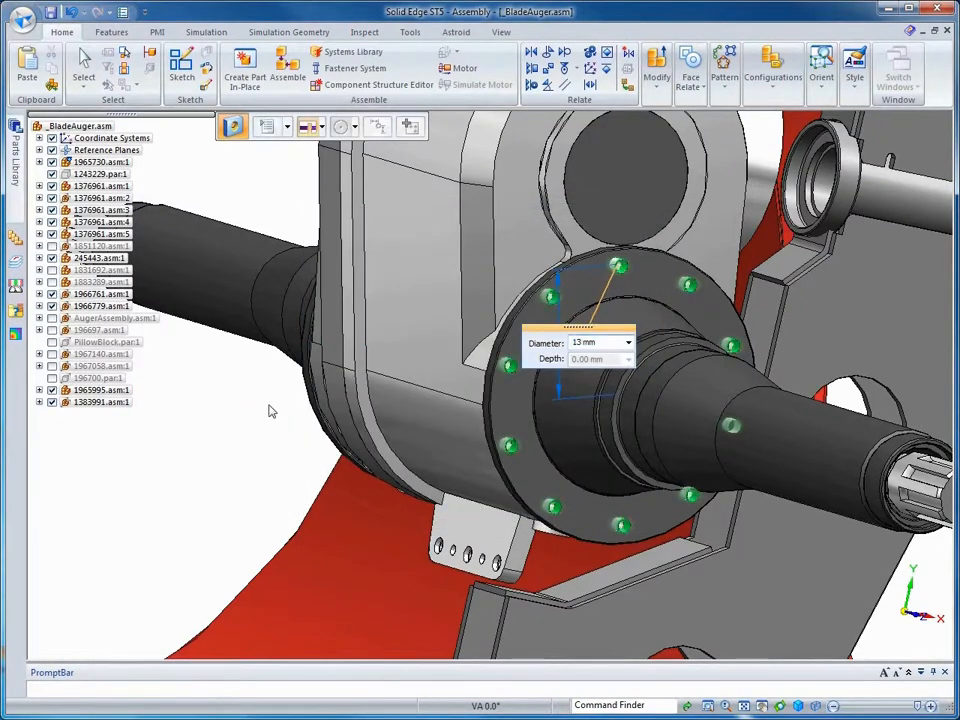
key("Escape")
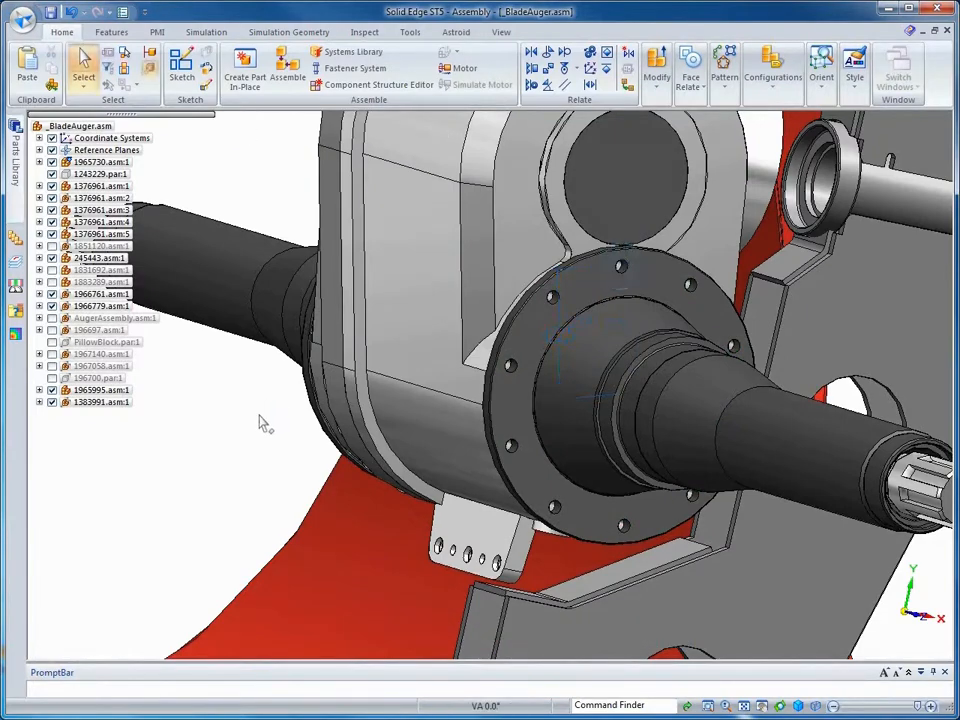
Replace the middle blade panel subassembly 1376961.asm:5 with a copy saved as 1376961-Logo.asm.
scroll(257, 415, "down", 5)
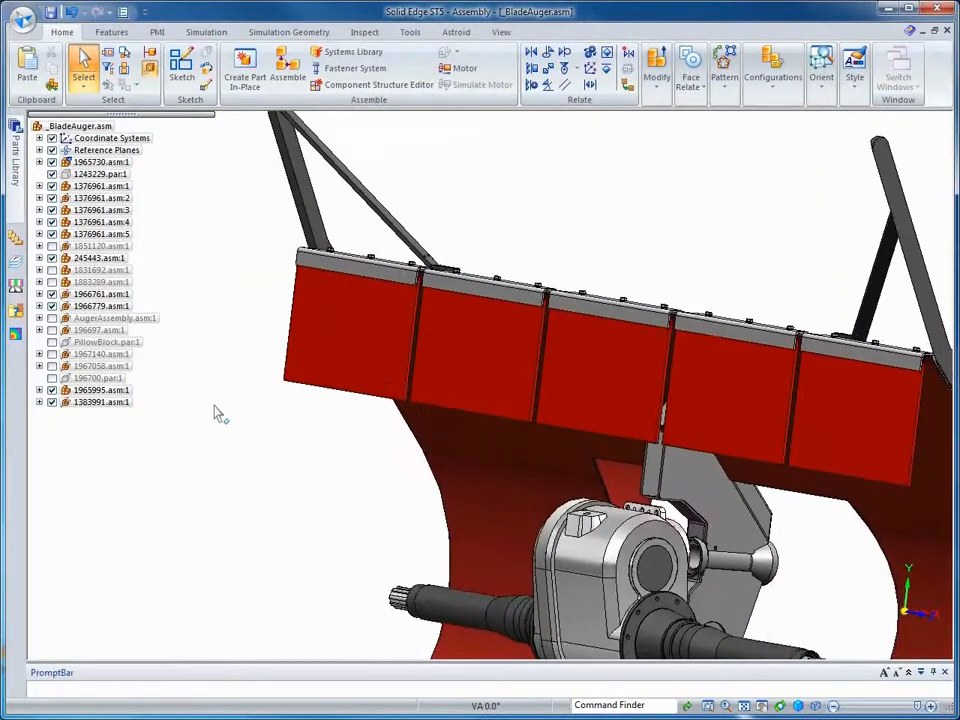
left_click(121, 242)
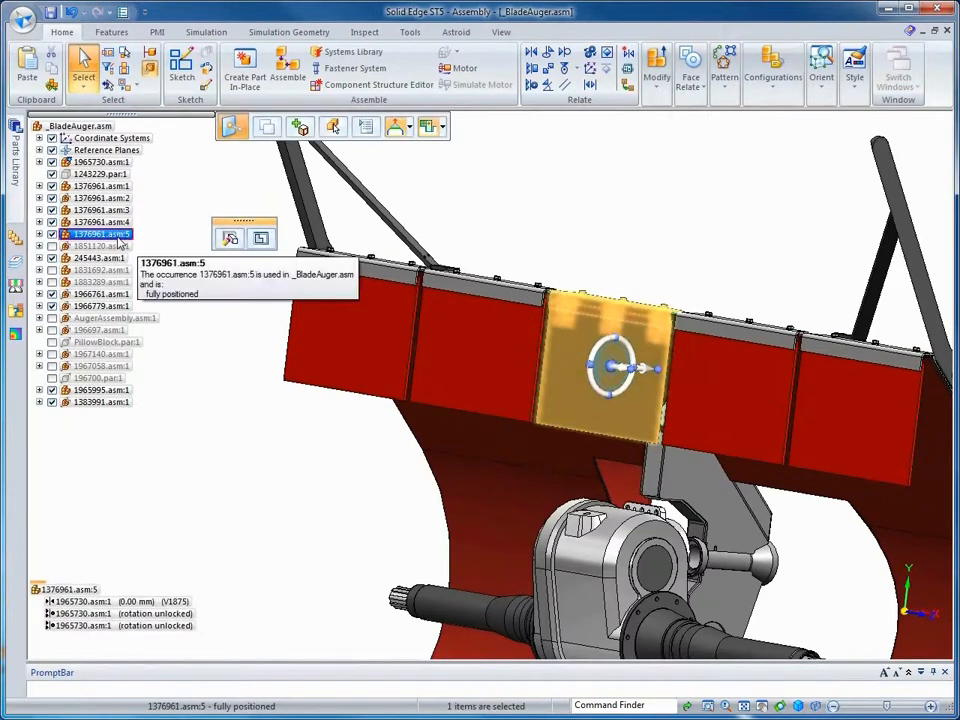
left_click(657, 88)
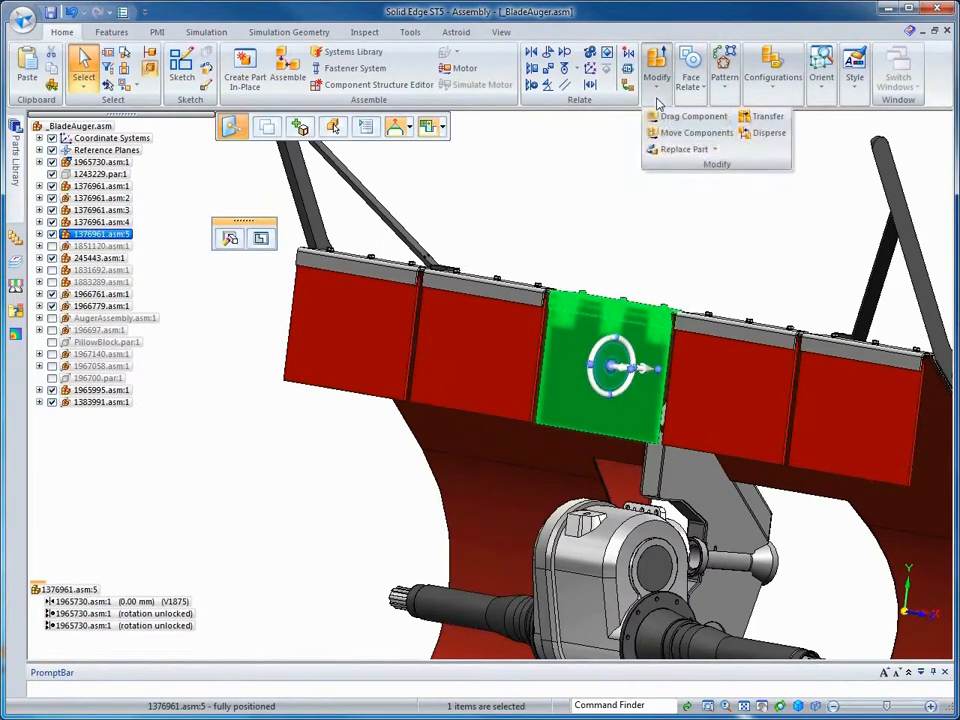
left_click(713, 152)
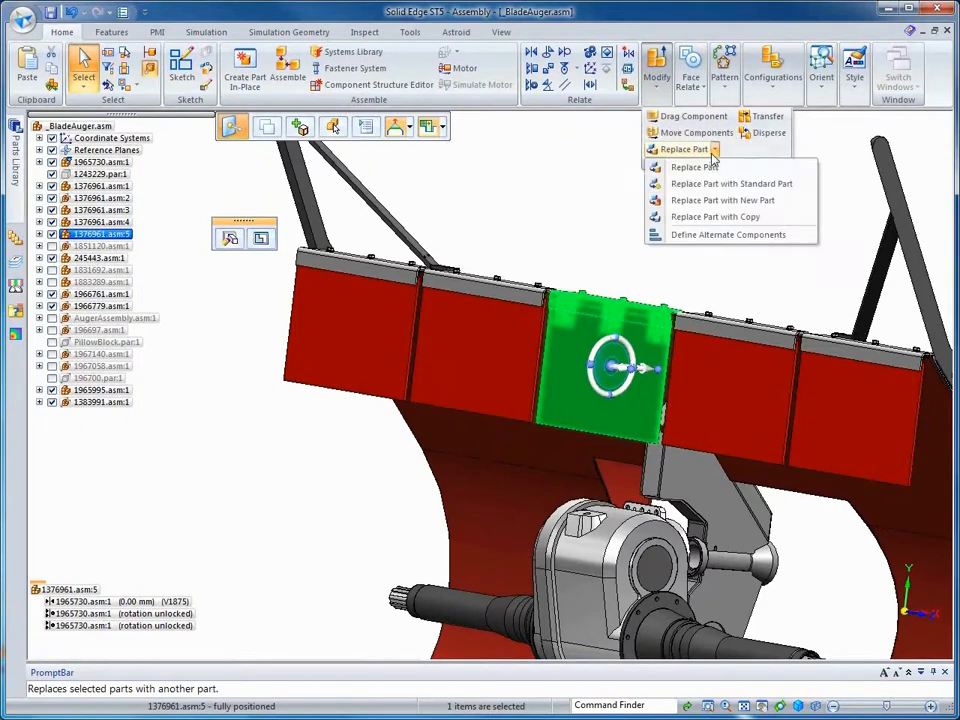
left_click(690, 215)
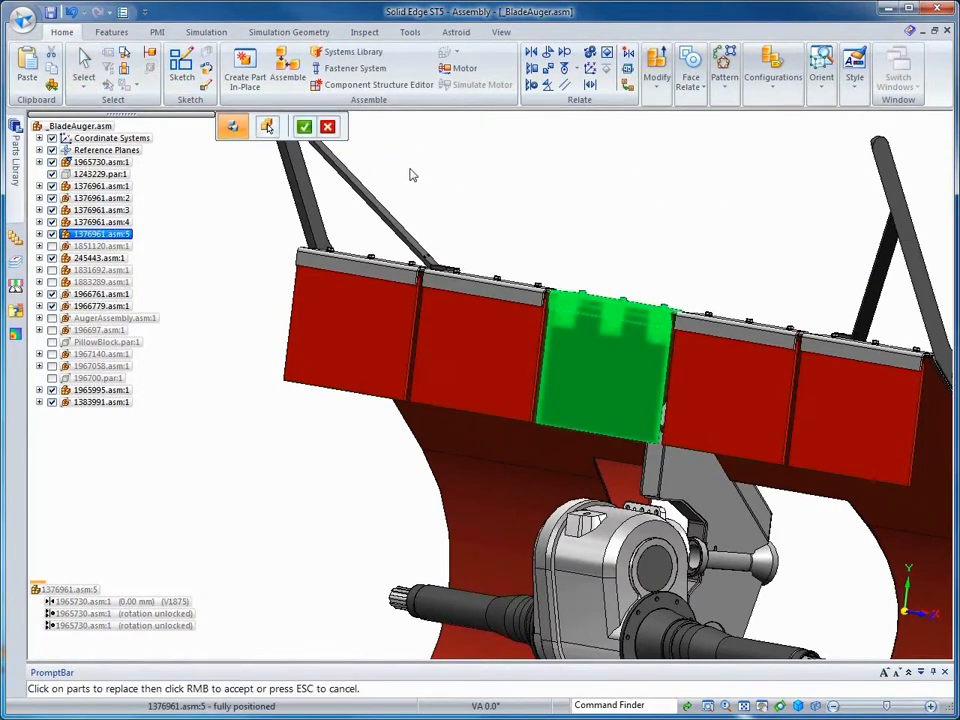
left_click(304, 127)
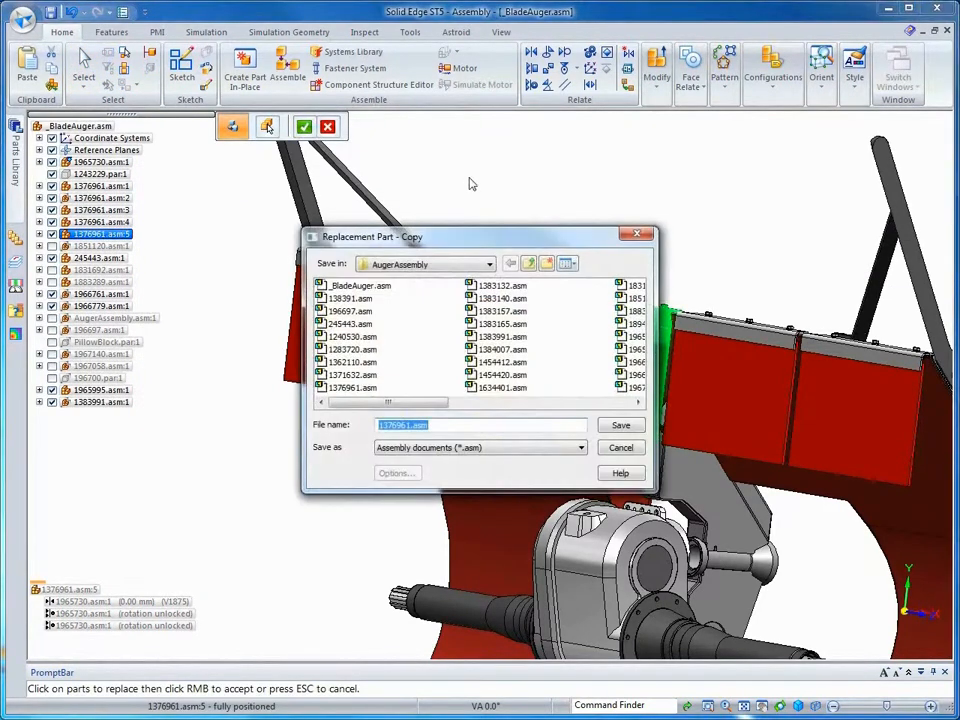
left_click(407, 426)
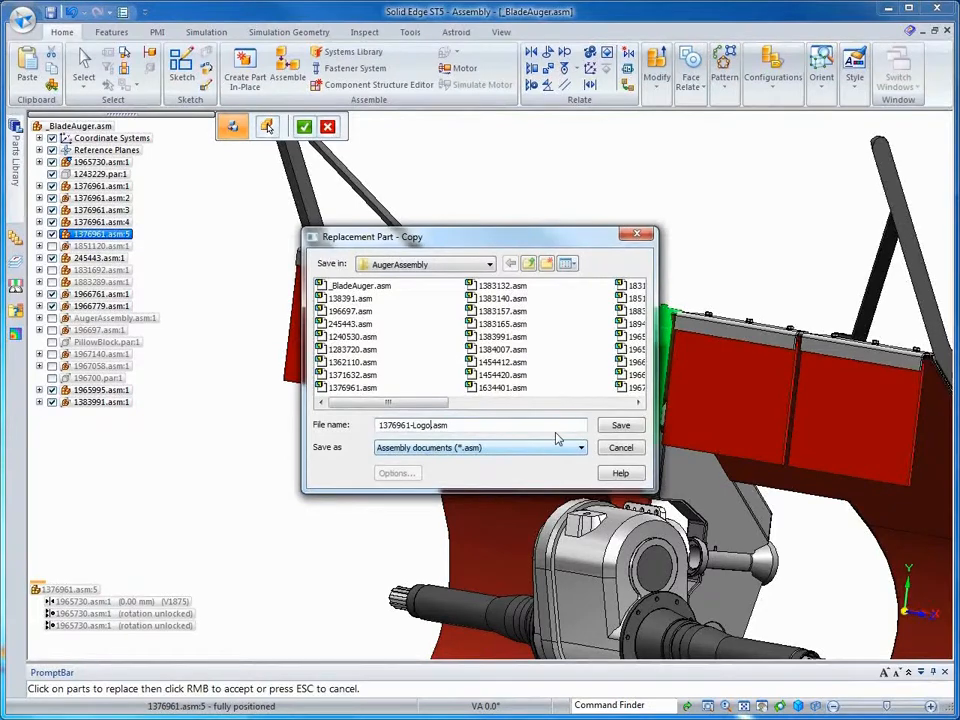
type("-Logo")
left_click(621, 427)
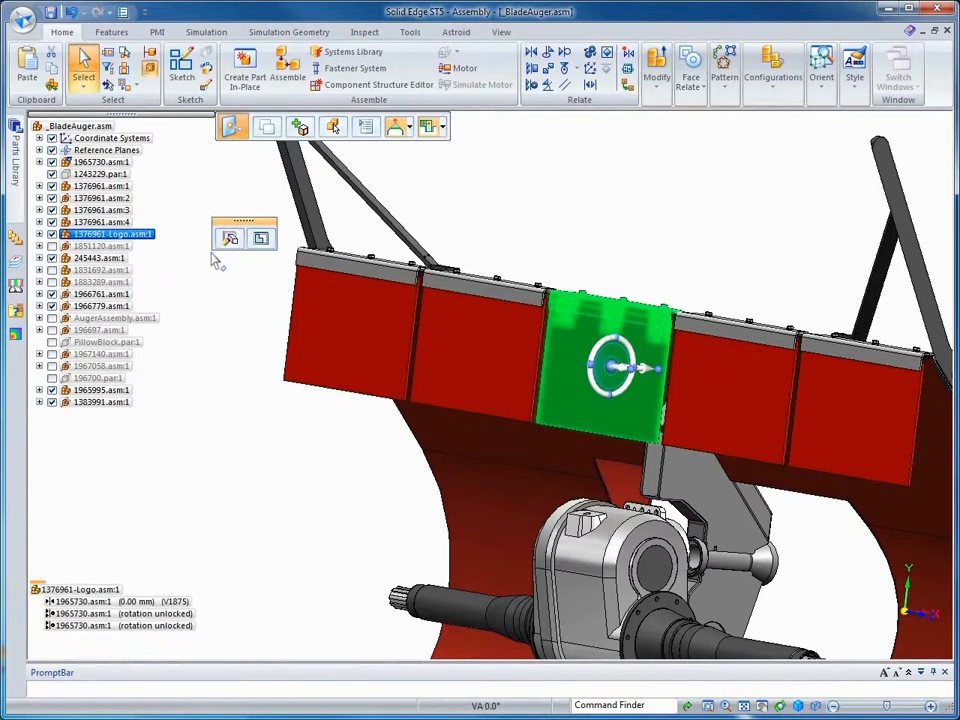
Edit 1376961-Logo.asm in place and replace its red panel 1376482.par with a copy saved as 1376482-Logo.par.
left_click(259, 240)
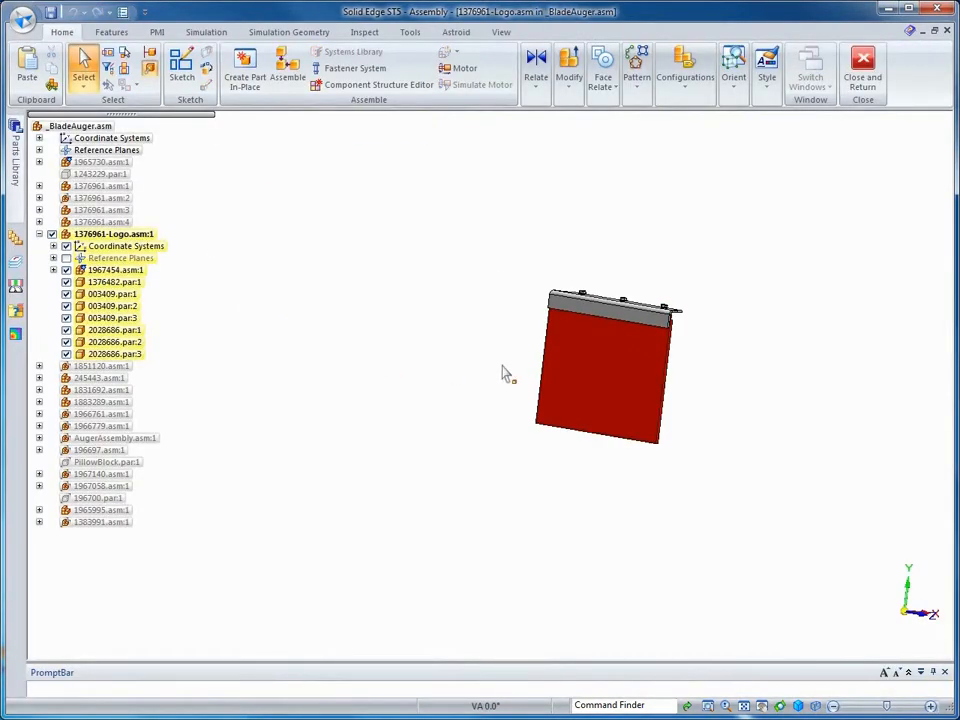
left_click(574, 381)
left_click(577, 95)
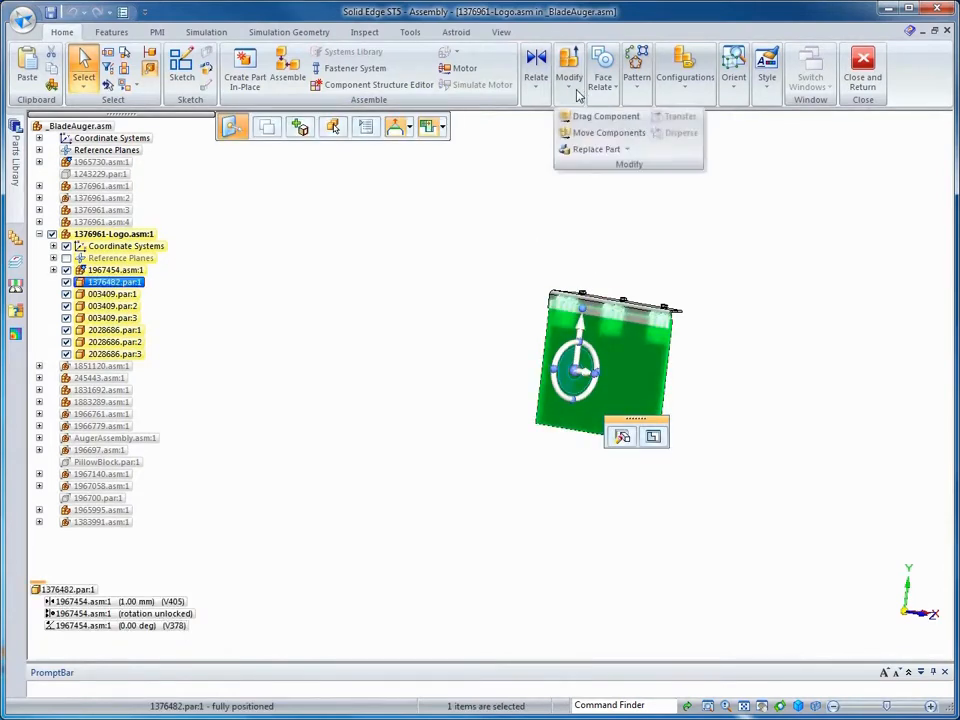
left_click(627, 150)
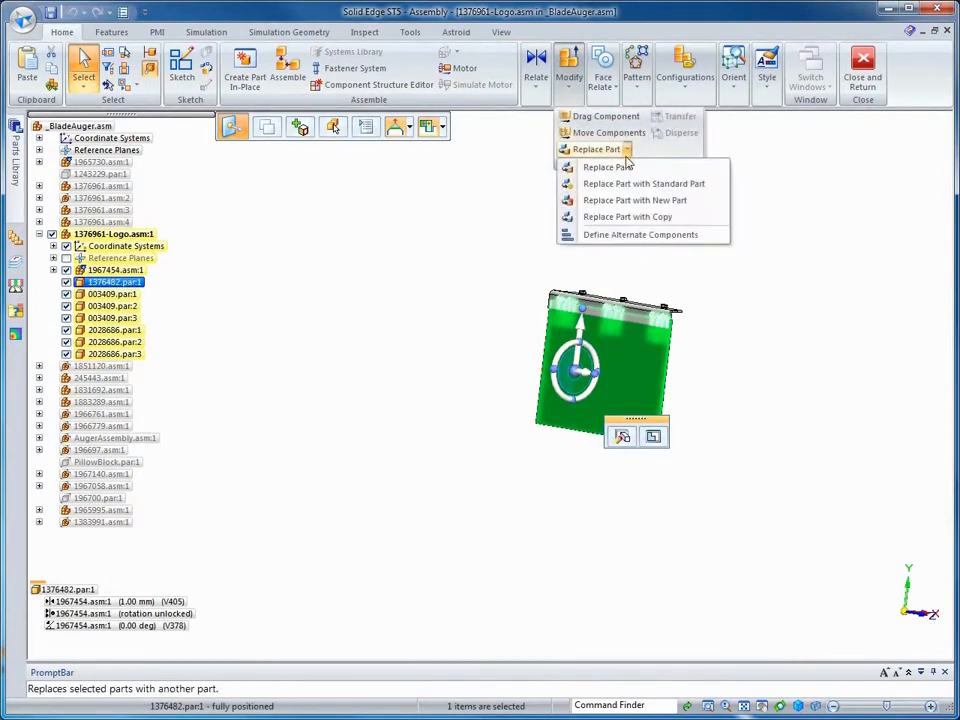
left_click(626, 217)
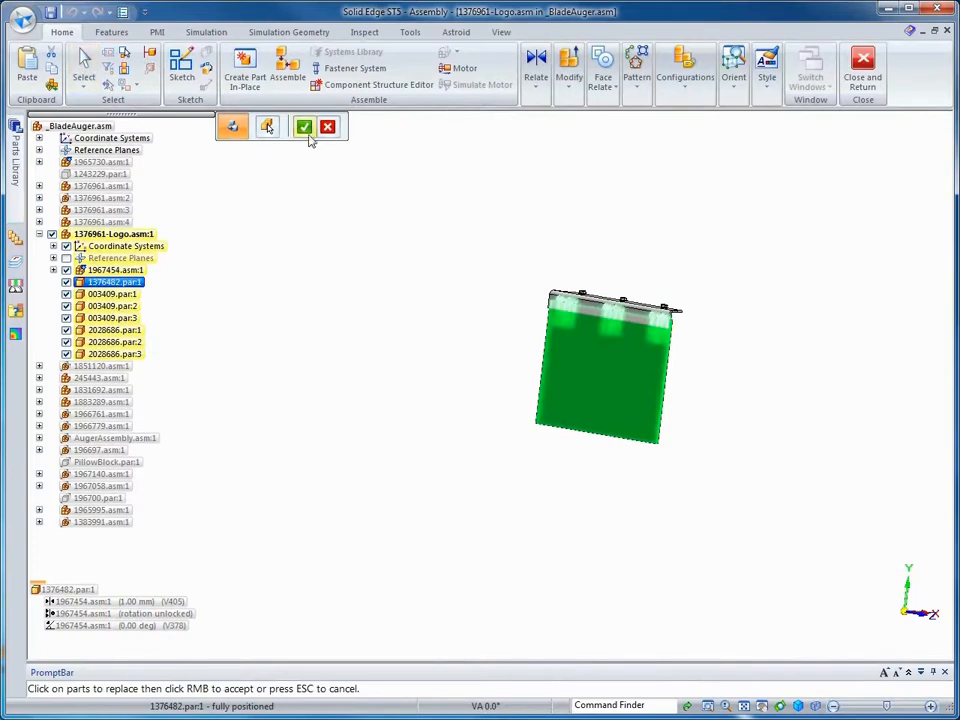
left_click(304, 127)
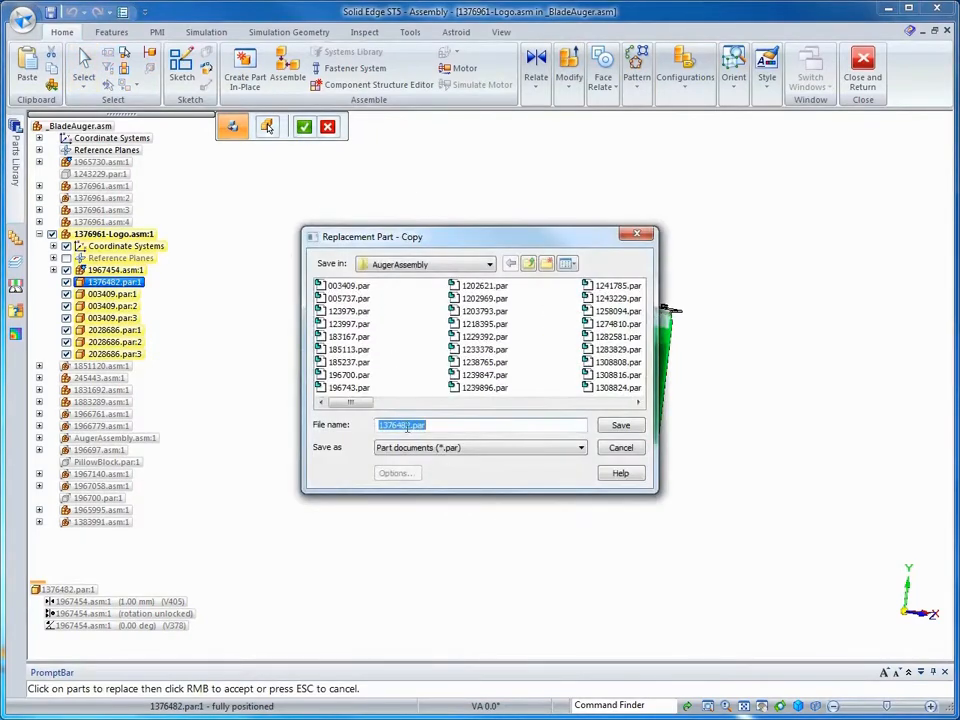
left_click(408, 427)
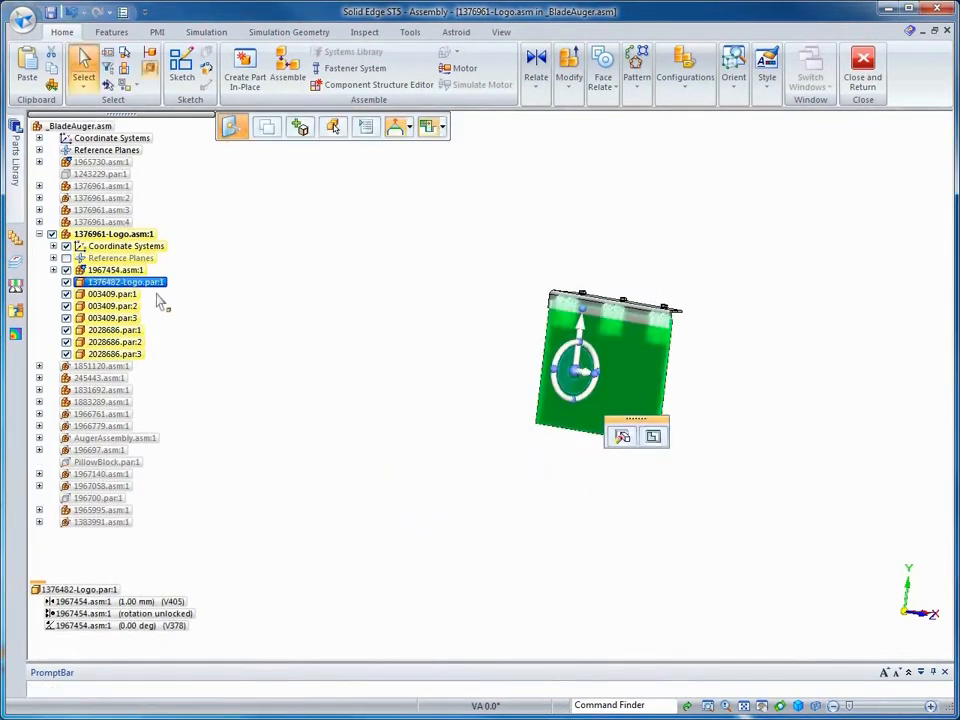
Open 1376482-Logo.par for in-place editing and show the surrounding assembly components.
left_click(654, 439)
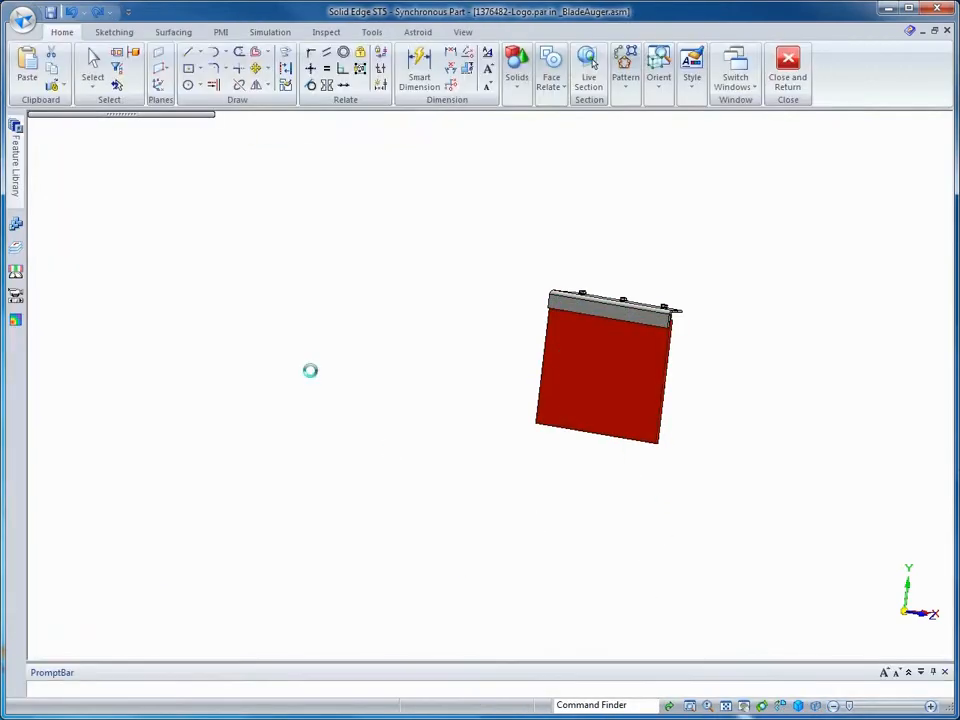
right_click(785, 288)
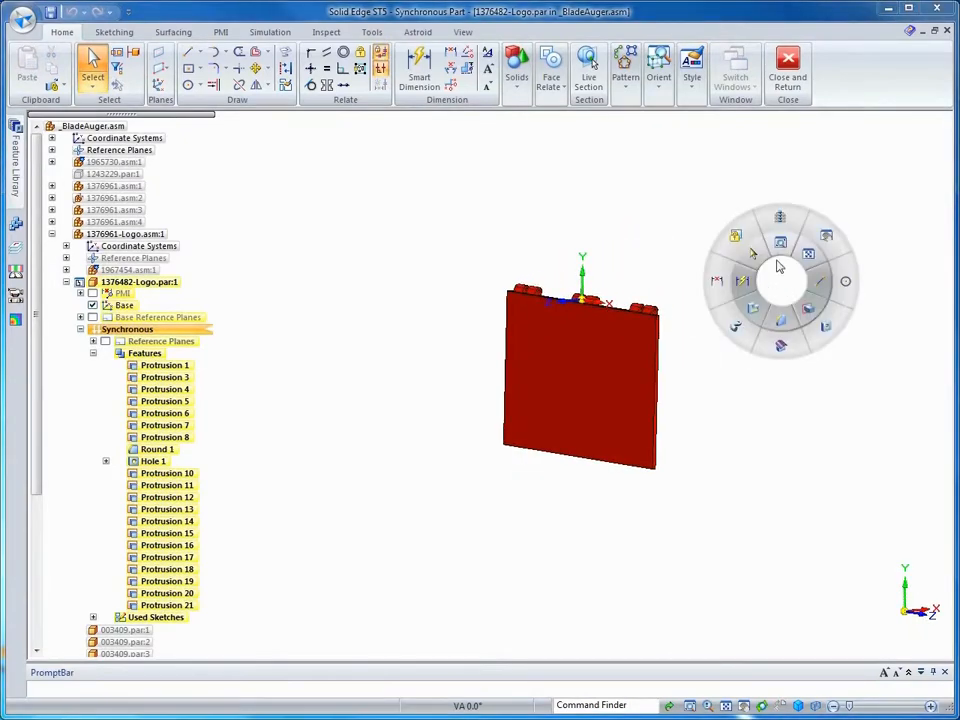
left_click(780, 223)
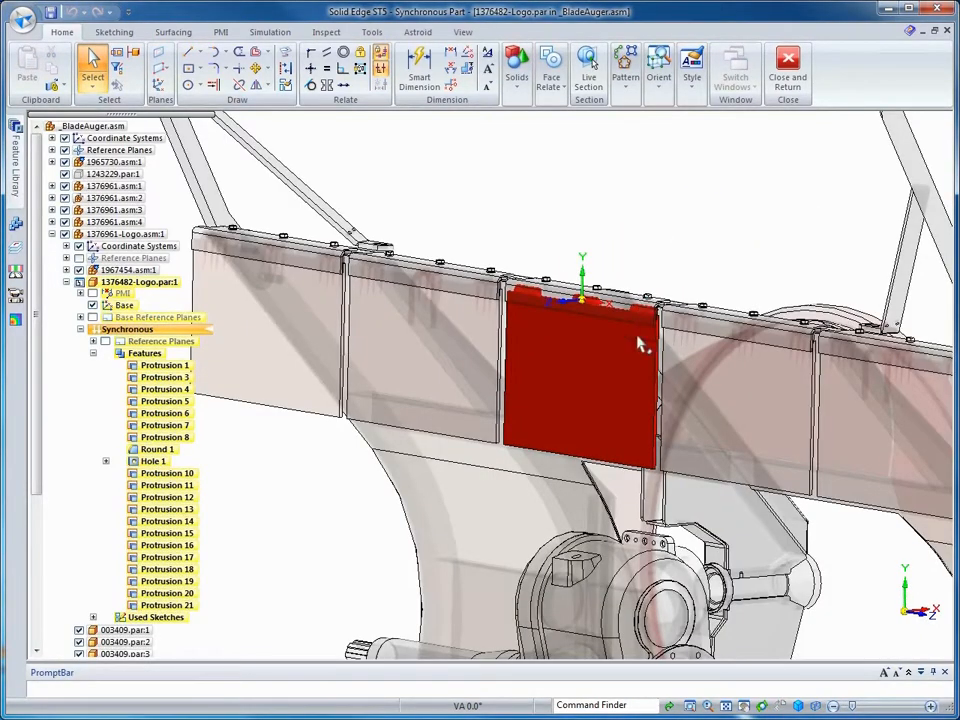
Move the red panel's side face outward by 25 mm to widen it symmetrically, and hide the surrounding assembly.
left_click(658, 367)
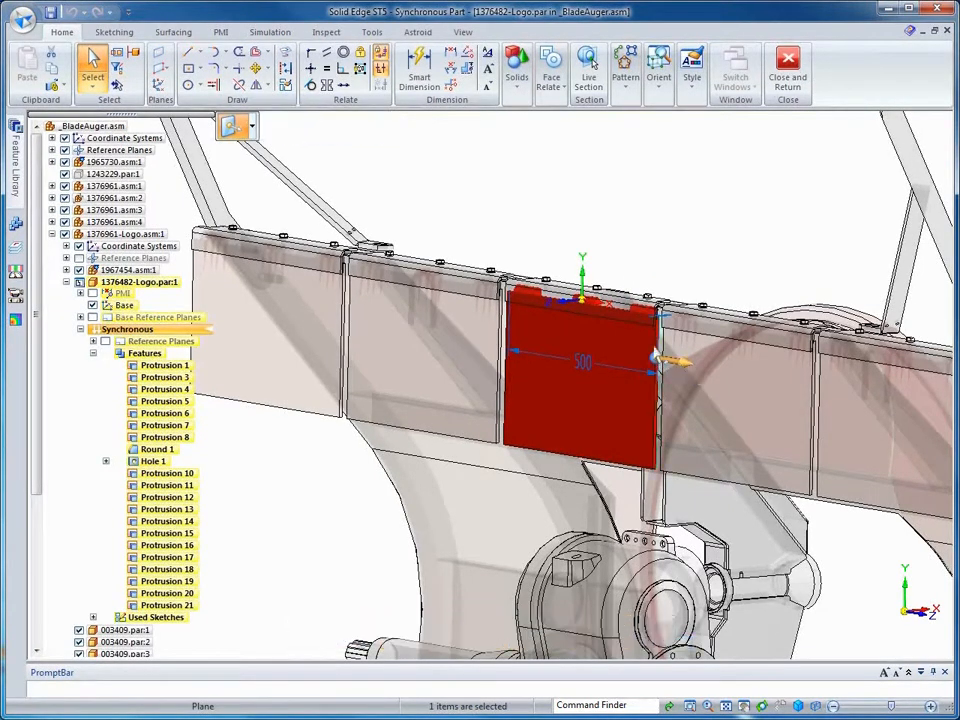
left_click(681, 362)
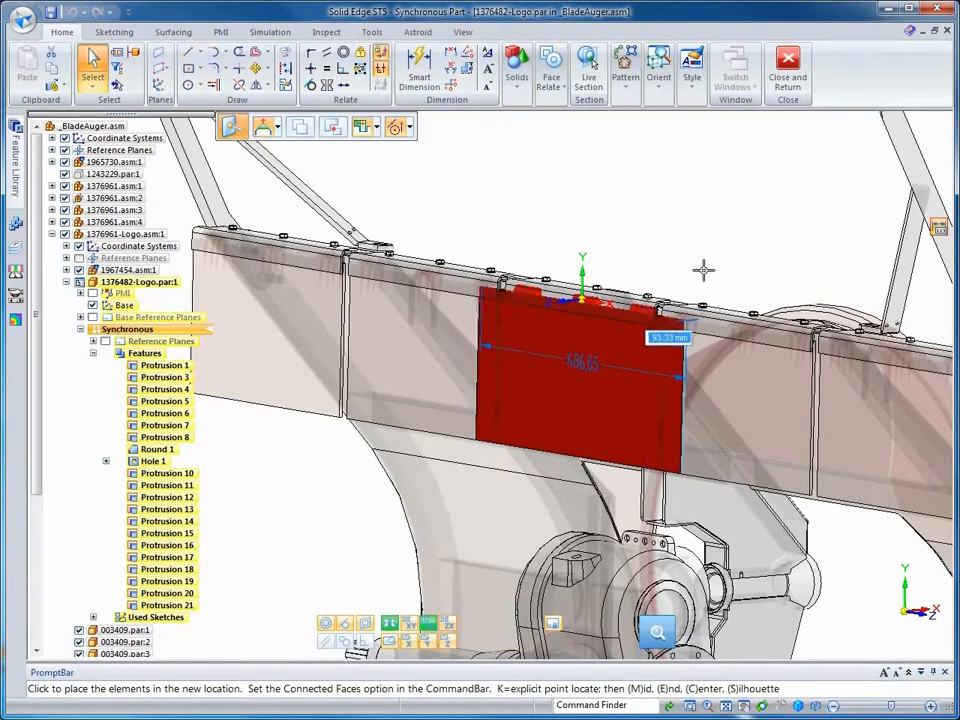
type("25")
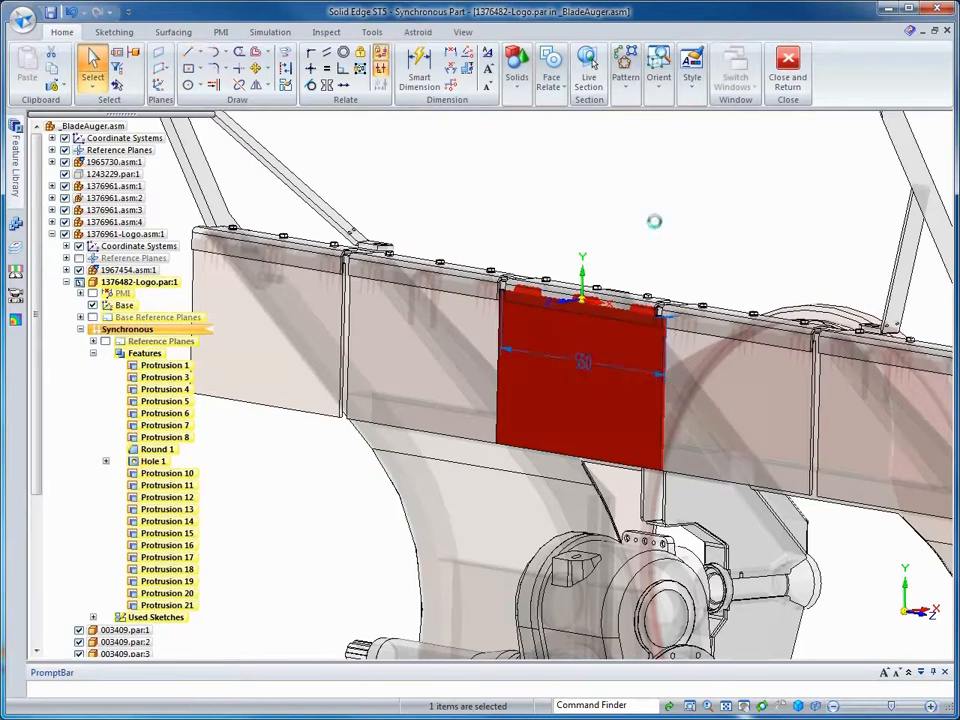
right_click_drag(654, 223, 653, 157)
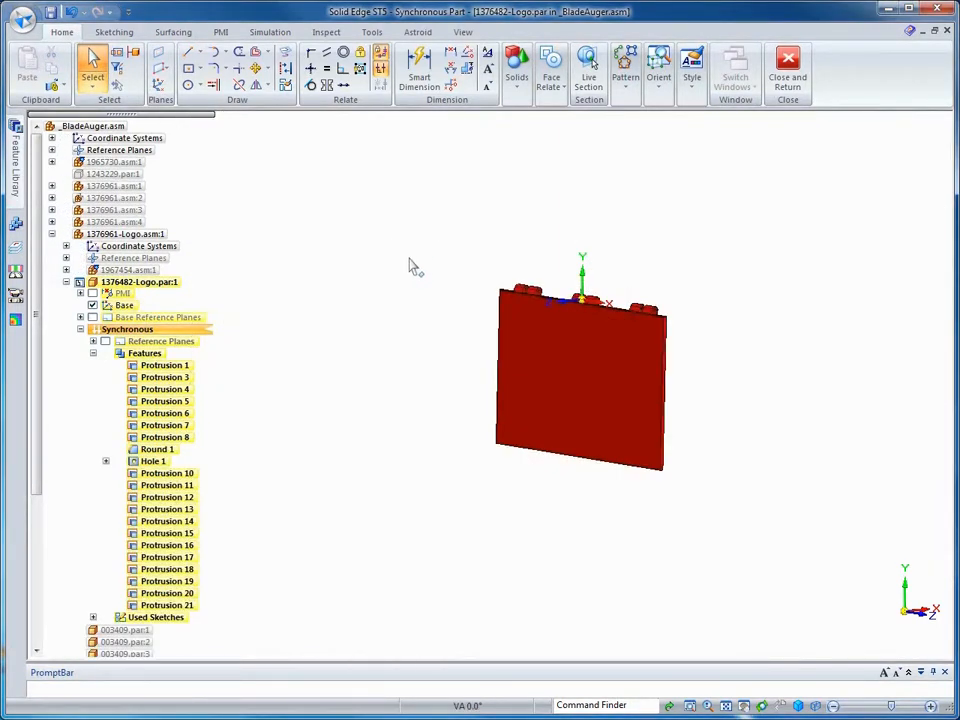
Insert a part copy of logo schmidt.par into the panel part as a construction body at scale 1.
left_click(51, 84)
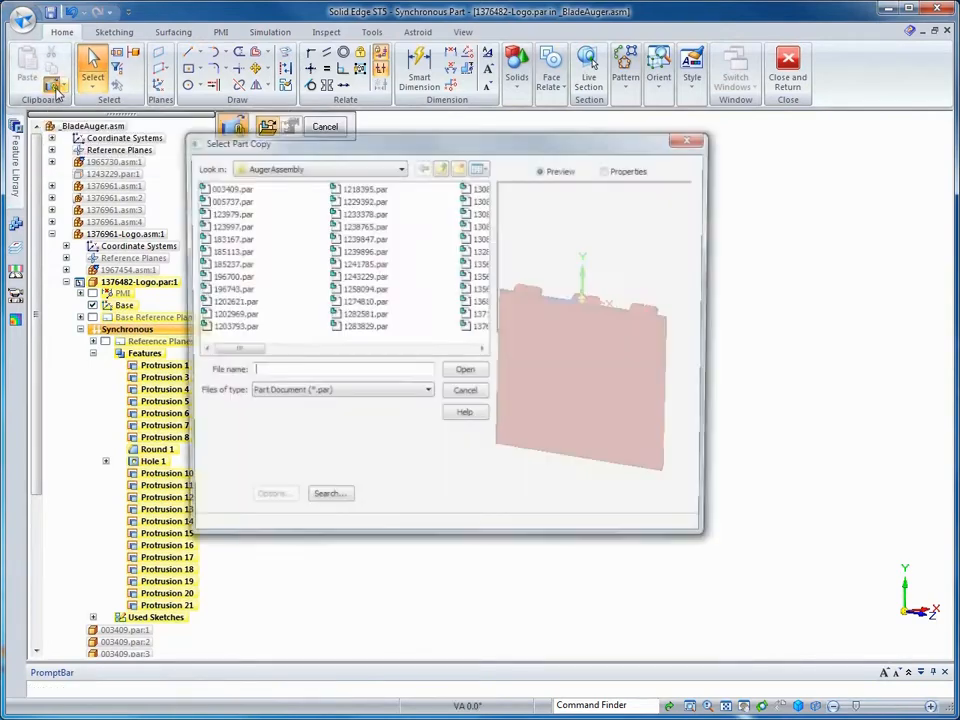
left_click(351, 280)
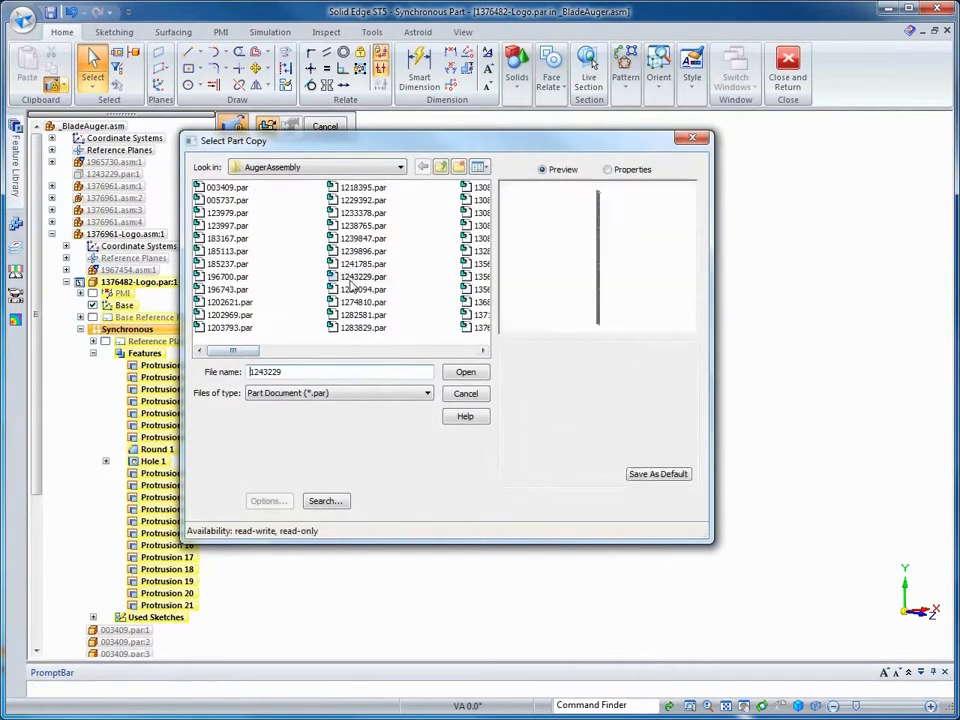
type("logo schmidt")
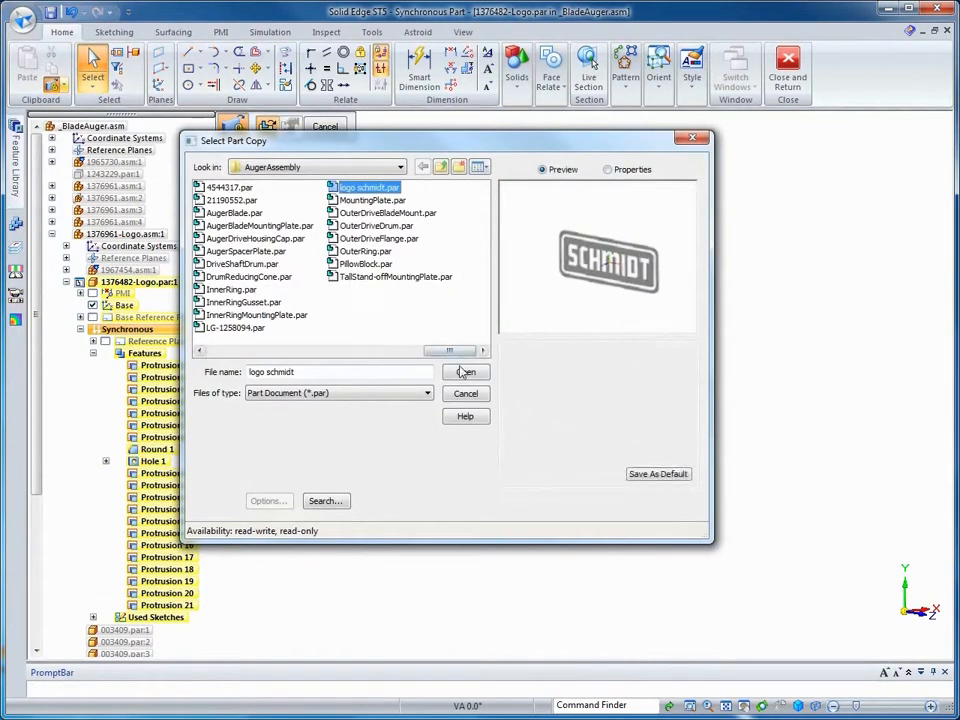
left_click(466, 376)
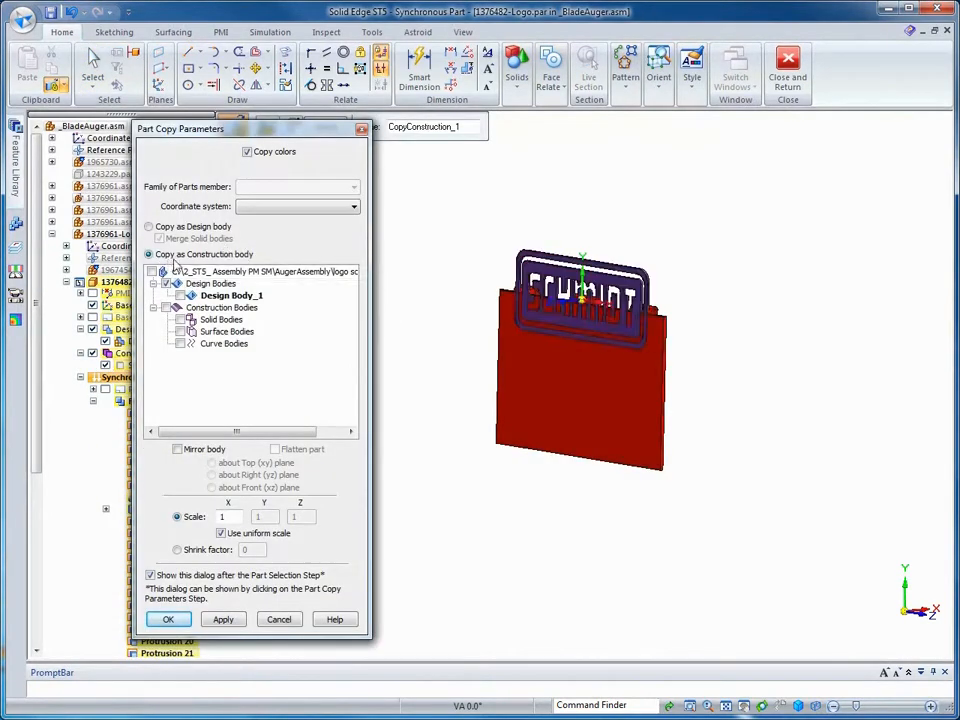
left_click(167, 620)
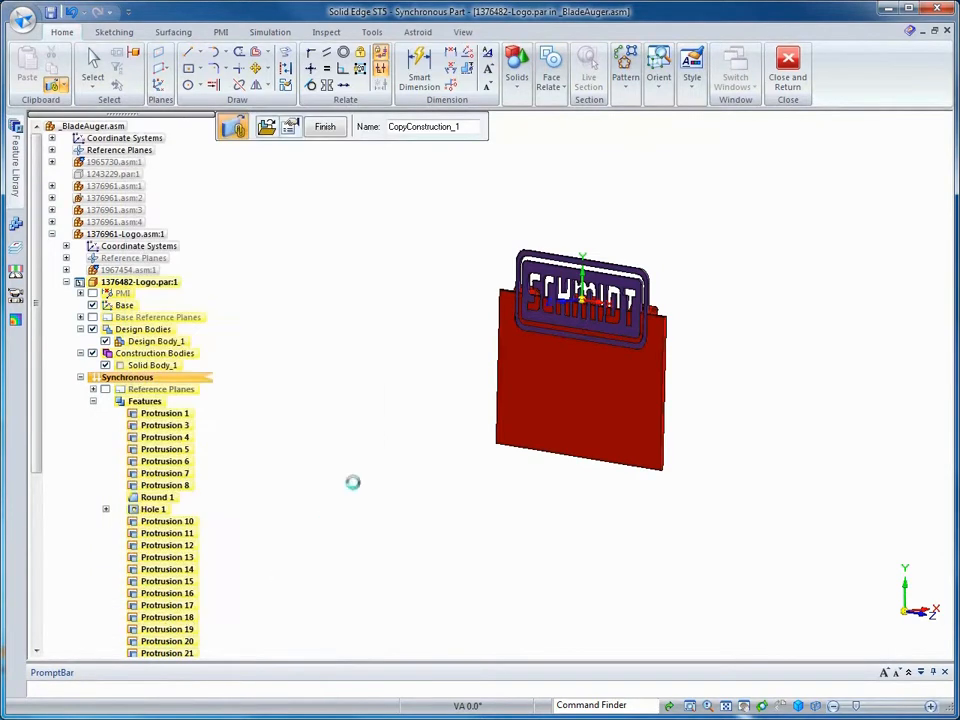
left_click(326, 128)
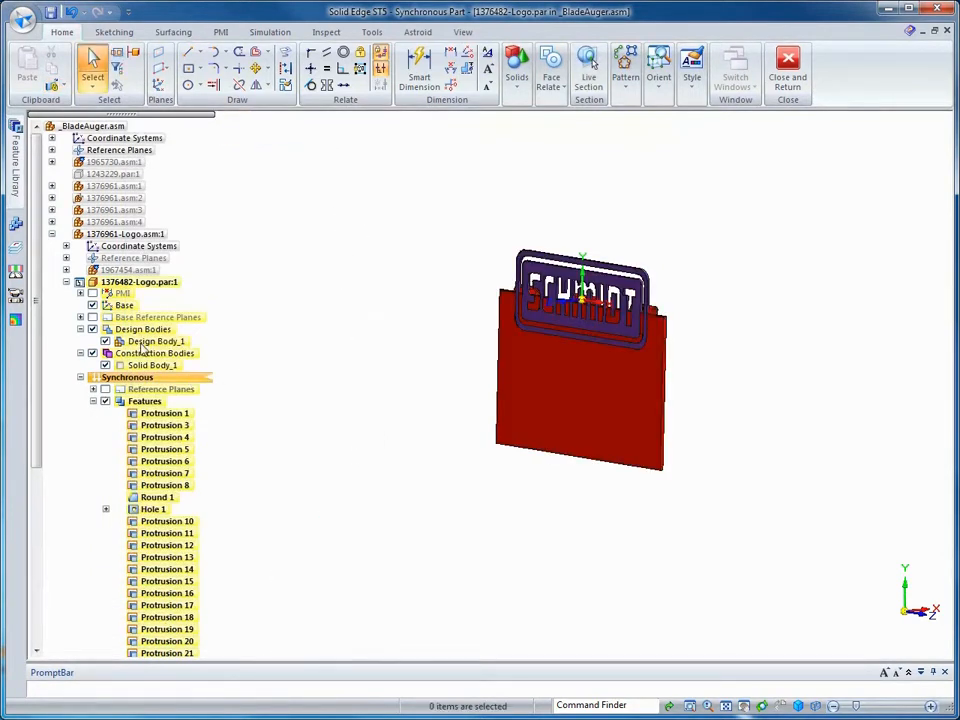
Move the SCHMIDT logo construction body 185 mm down onto the front of the red panel.
left_click(147, 366)
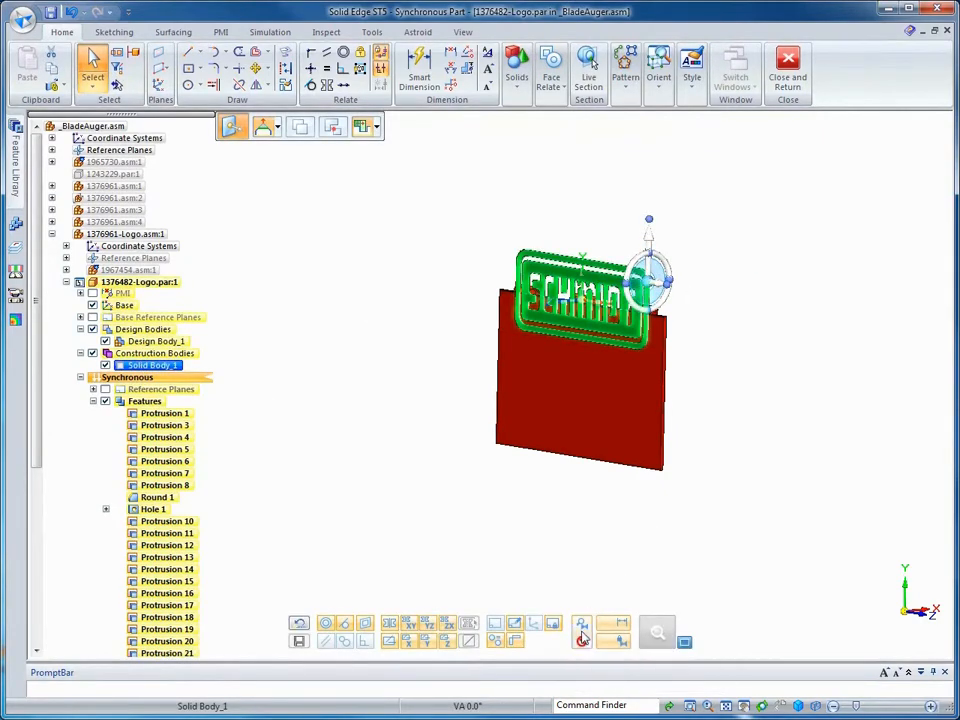
left_click(661, 249)
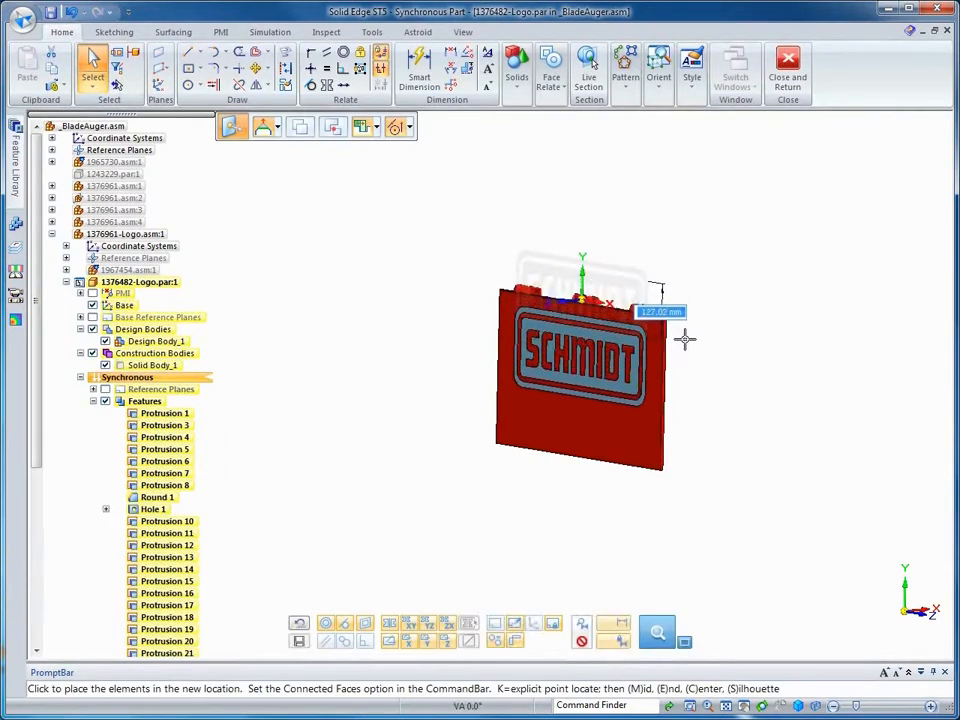
type("185")
key("Return")
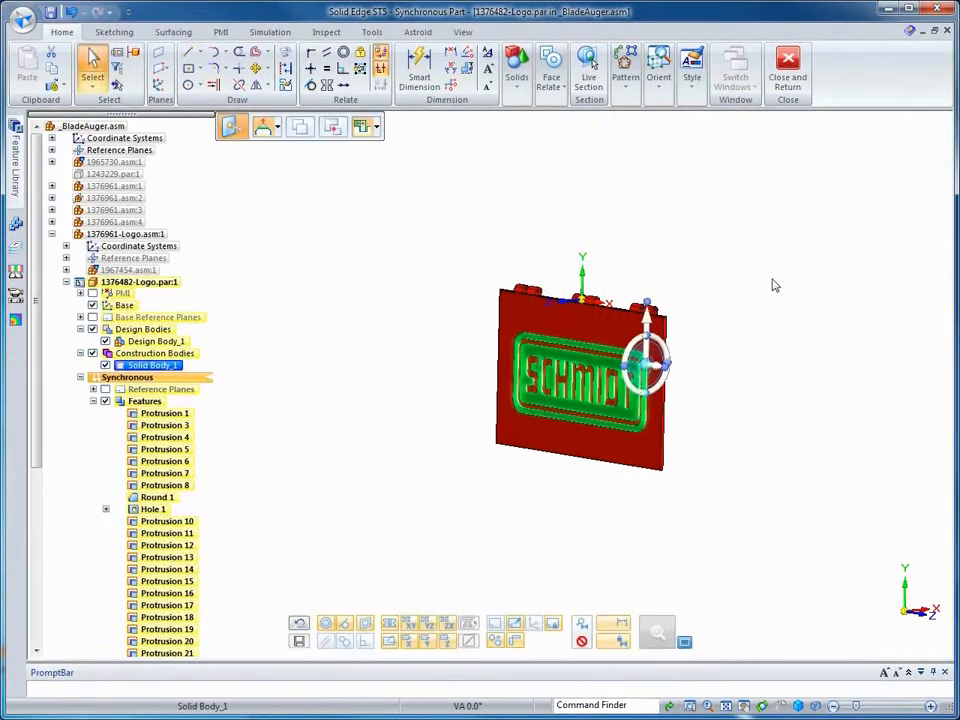
key("Escape")
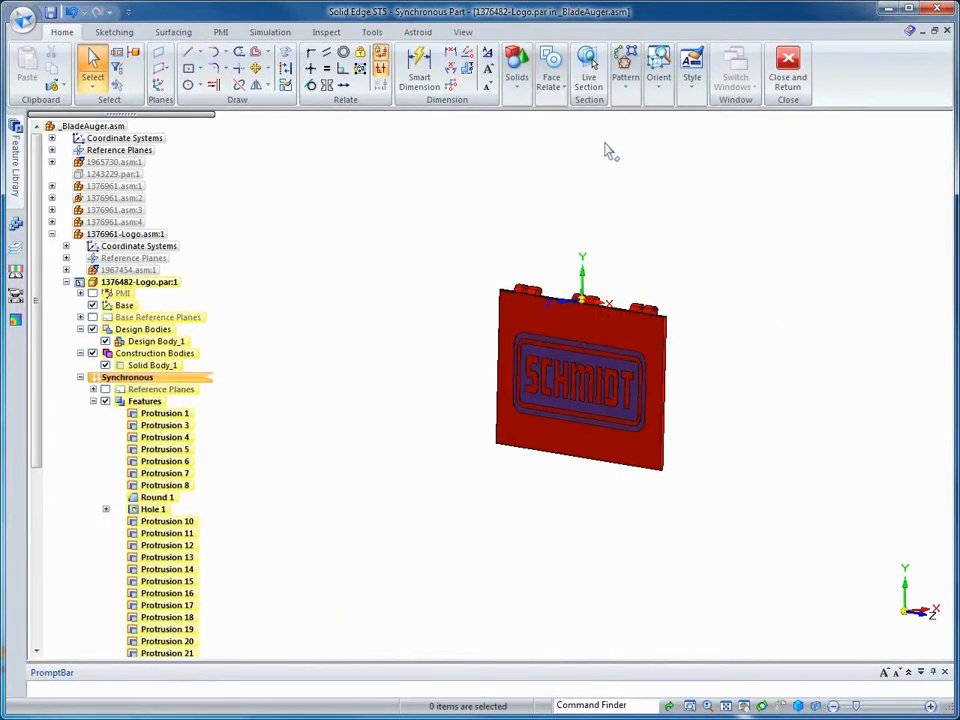
Combine the bodies with a Boolean operation, using the red panel as the target and the SCHMIDT logo body as the tool.
left_click(516, 72)
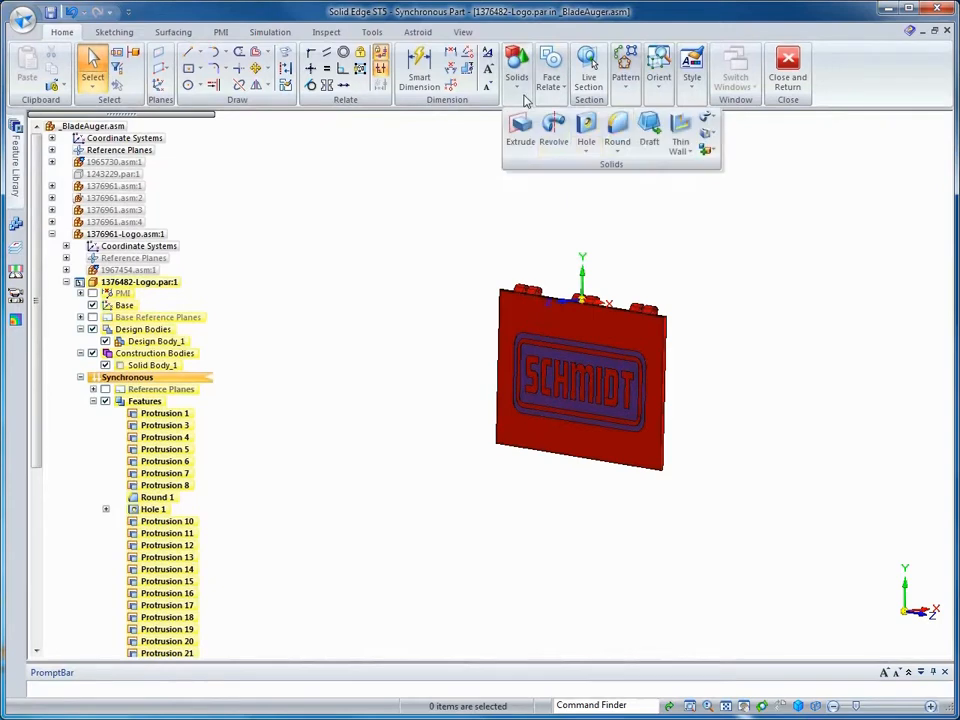
left_click(708, 151)
left_click(740, 218)
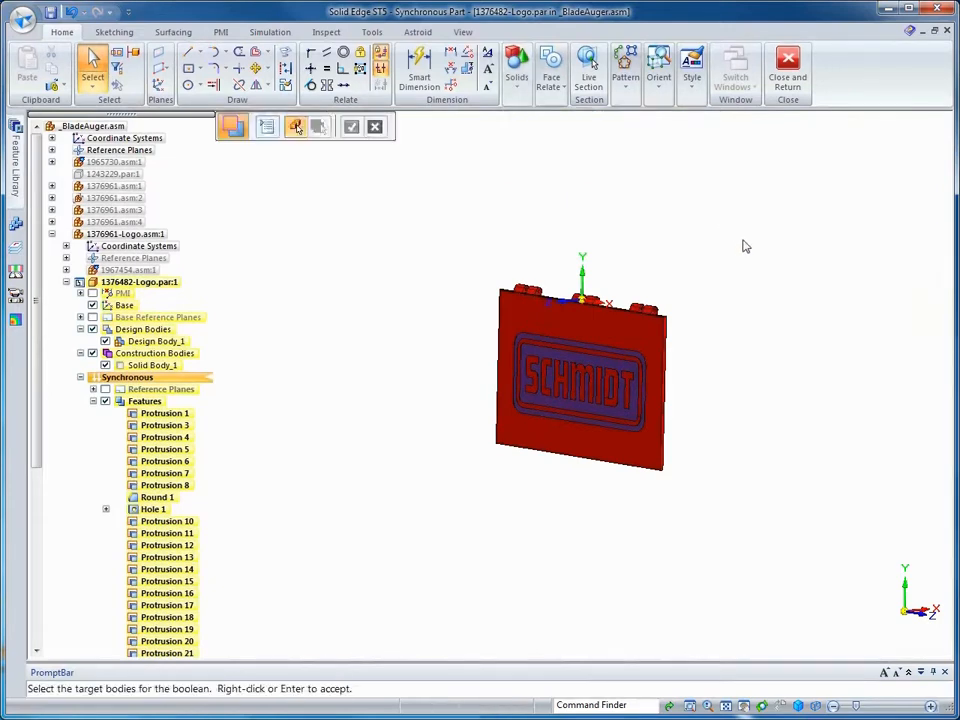
left_click(646, 348)
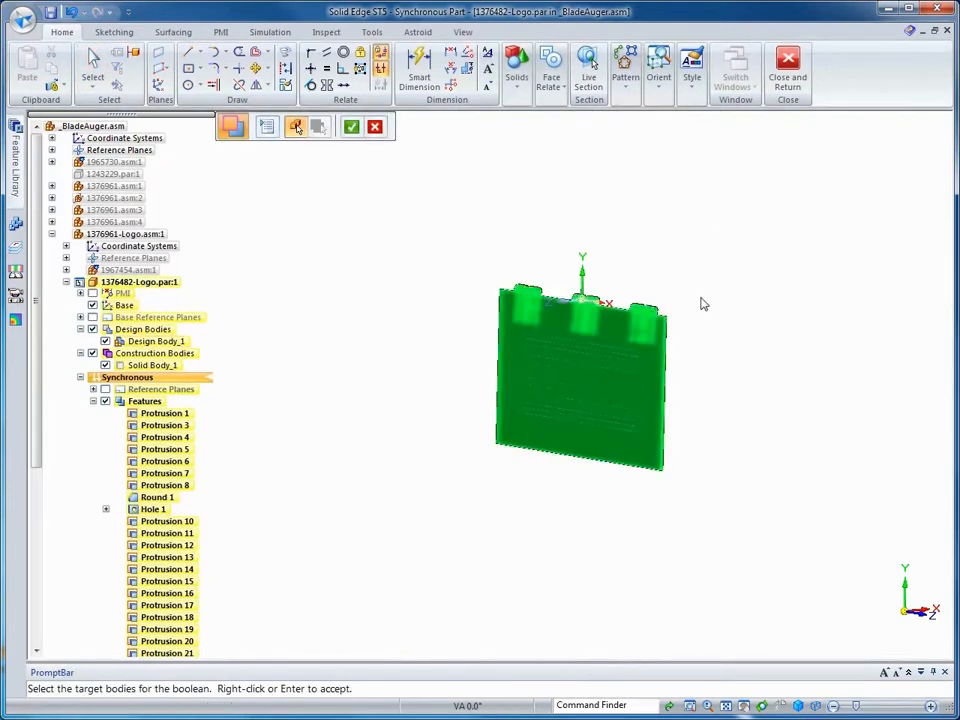
right_click(698, 321)
left_click(606, 390)
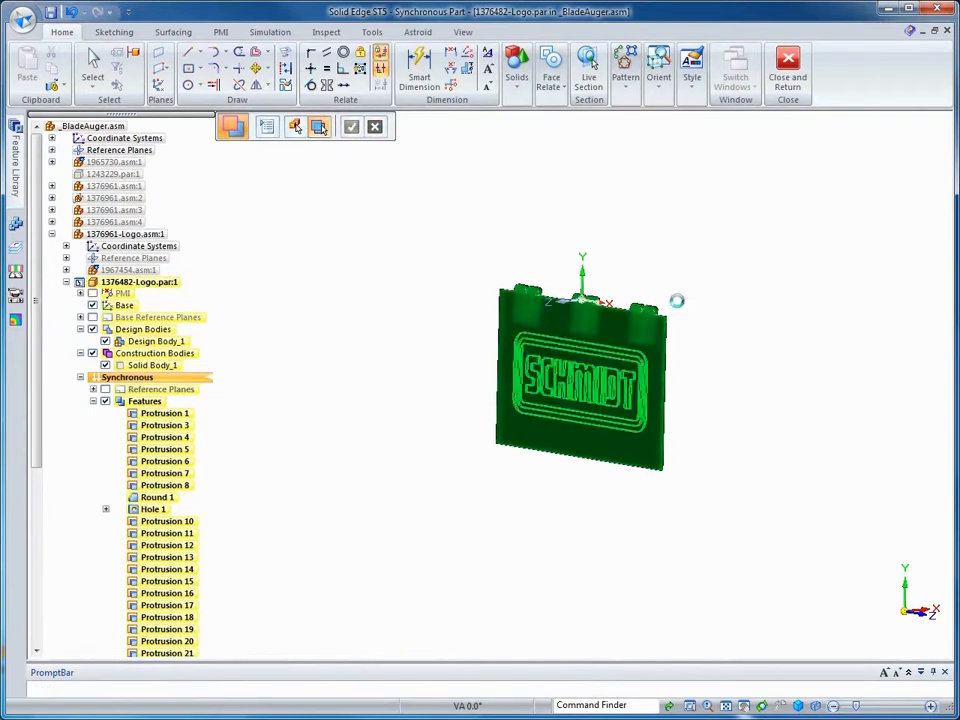
right_click(709, 255)
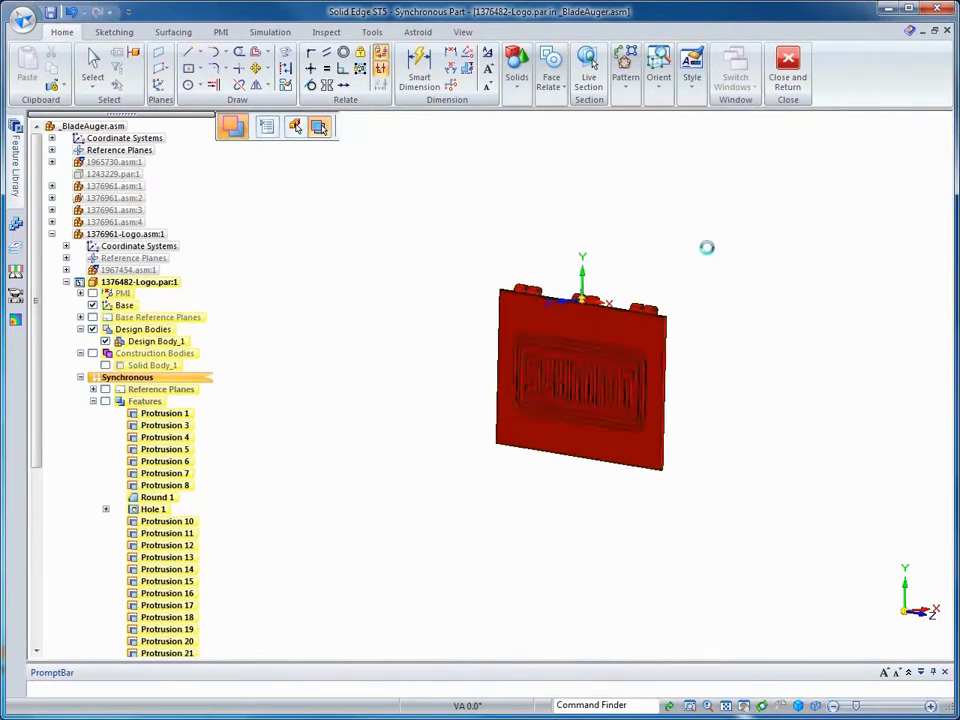
key("Escape")
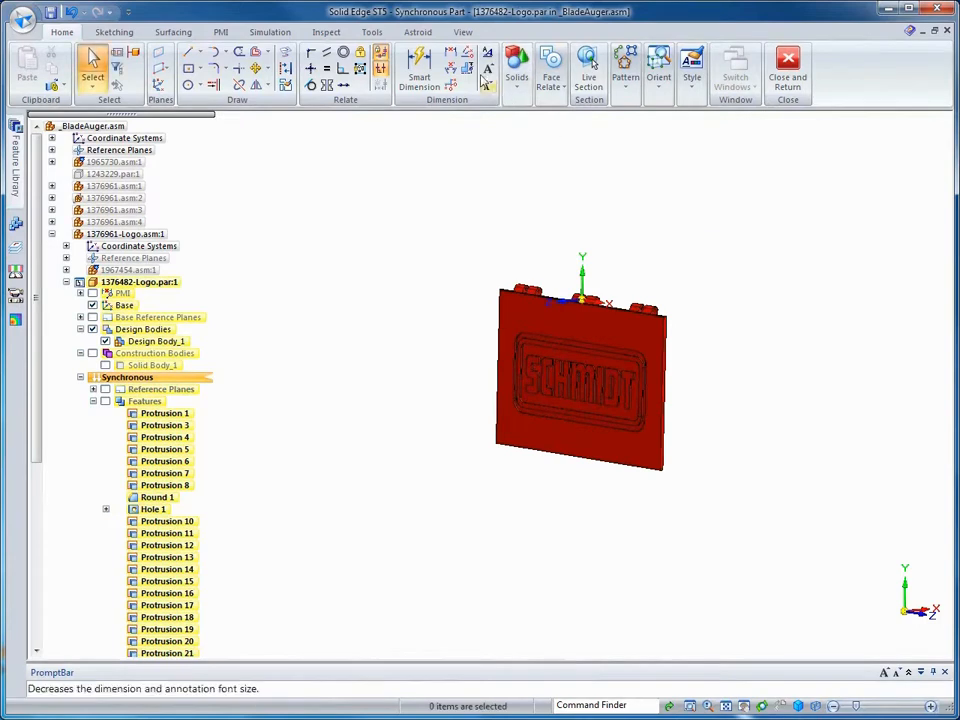
Paint the SCHMIDT logo face on the red panel with the White style using Part Painter.
left_click(463, 32)
left_click(470, 69)
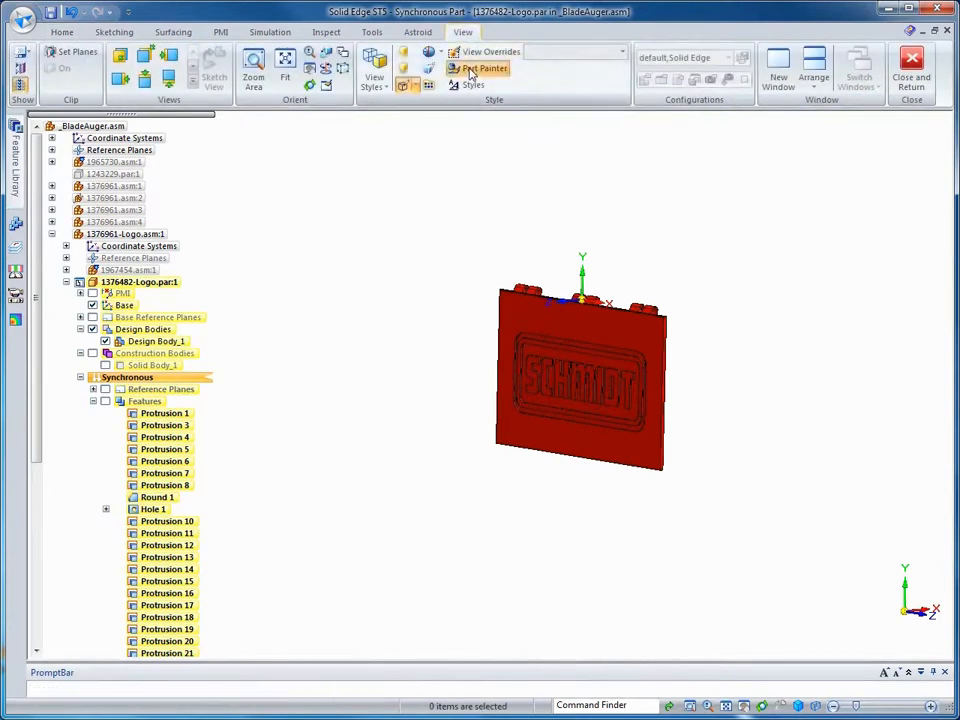
left_click(538, 401)
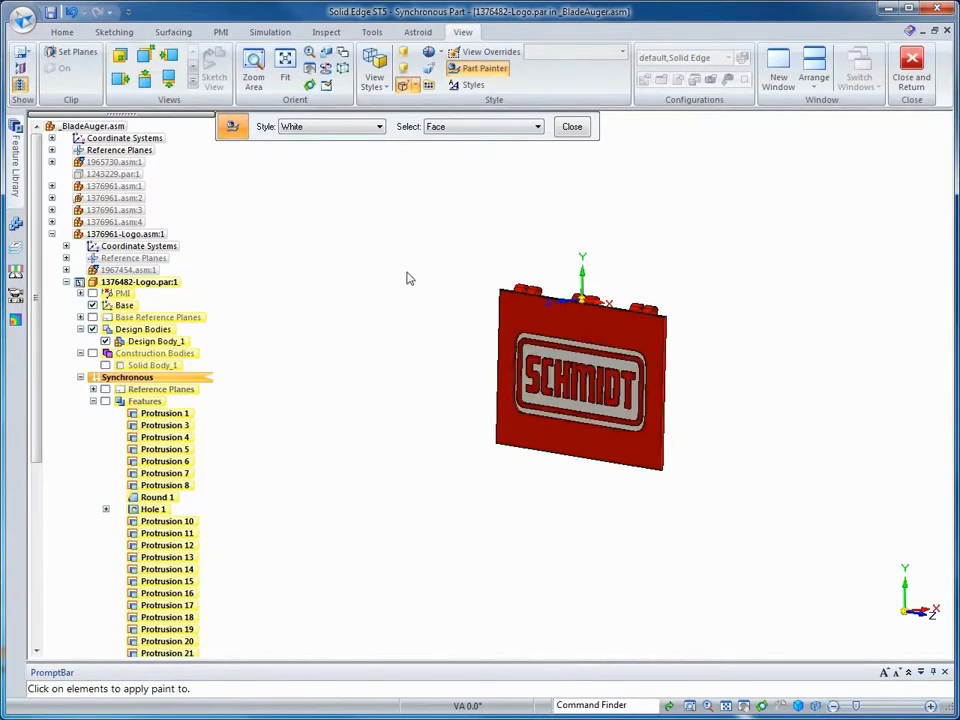
left_click(571, 127)
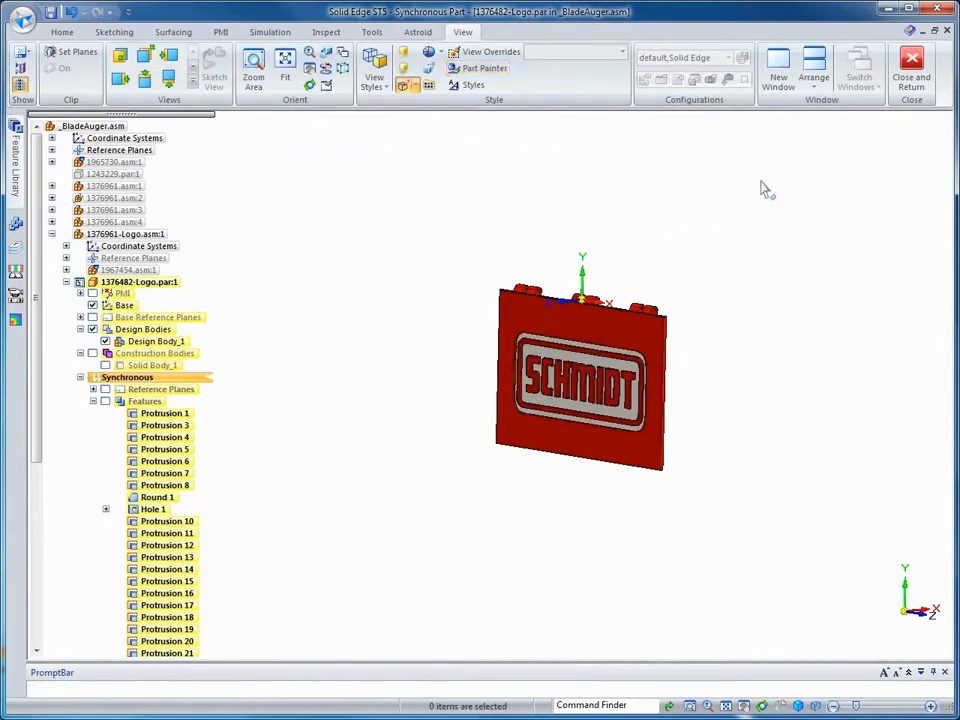
Finish both in-place edits back to _BladeAuger.asm and apply the 02-Drag Wheel Assembly display configuration.
left_click(911, 72)
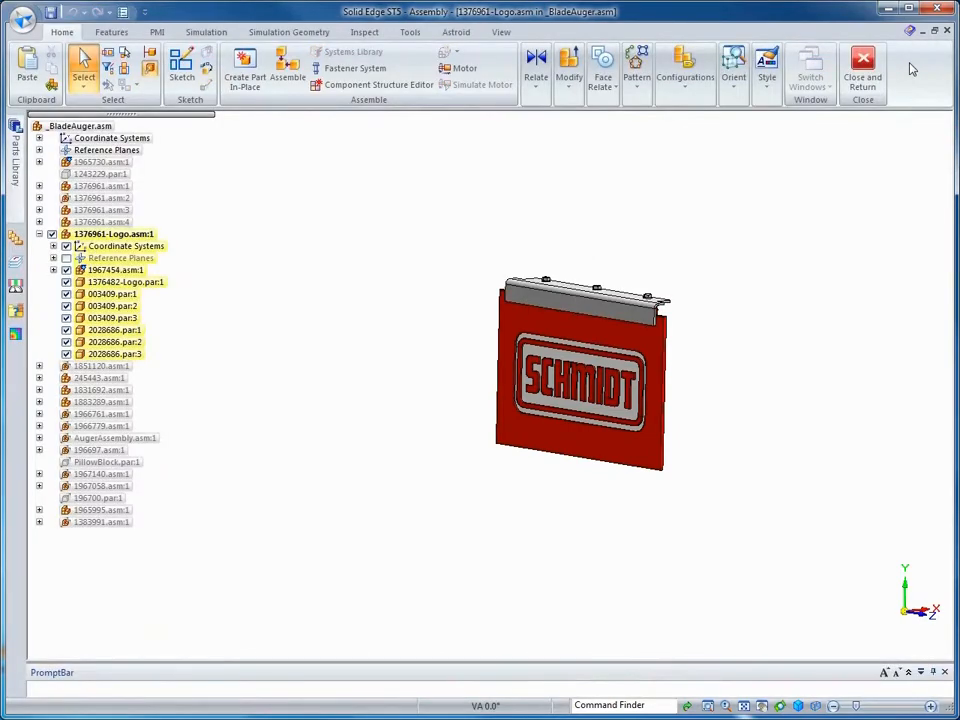
left_click(865, 76)
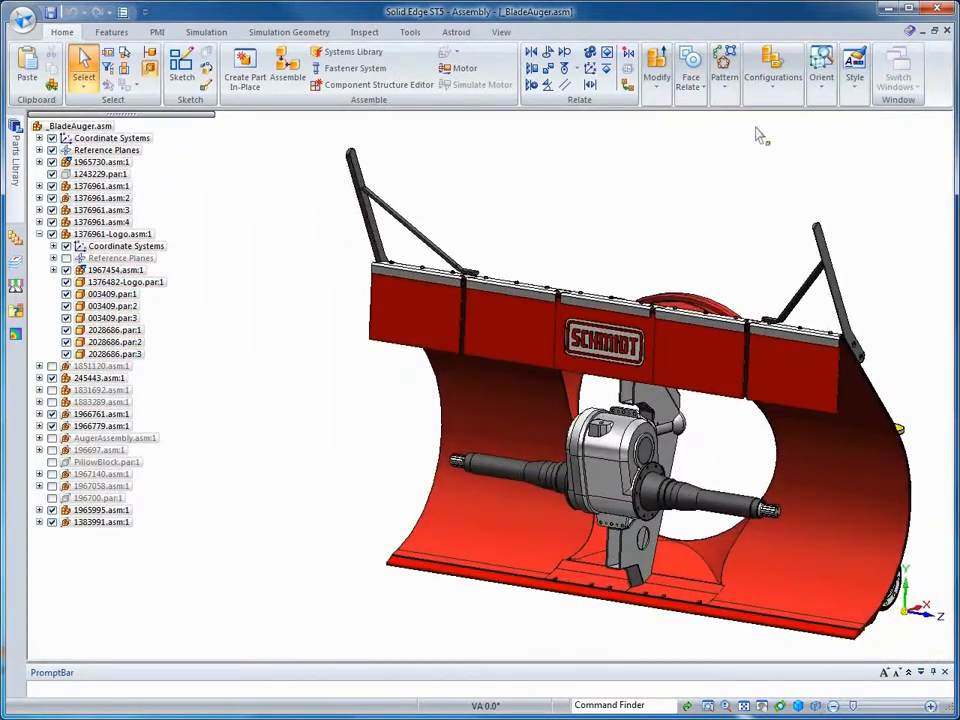
left_click(773, 78)
left_click(781, 124)
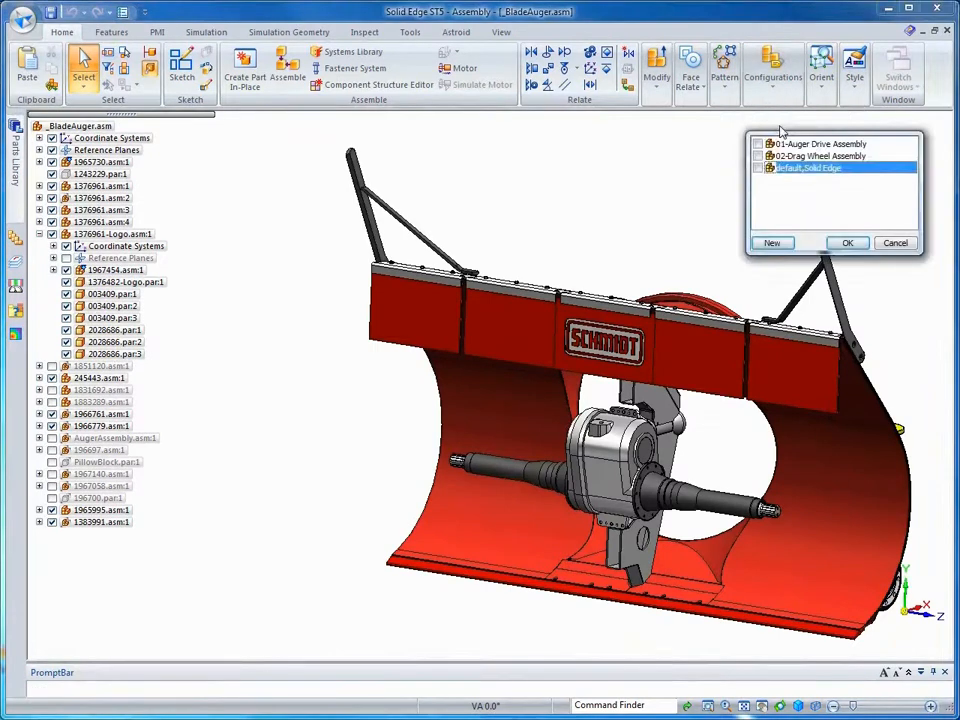
left_click(798, 157)
left_click(848, 243)
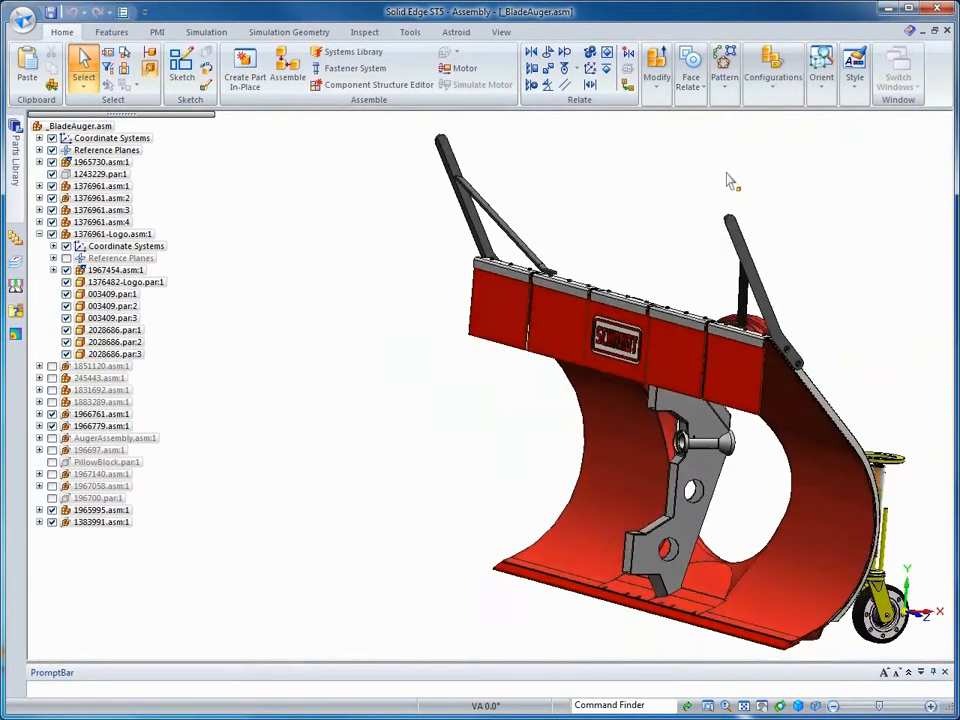
Add 70 mm flanges at 90° along both vertical side edges of the drag wheel's mounting bracket, with a 12 mm bend radius.
middle_click_drag(560, 315, 405, 364)
scroll(316, 396, "up", 5)
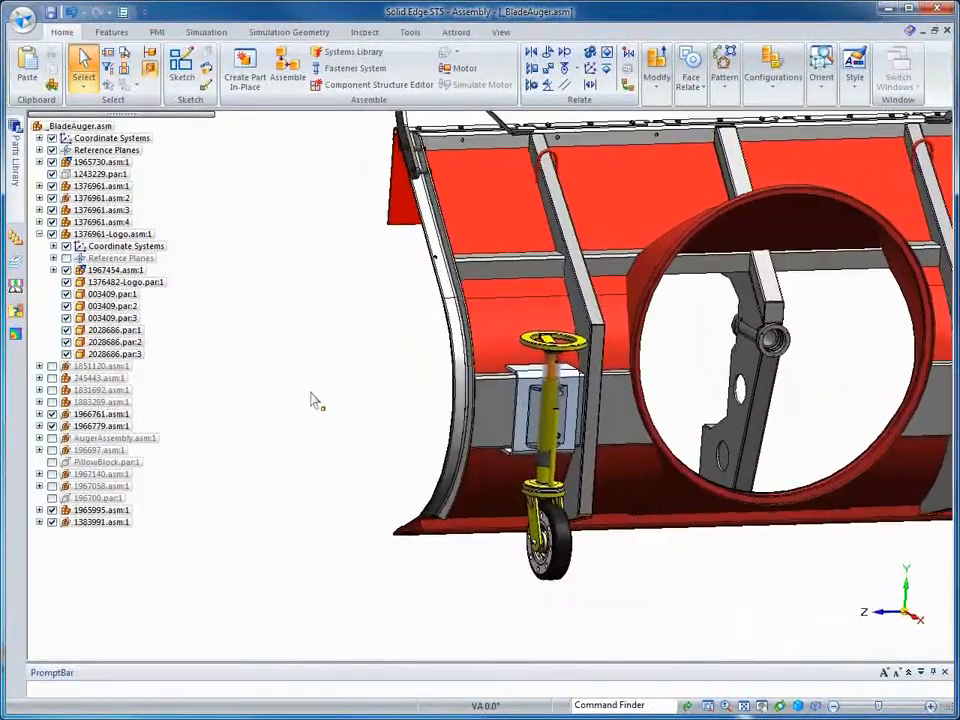
scroll(308, 402, "up", 6)
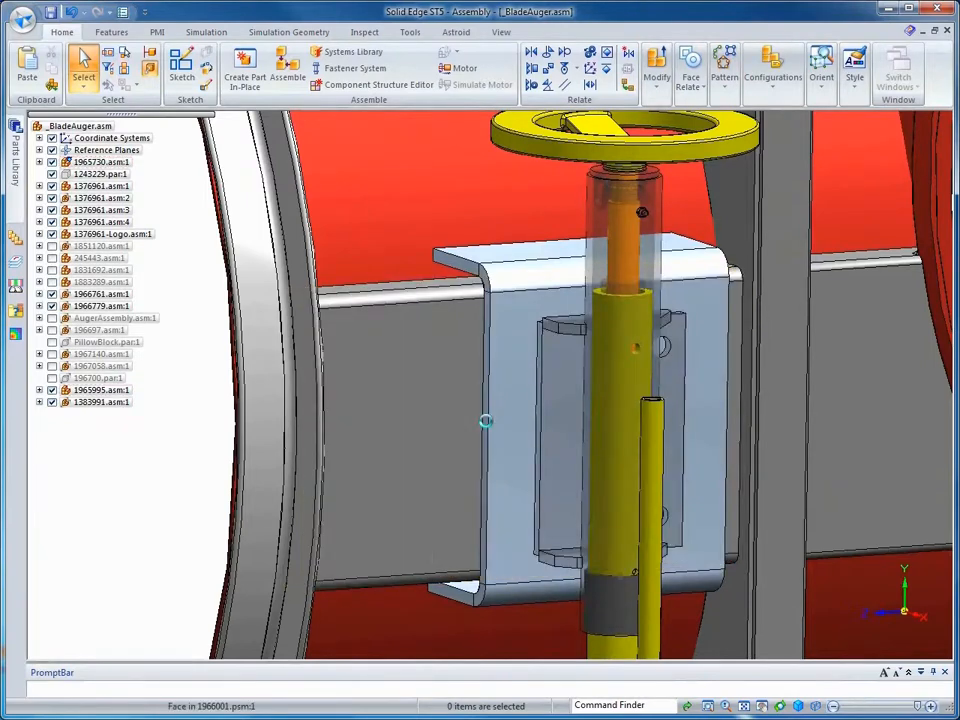
left_click(487, 422)
left_click(727, 420, "ctrl")
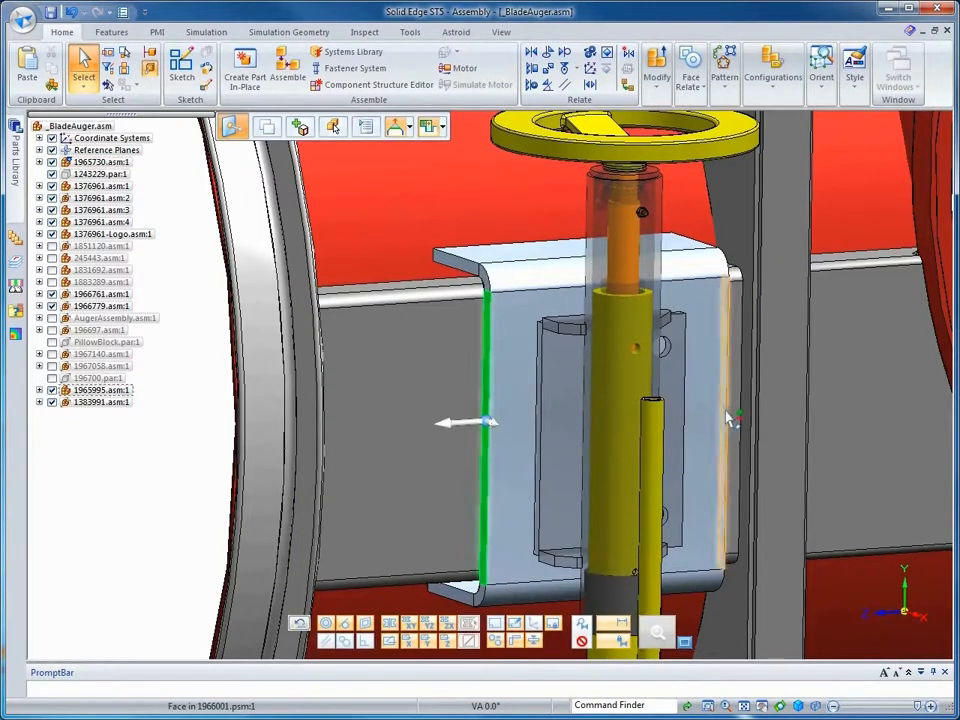
left_click(492, 424)
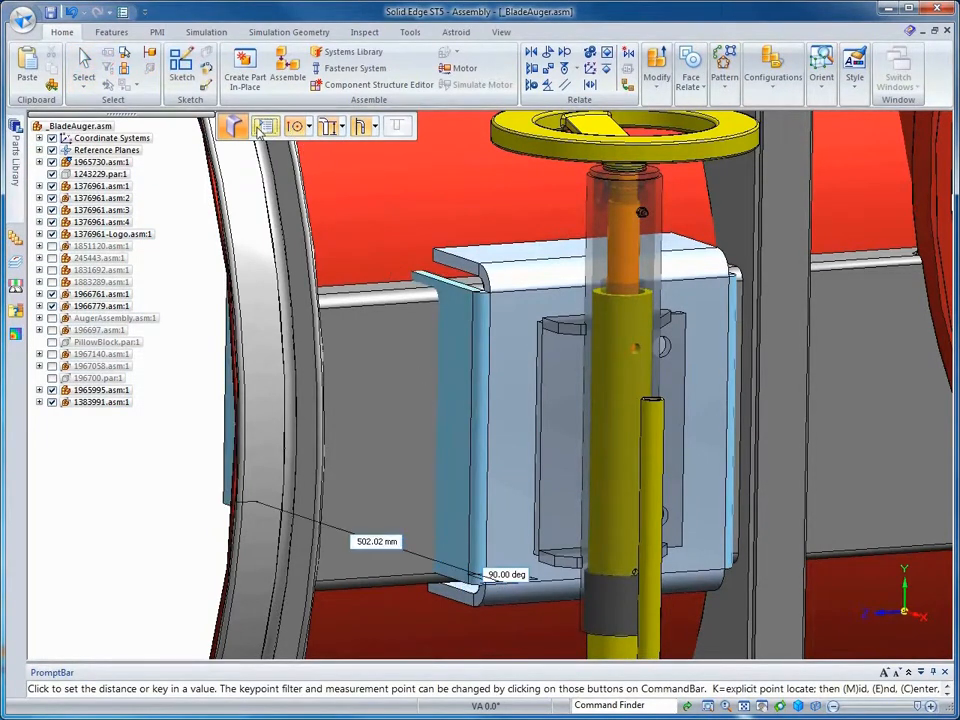
left_click(293, 127)
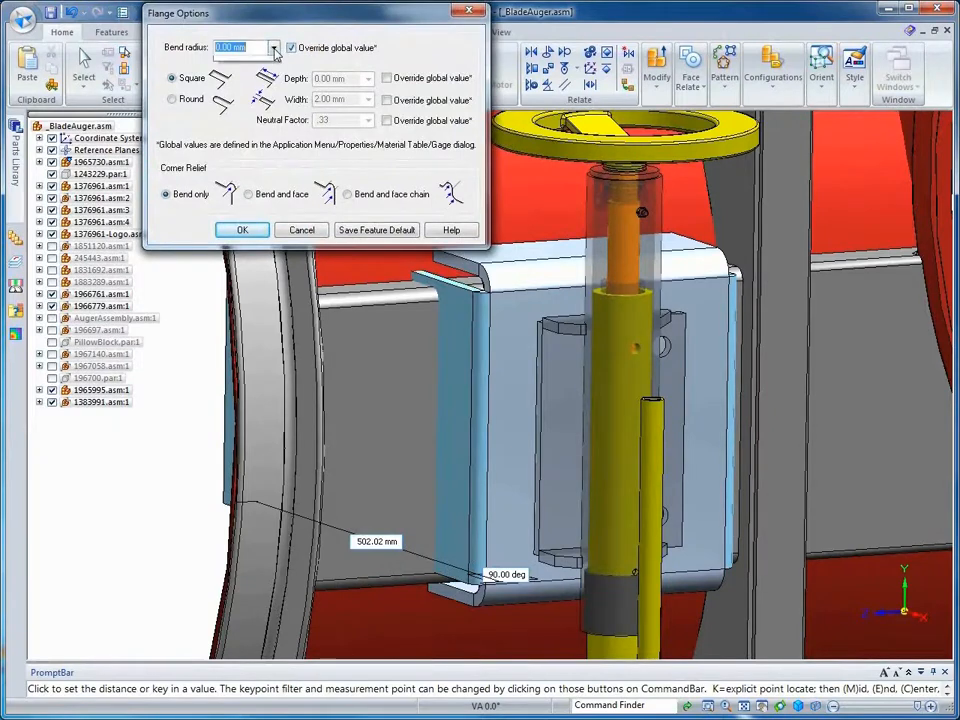
left_click(274, 48)
left_click(231, 71)
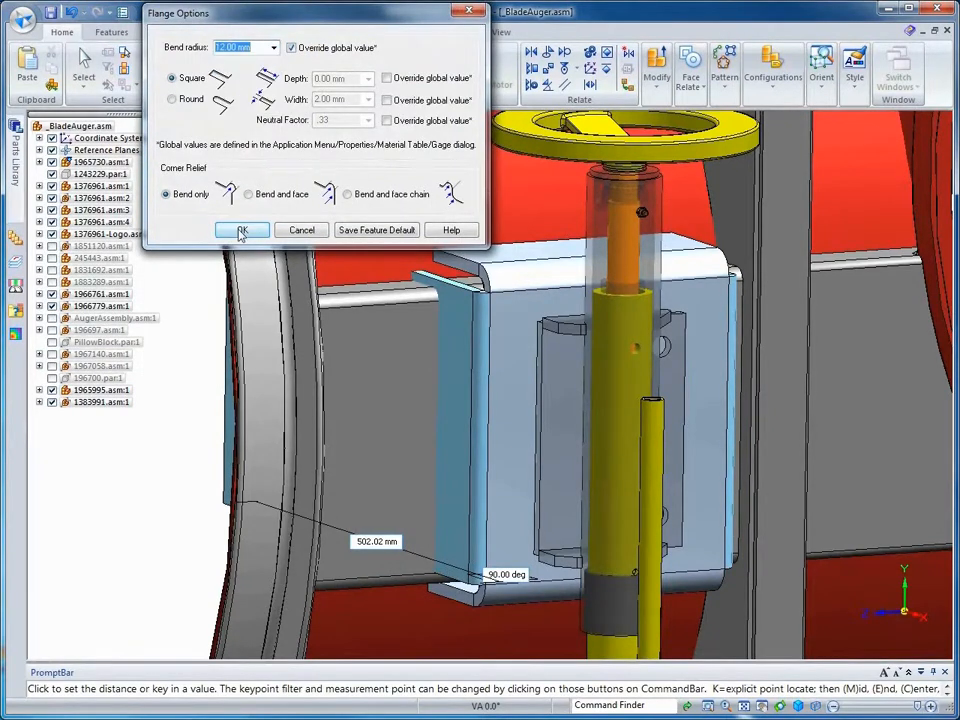
left_click(240, 231)
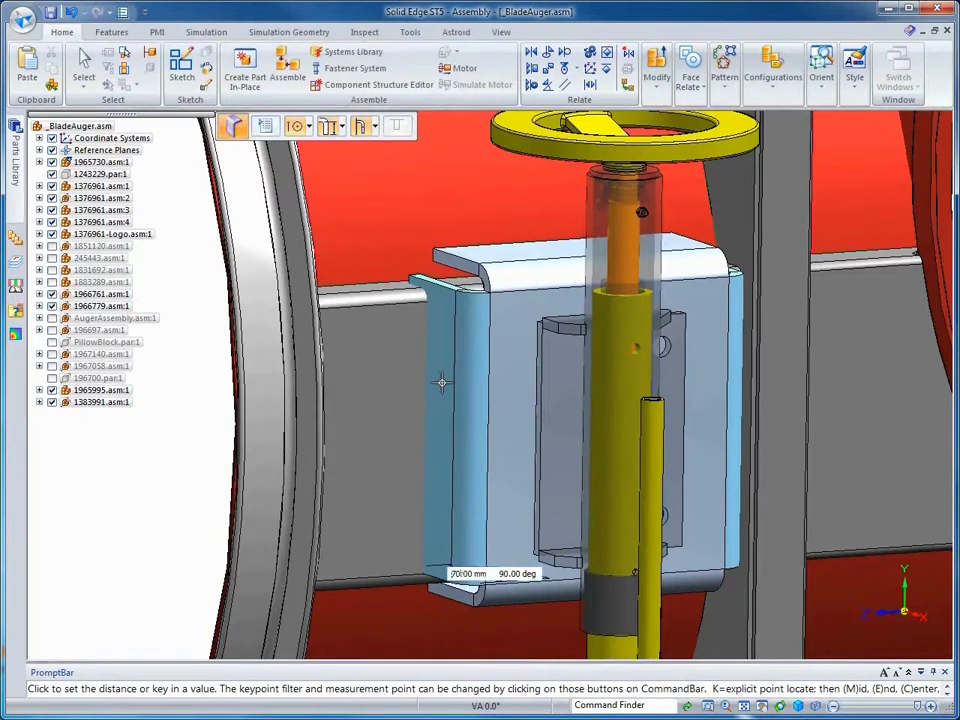
key("Escape")
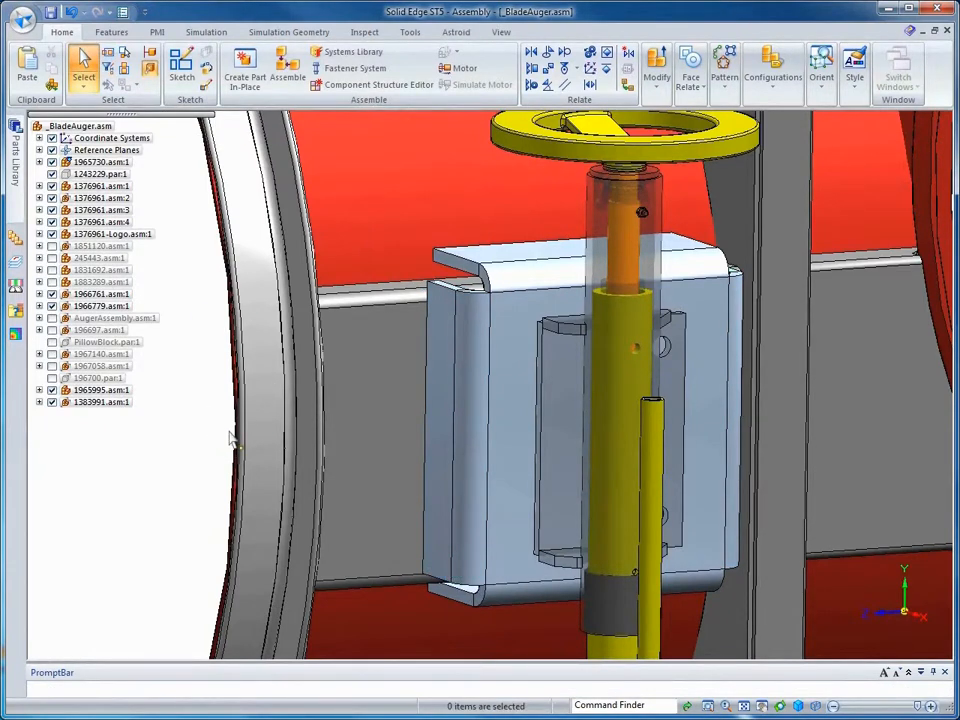
Open the drag wheel's mounting bracket 1966001.psm for in-place editing.
left_click(478, 434)
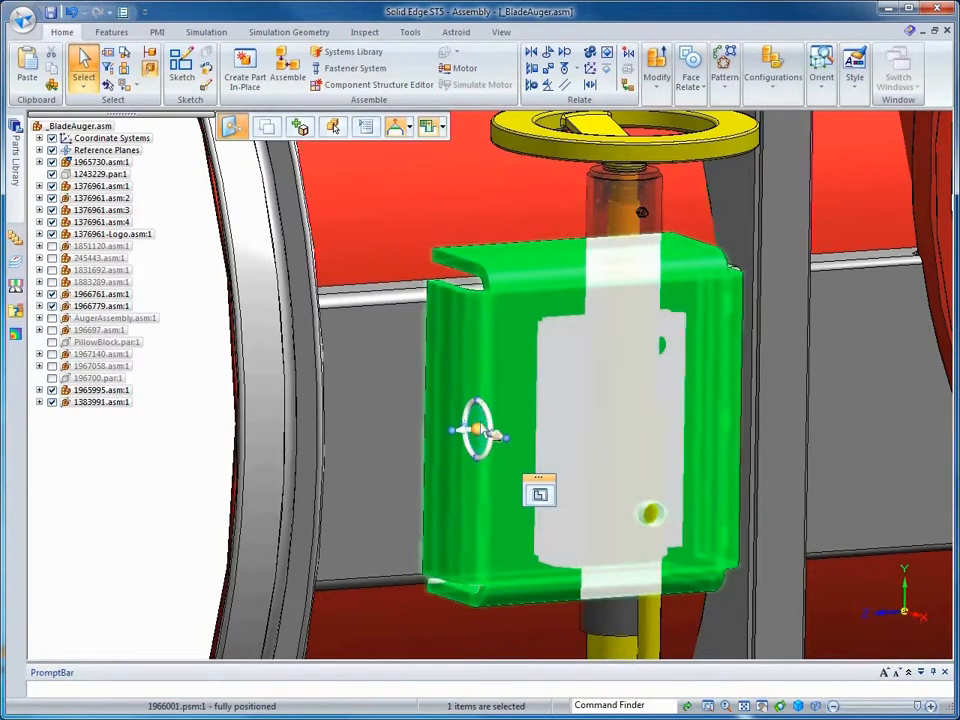
right_click(499, 383)
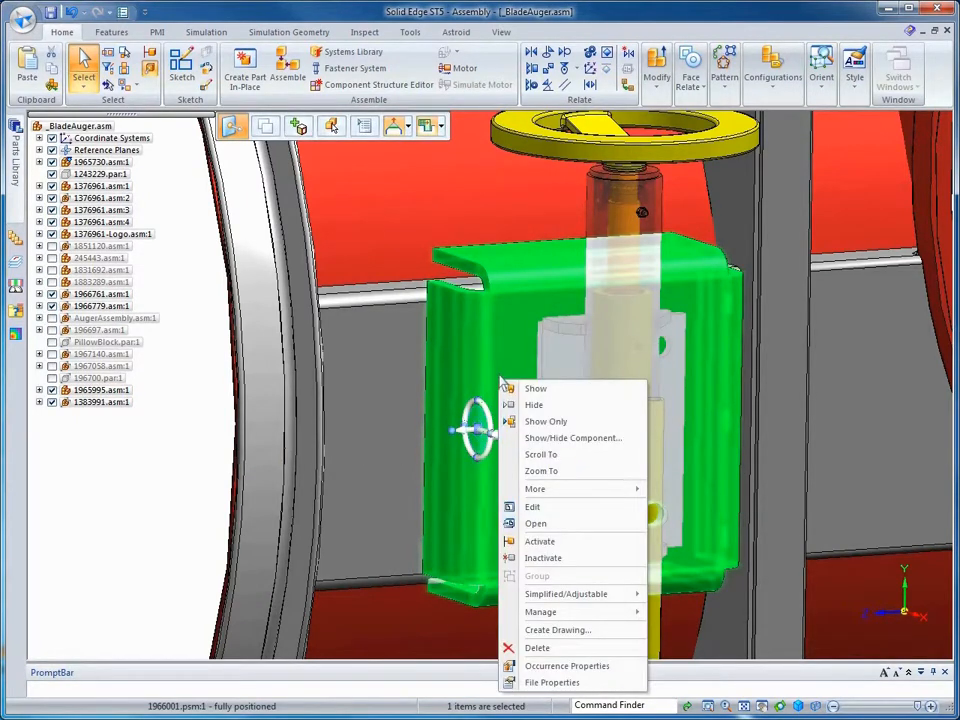
left_click(531, 508)
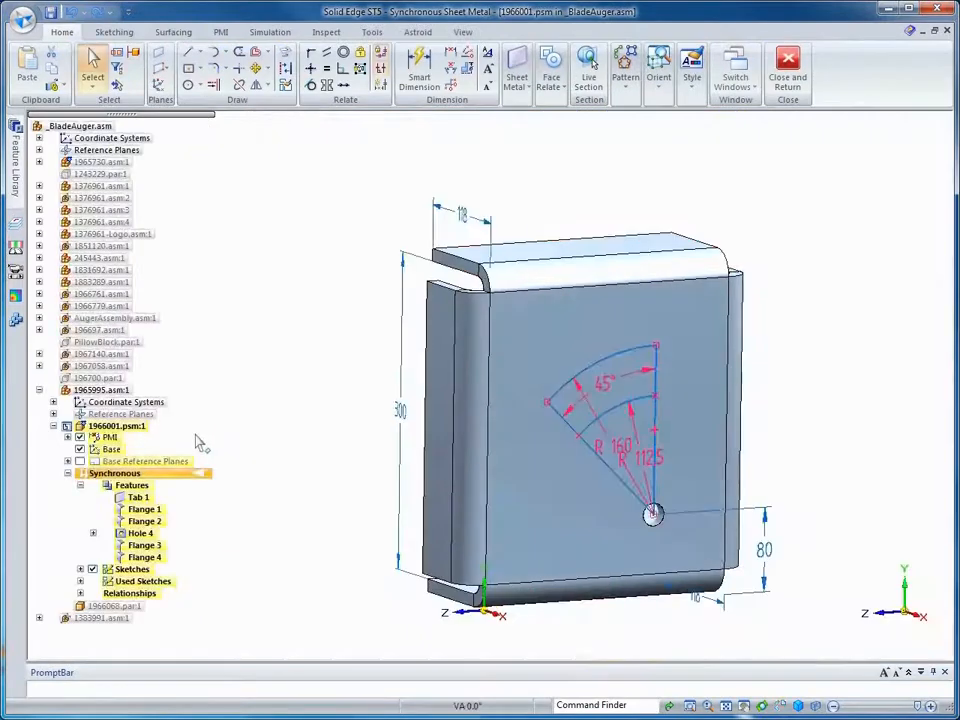
Close the bracket's upper corner between the top bend and the adjacent side bend with a two-bend corner using the Closed treatment.
scroll(313, 438, "up", 5)
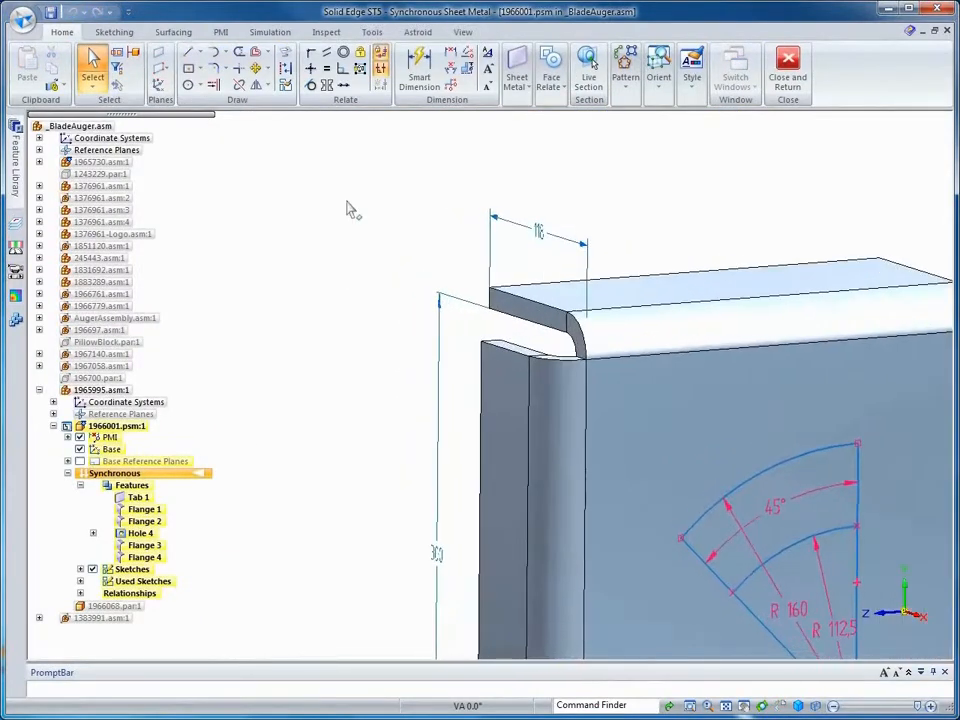
left_click(516, 76)
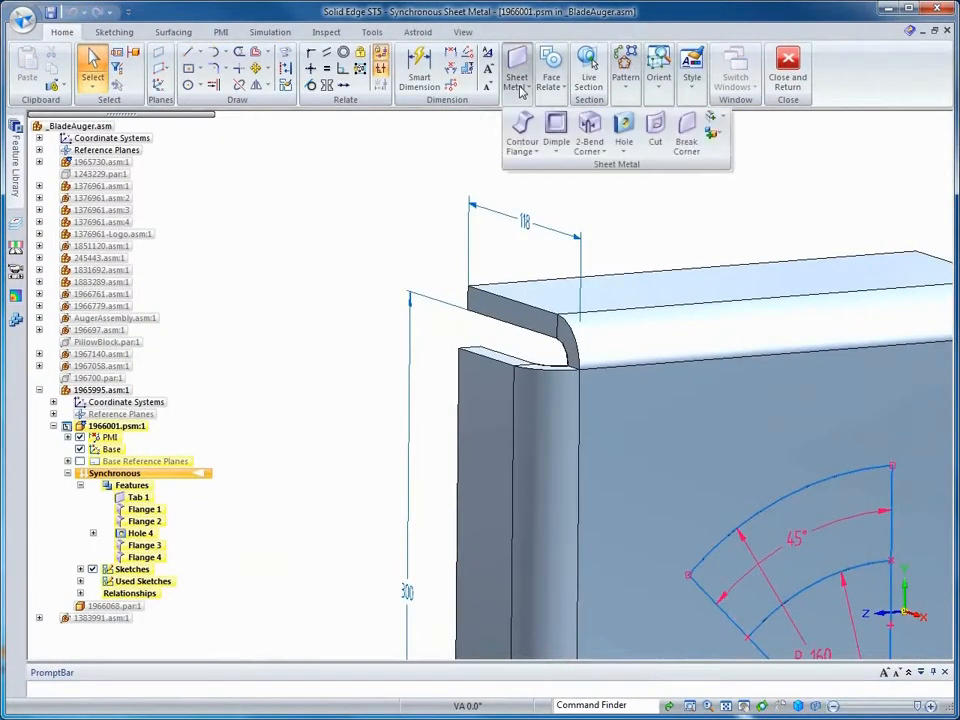
left_click(589, 128)
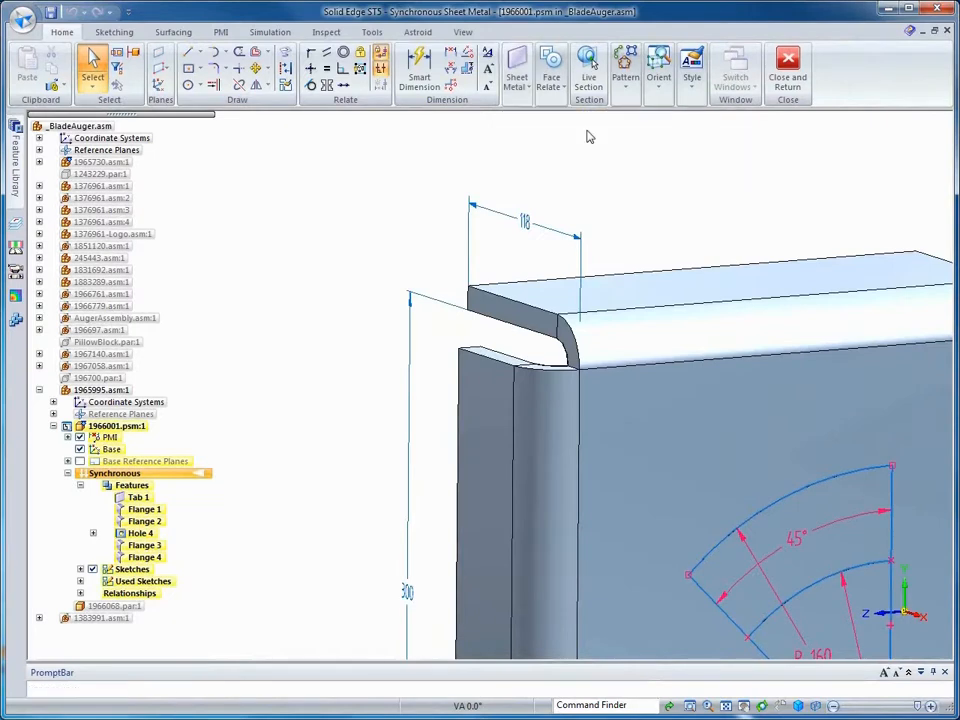
left_click(619, 357)
left_click(553, 405)
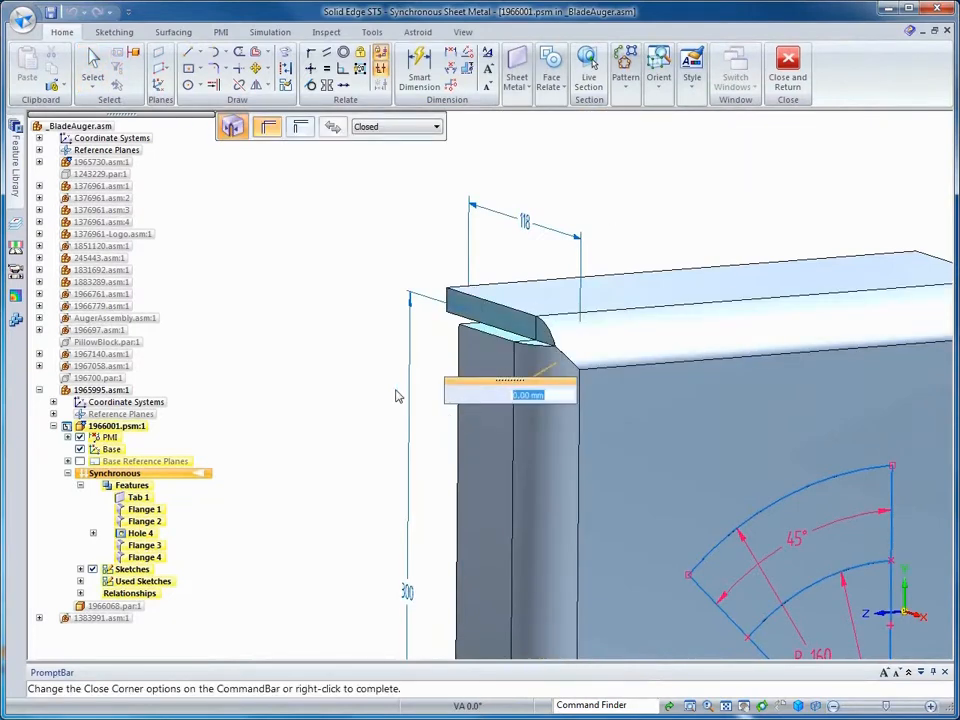
right_click(349, 350)
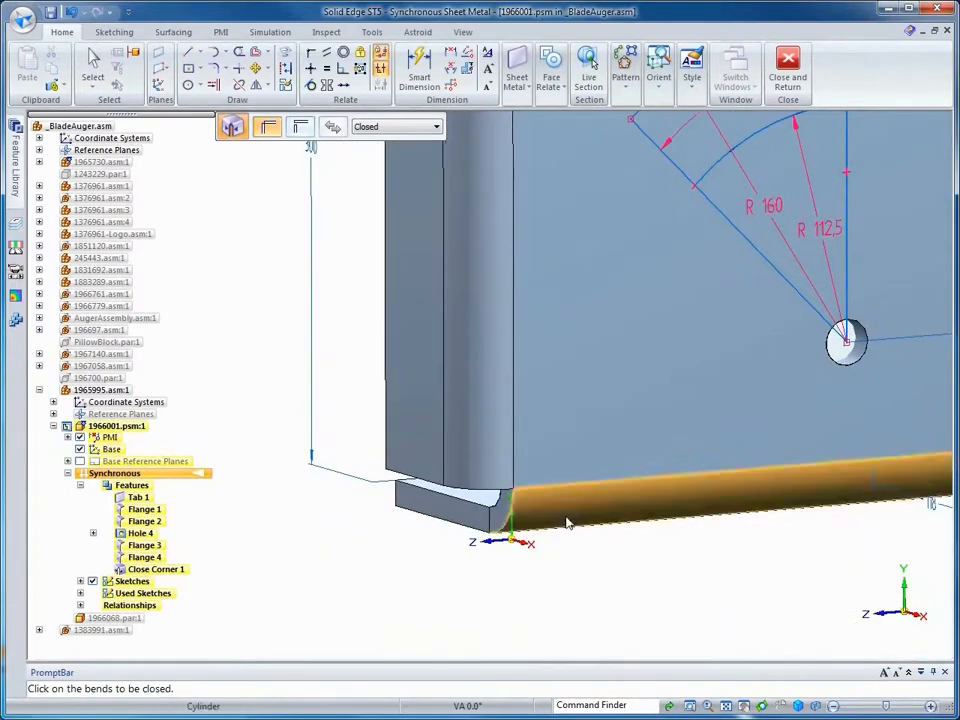
Close the lower corner on the same side of the bracket, between the bottom bend and the side bend, using the Closed treatment.
left_click(560, 520)
left_click(492, 468)
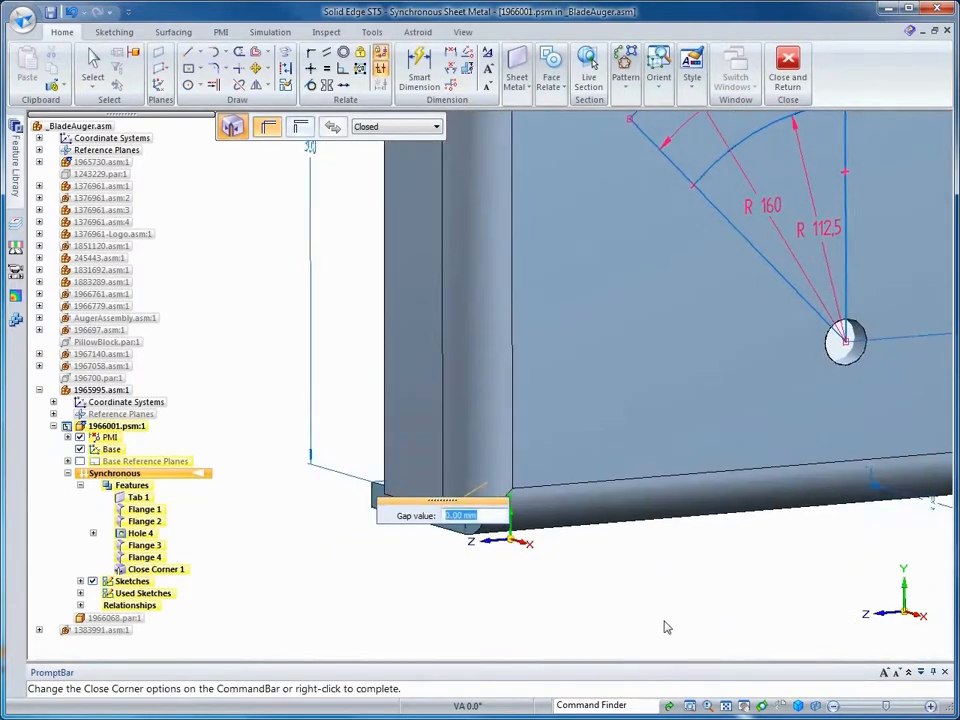
right_click(560, 565)
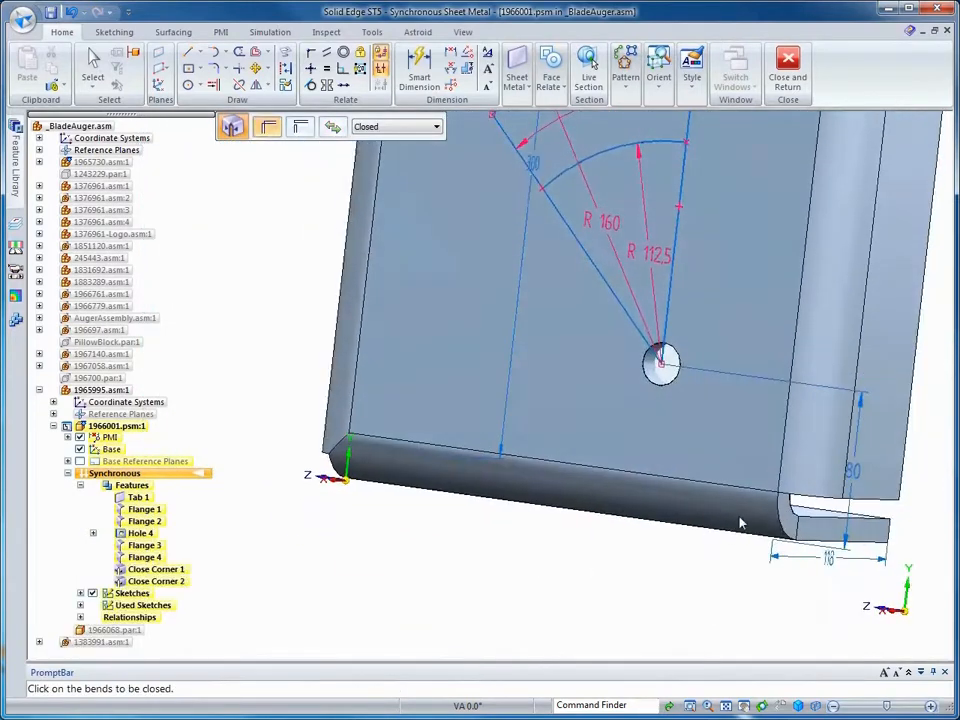
Close the lower and upper corners on the bracket's other side with two-bend corners using the Closed treatment.
left_click(750, 518)
left_click(816, 489)
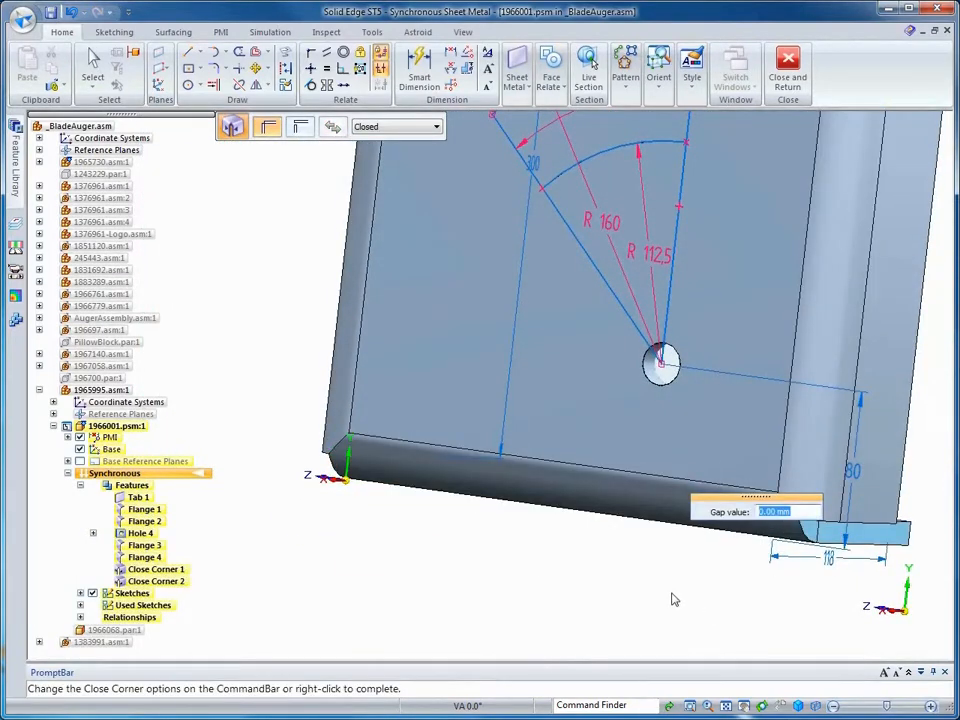
right_click(670, 590)
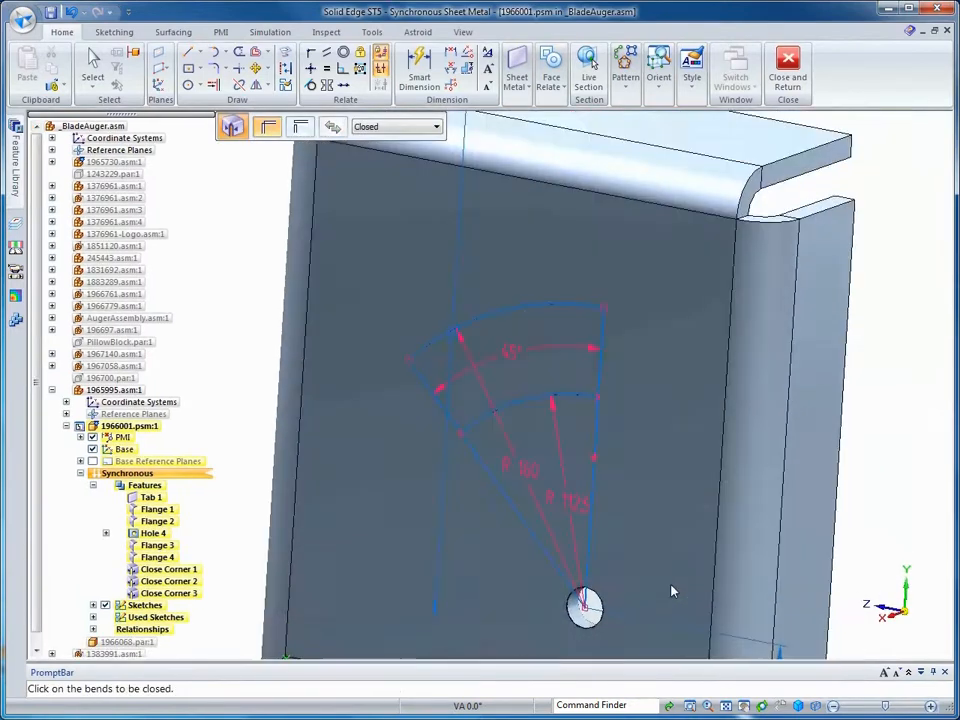
left_click(743, 384)
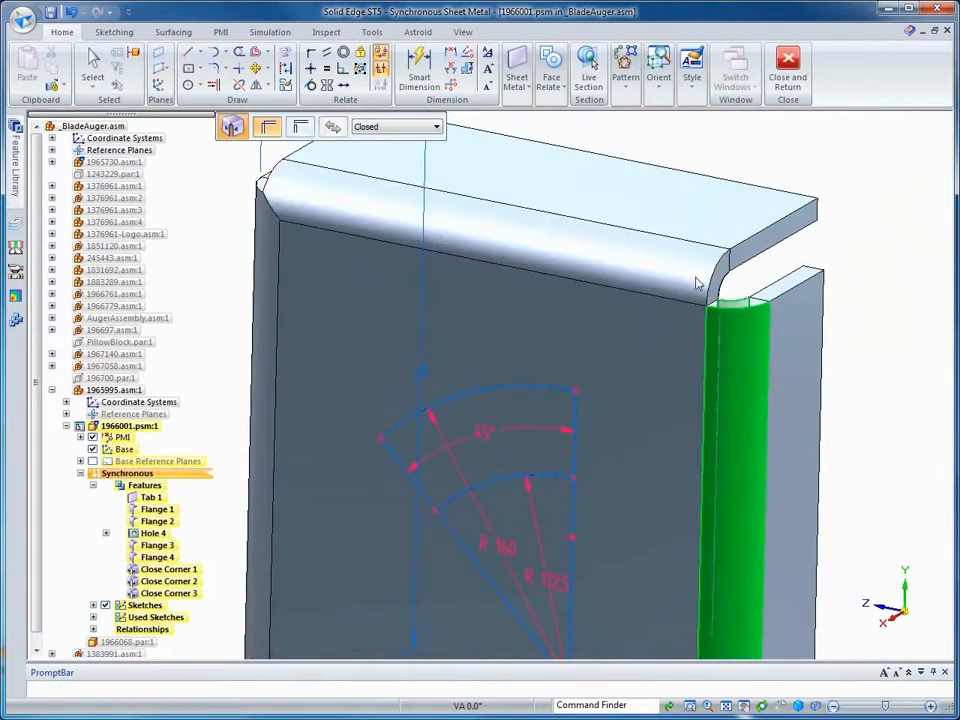
left_click(696, 281)
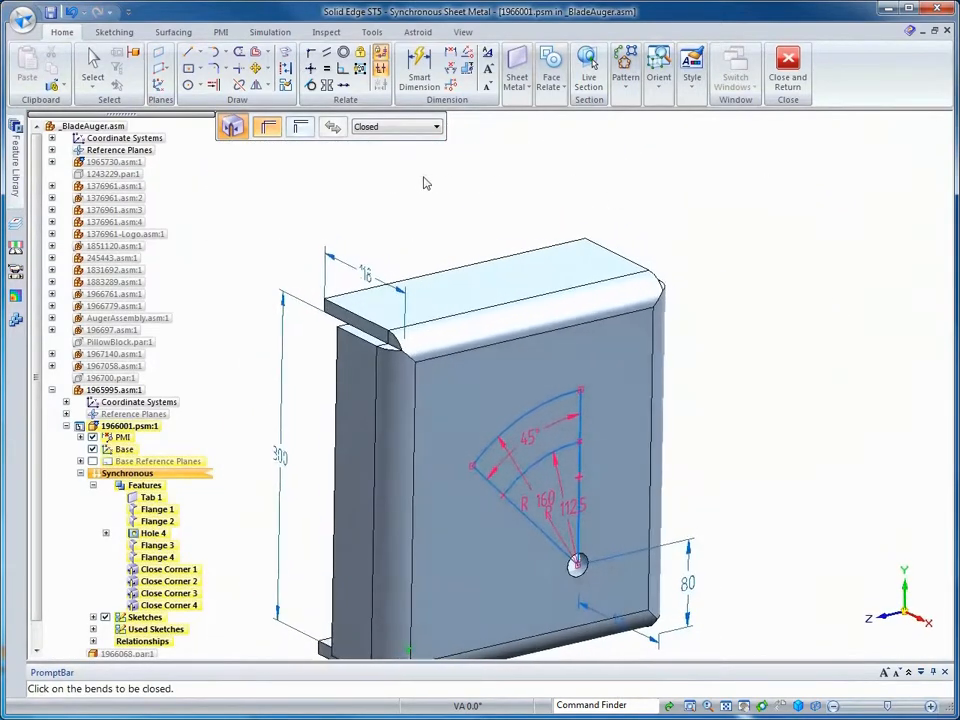
Dimension the bracket's width along the top bend edge and set it to 250 mm, changing symmetrically on both sides.
right_click_drag(418, 196, 366, 190)
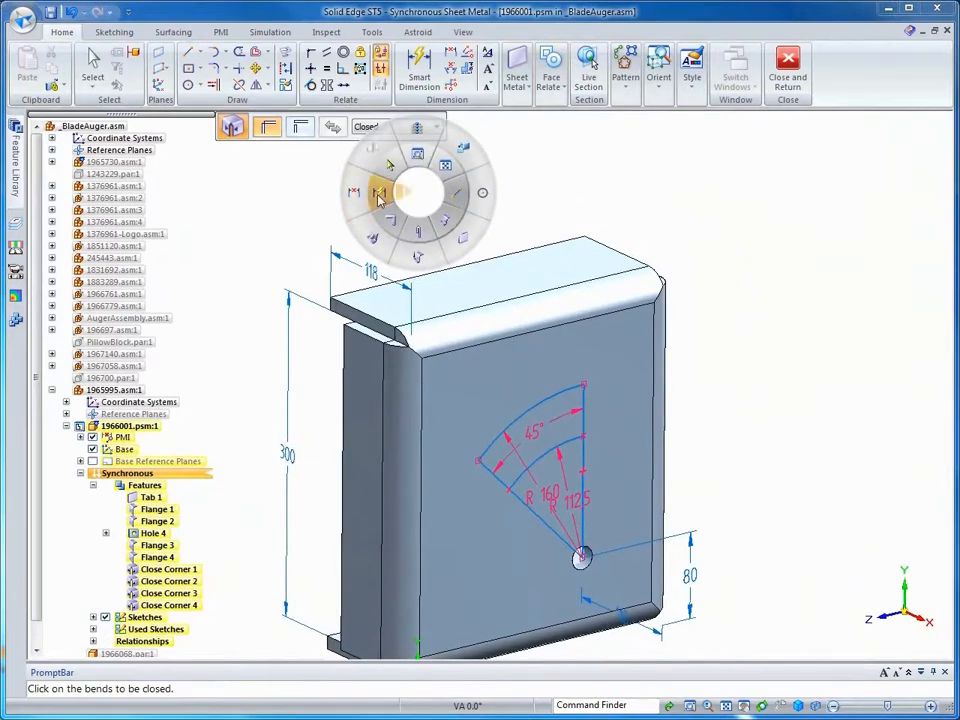
left_click(372, 192)
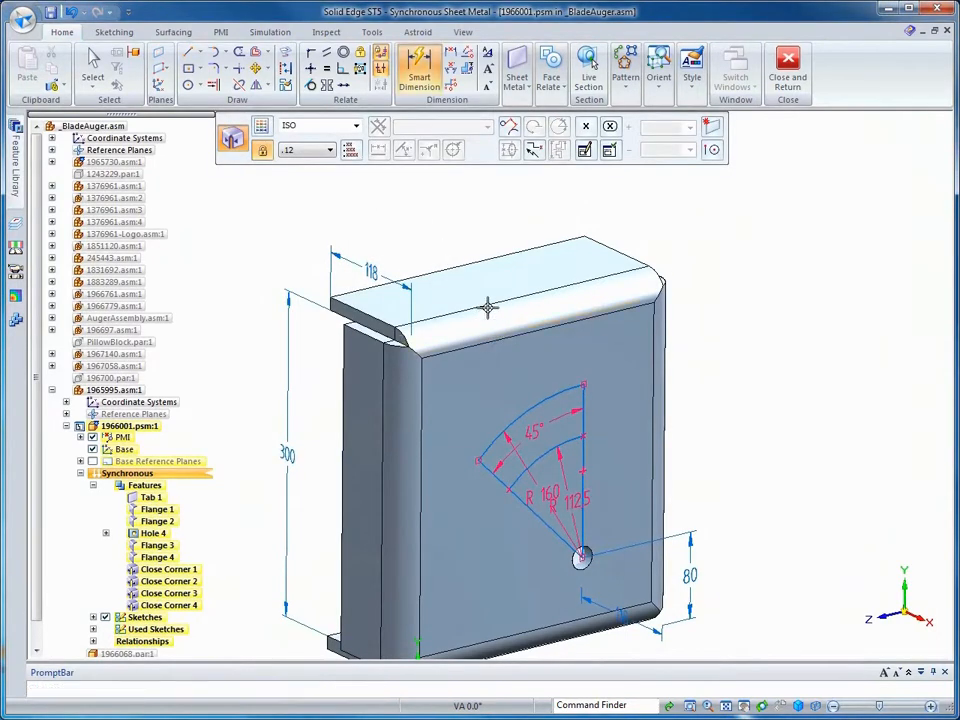
left_click(491, 306)
left_click(463, 213)
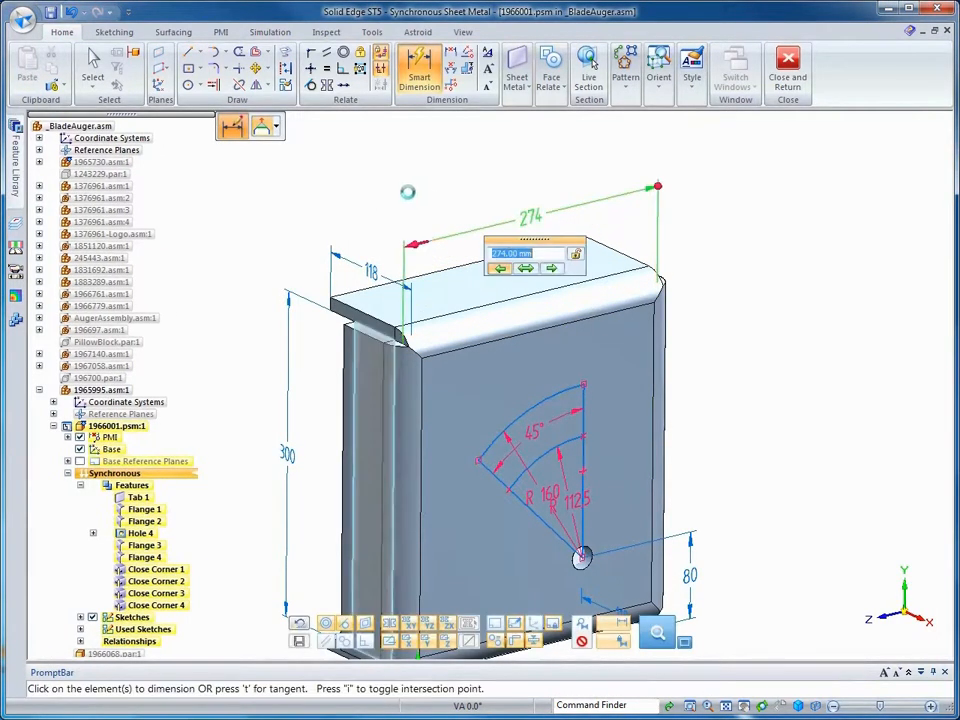
left_click(553, 270)
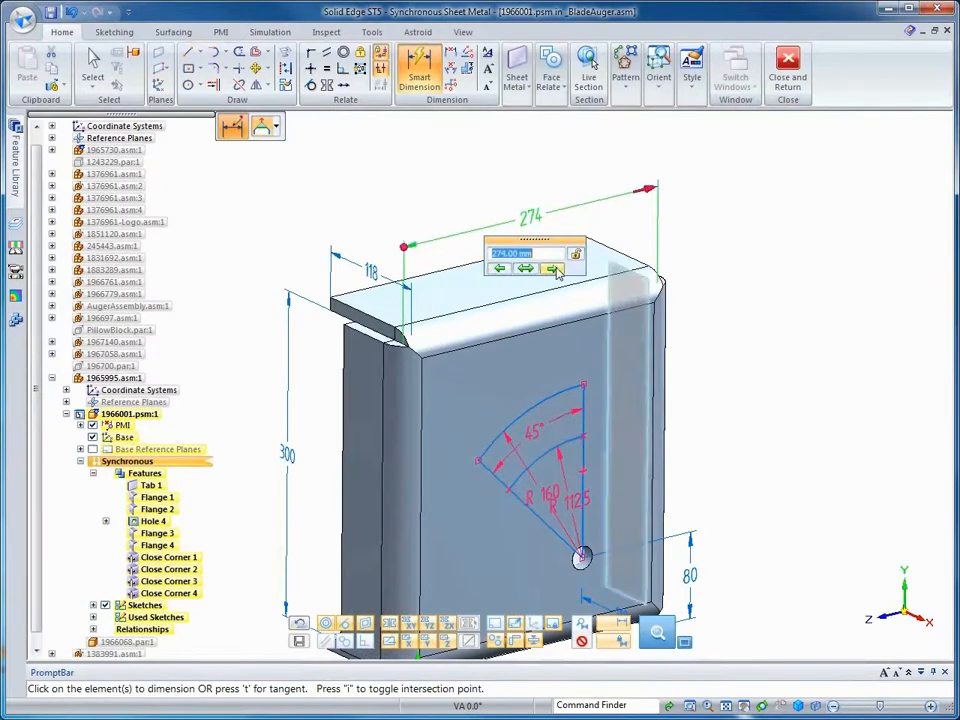
left_click(536, 268)
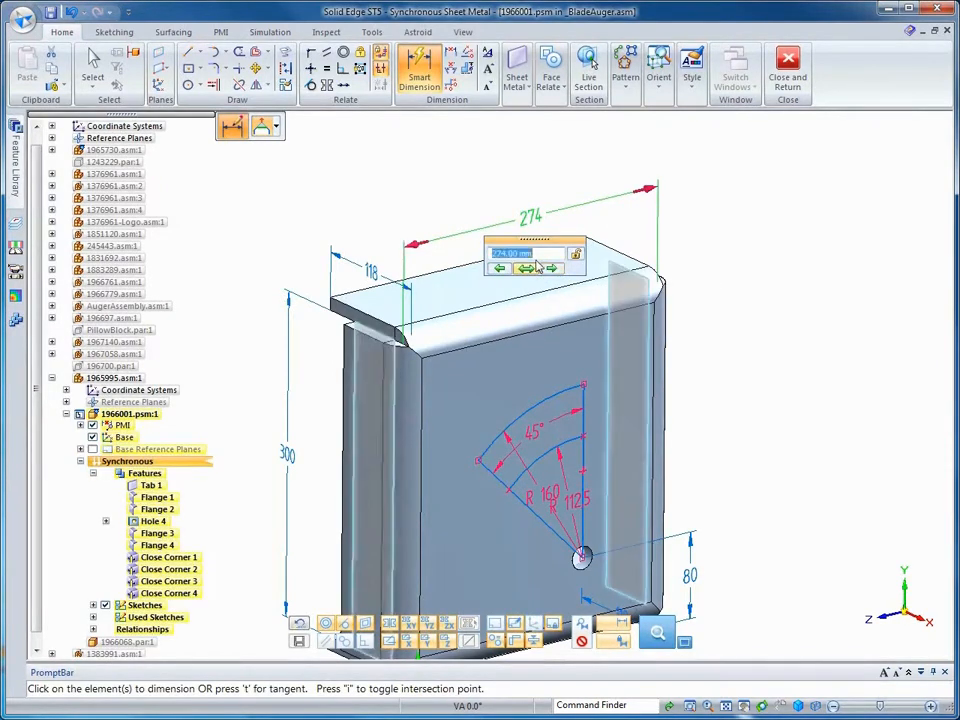
type("250")
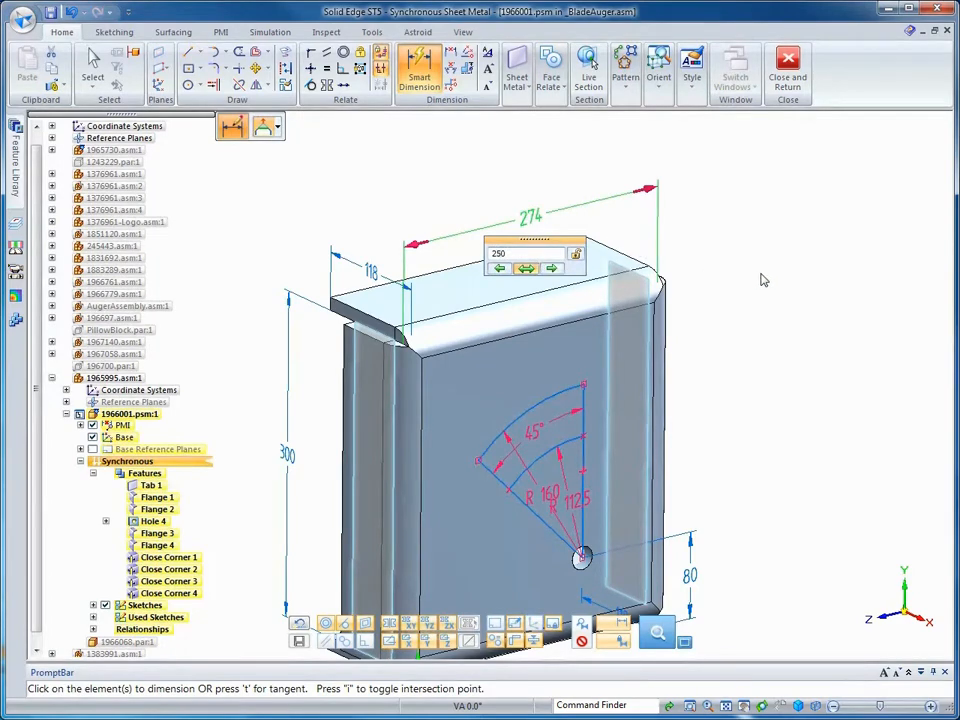
key("Return")
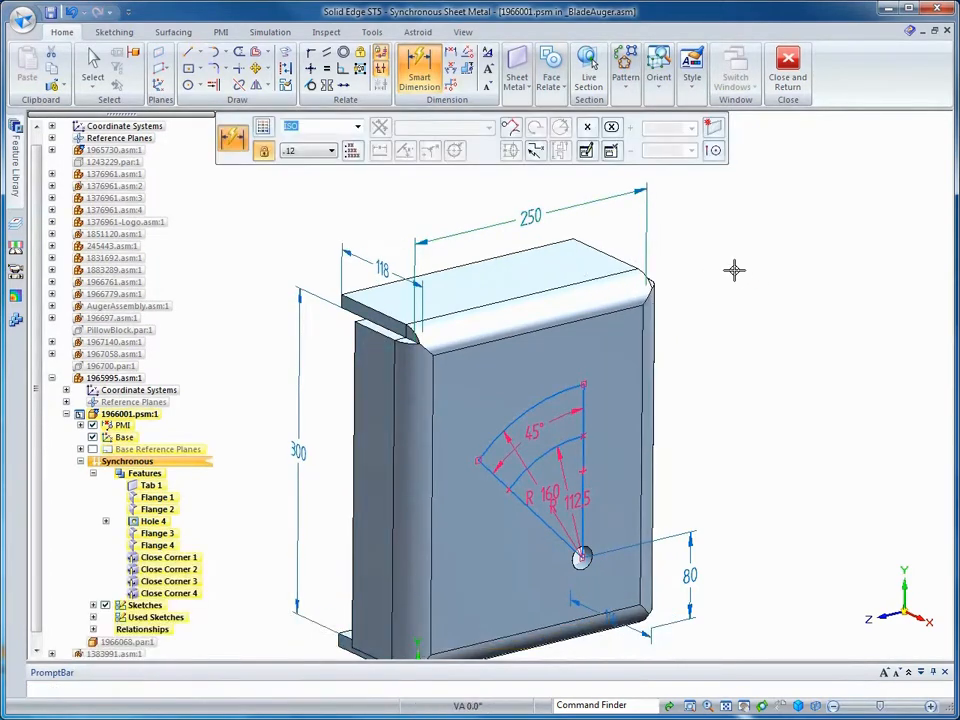
key("Escape")
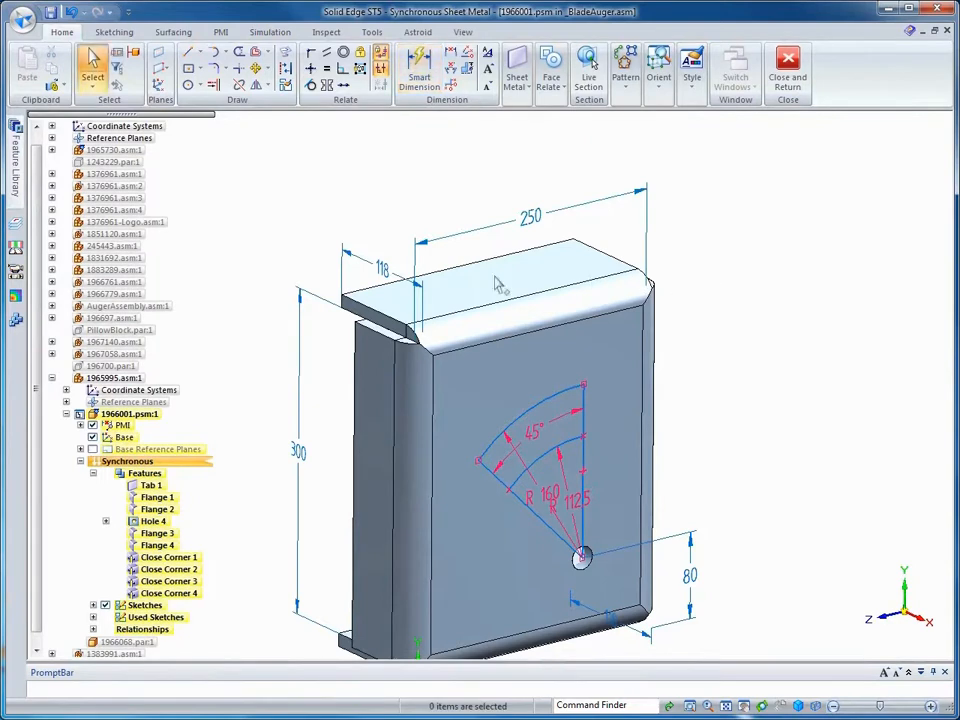
Set the depth dimension of the bracket's top flange to 130 mm.
left_click(384, 272)
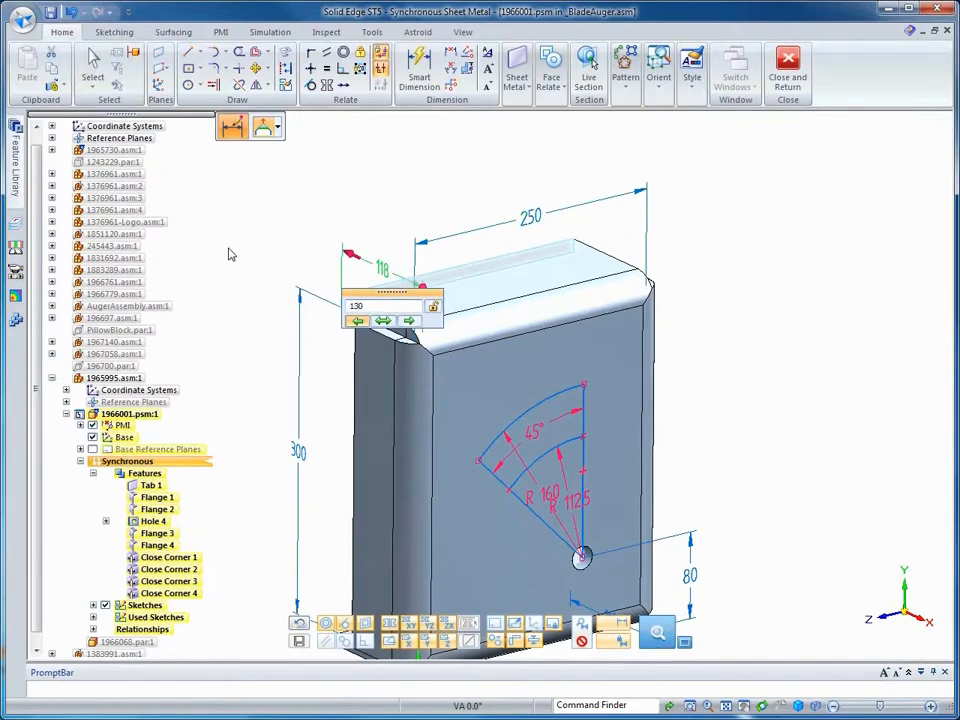
key("Return")
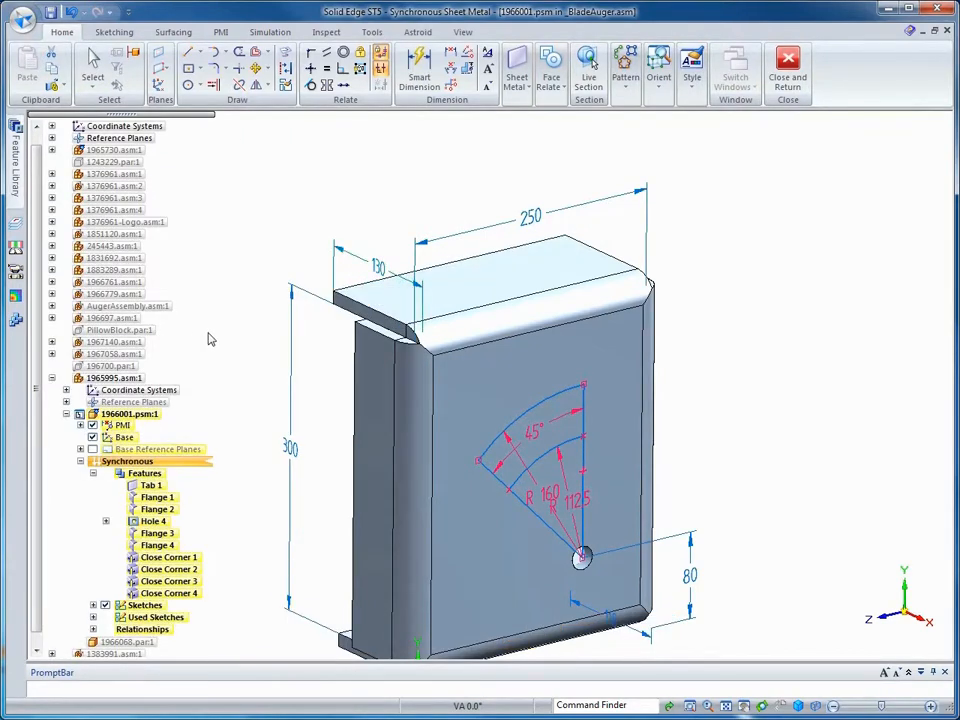
key("Escape")
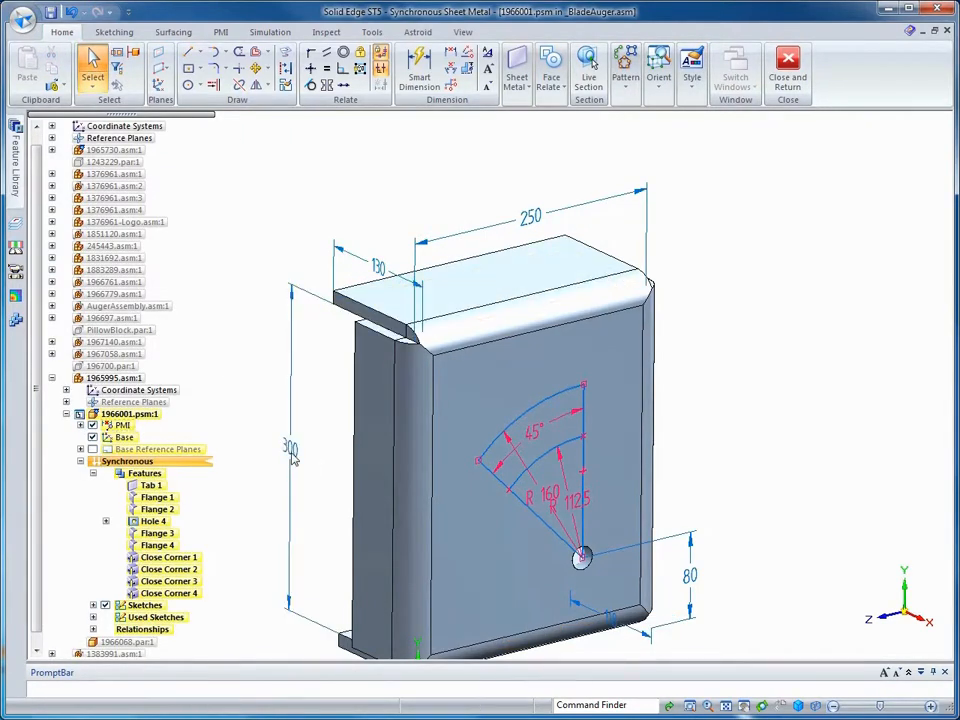
Check which face the Ground 3 relationship fixes, and set the bracket's overall height to 280 mm.
left_click(291, 455)
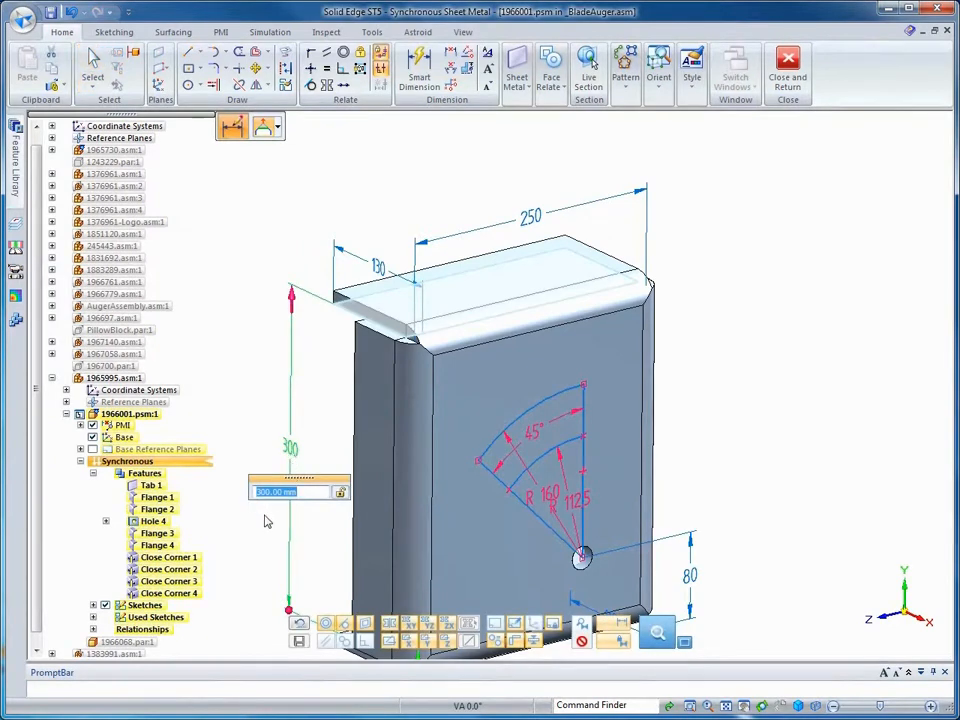
key("Escape")
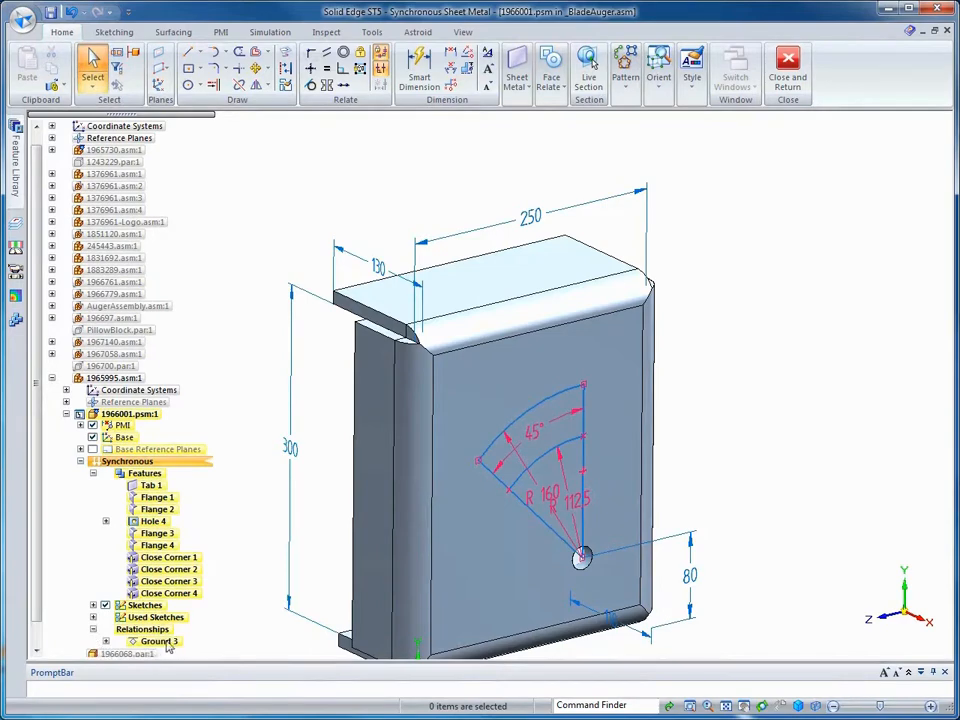
left_click(163, 641)
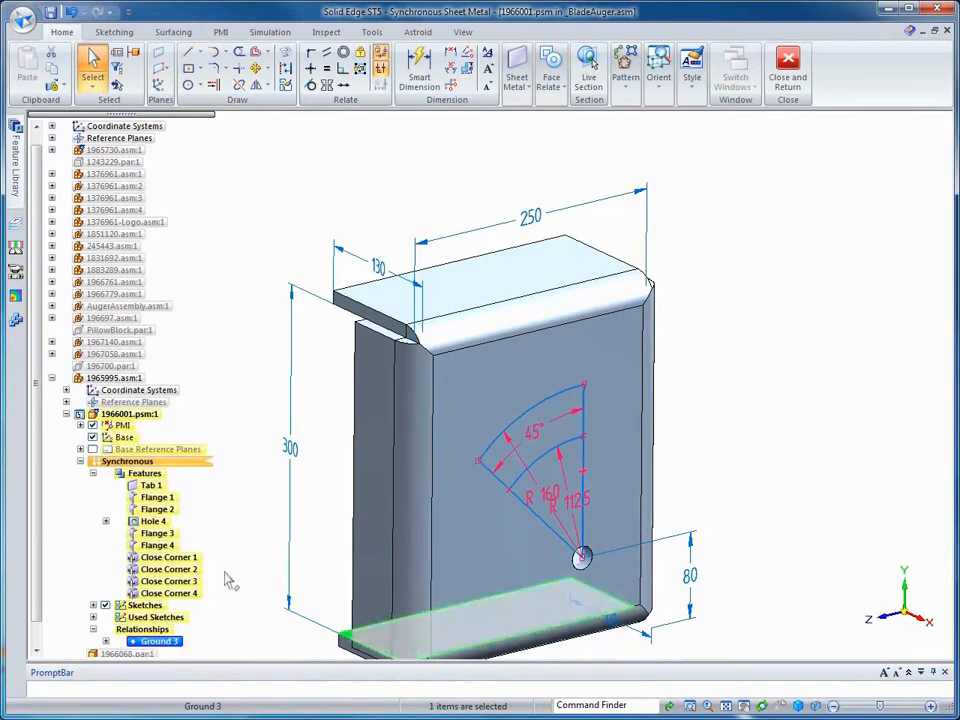
left_click(236, 557)
left_click(248, 460)
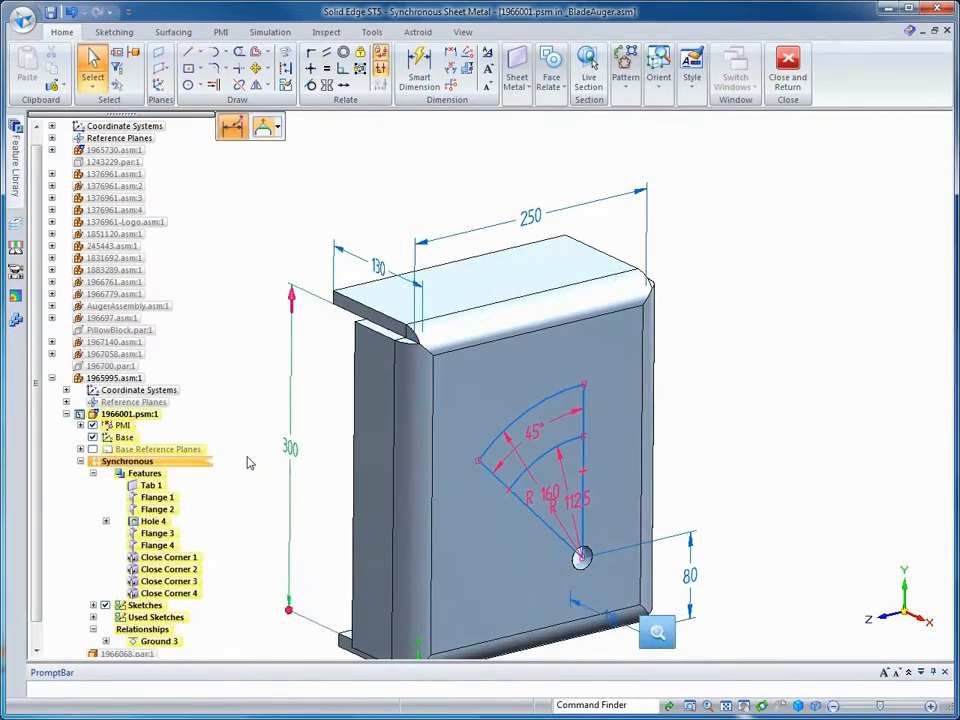
type("2")
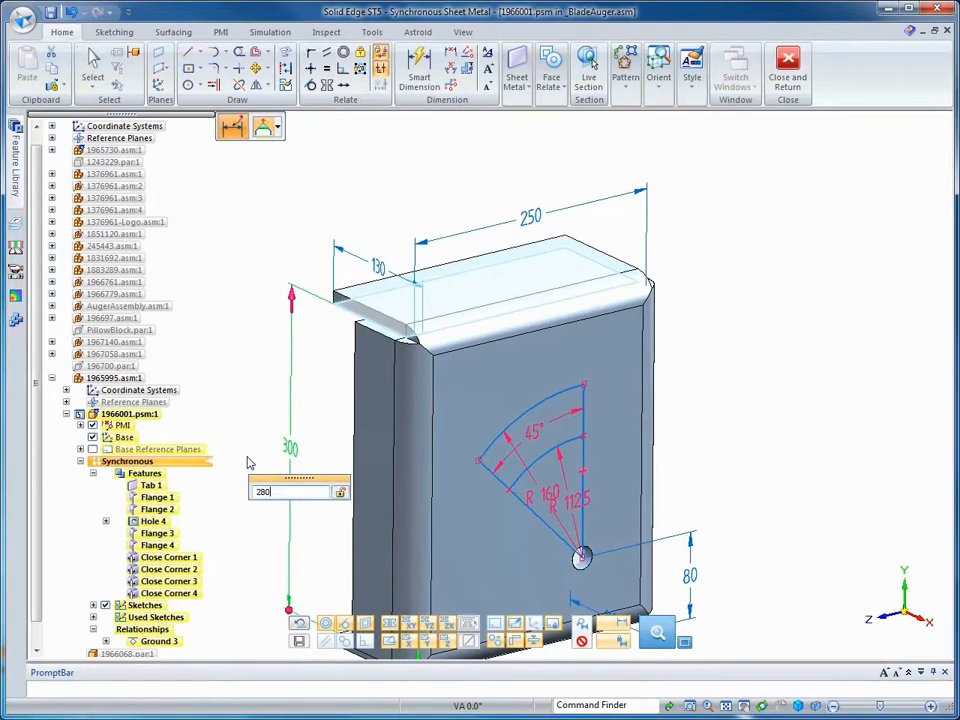
type("80")
key("Return")
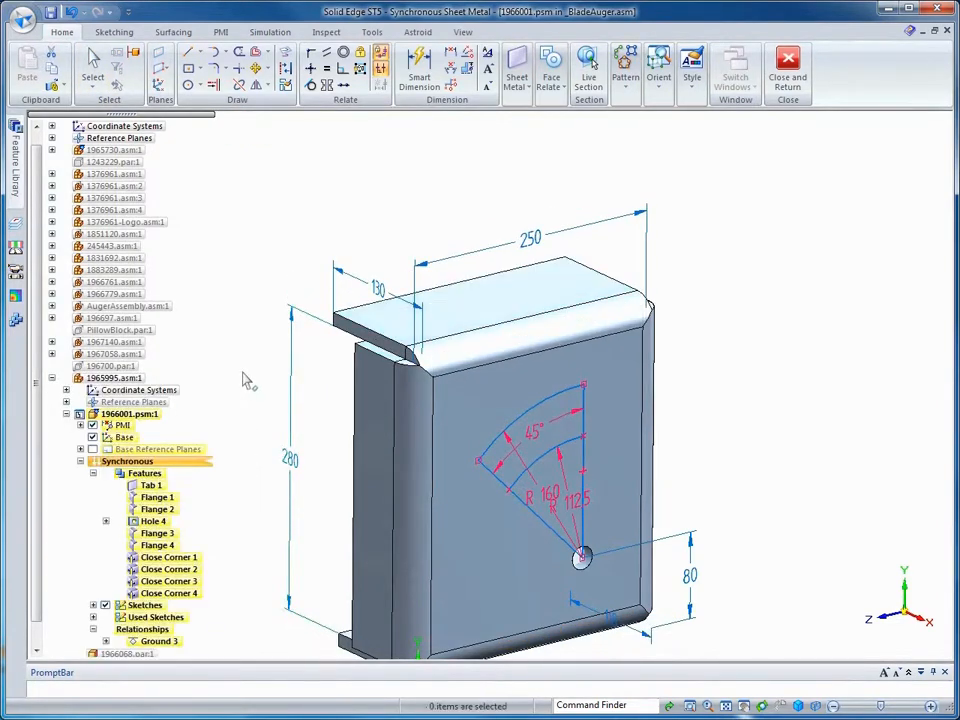
Cut a 25 mm wide arc-ended slot along the R 160 sketch arc on the bracket's front face, and return to the assembly.
scroll(819, 407, "up", 5)
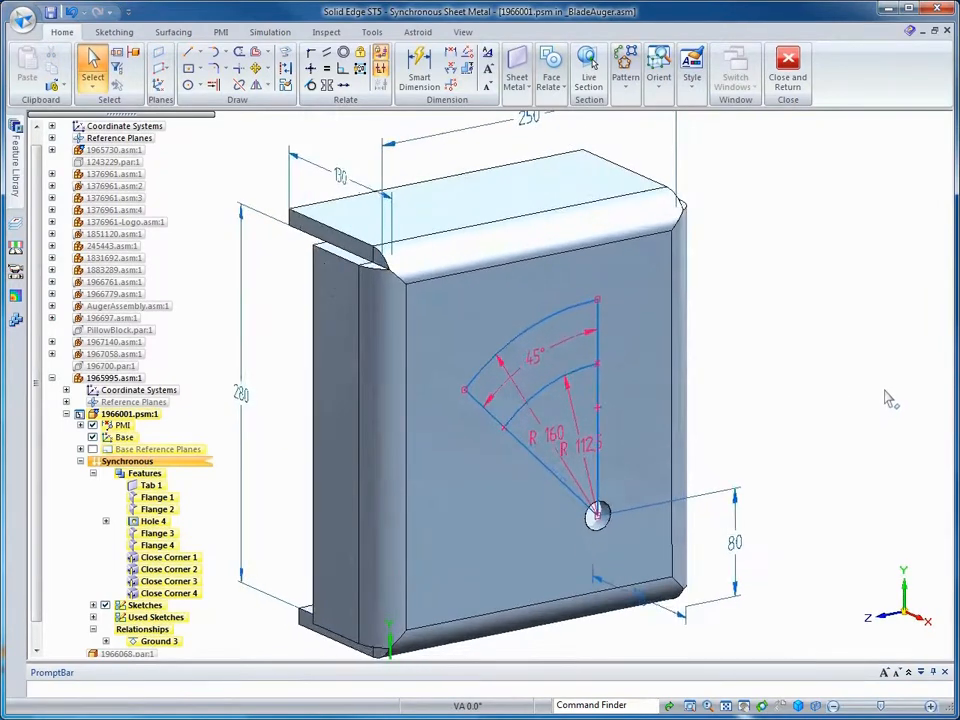
left_click(516, 78)
left_click(622, 153)
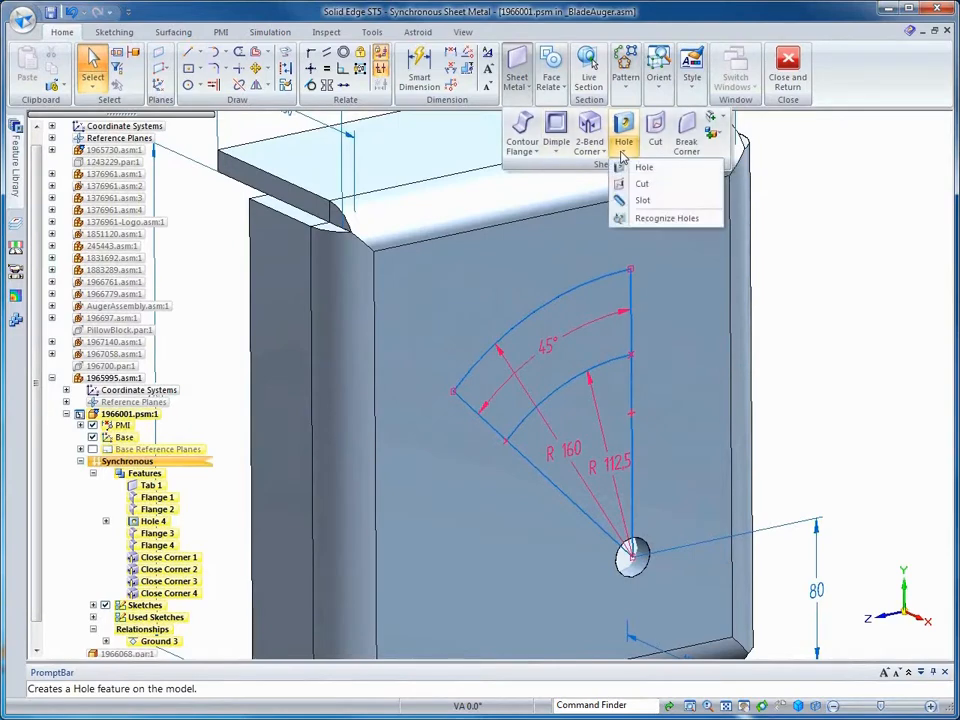
left_click(640, 198)
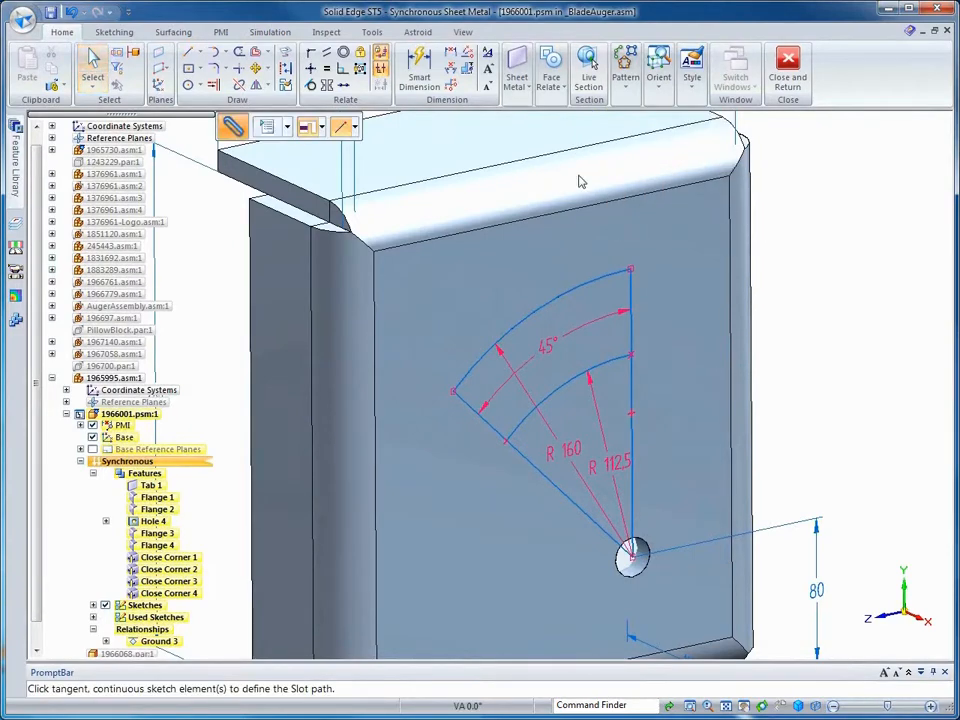
left_click(264, 127)
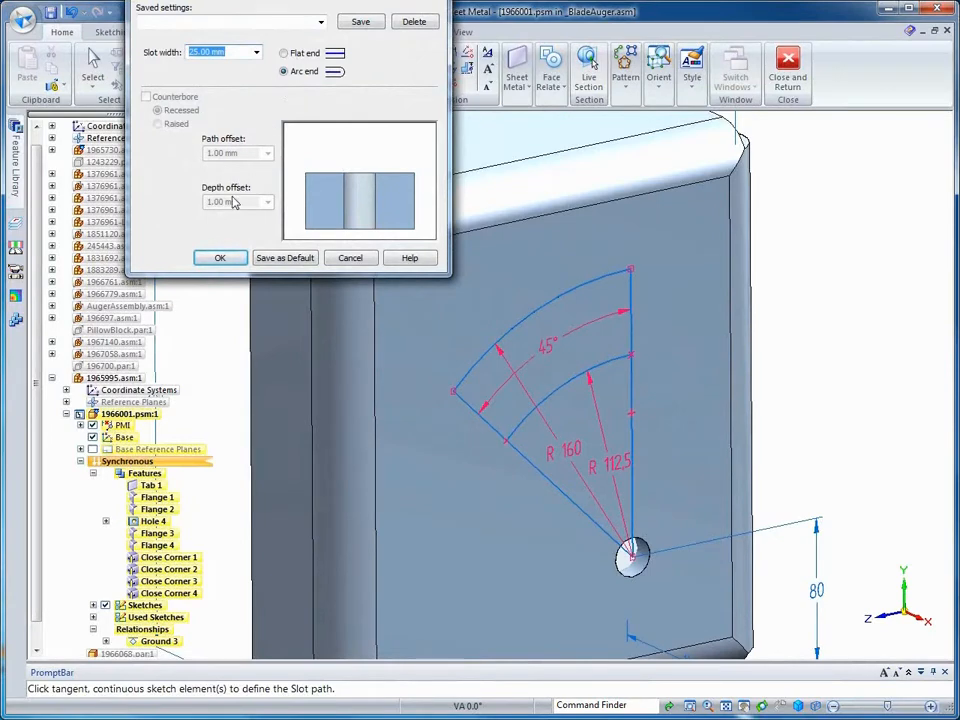
left_click(222, 257)
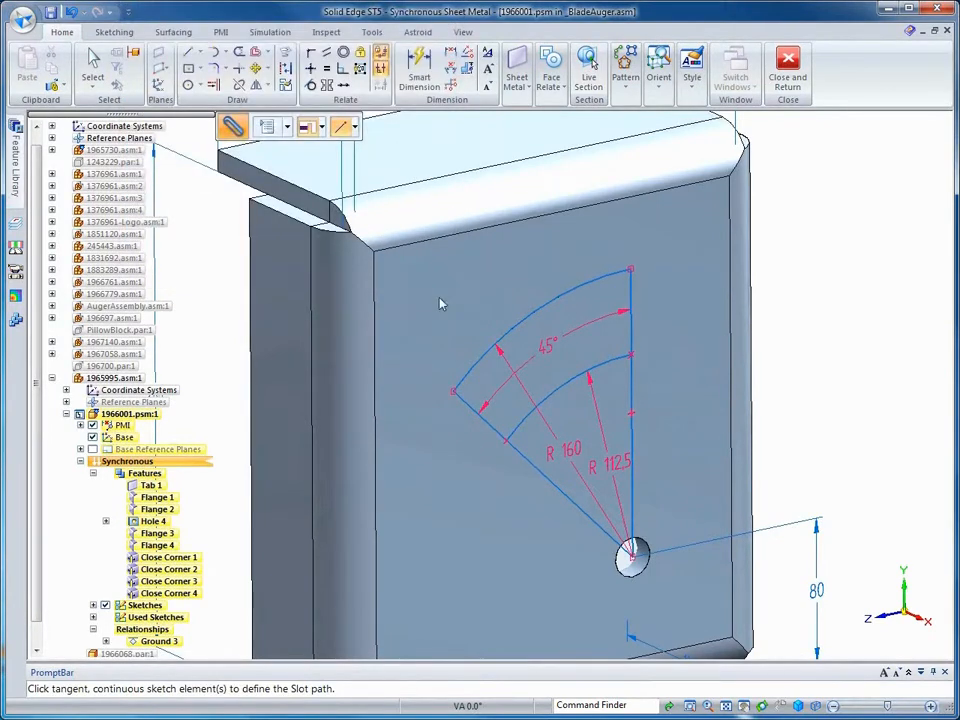
left_click(520, 322)
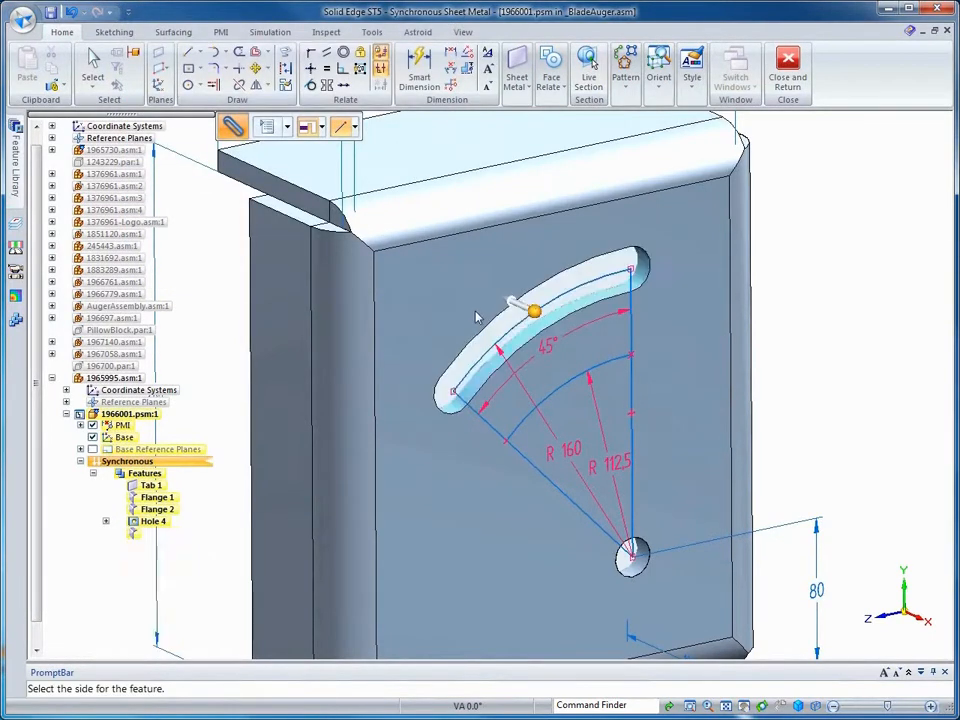
left_click(476, 317)
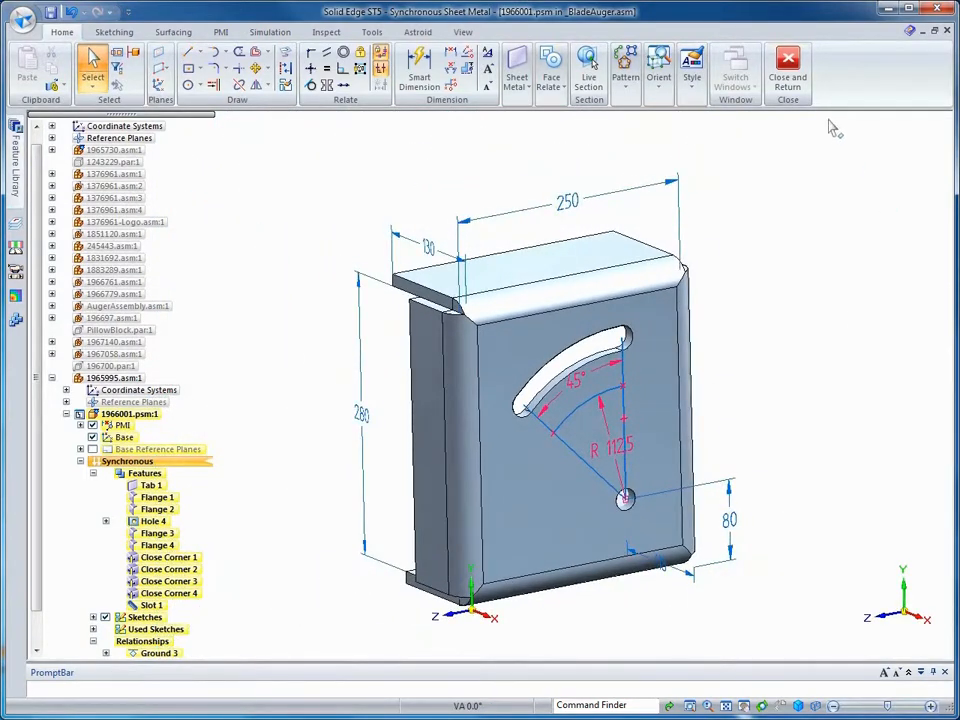
left_click(788, 72)
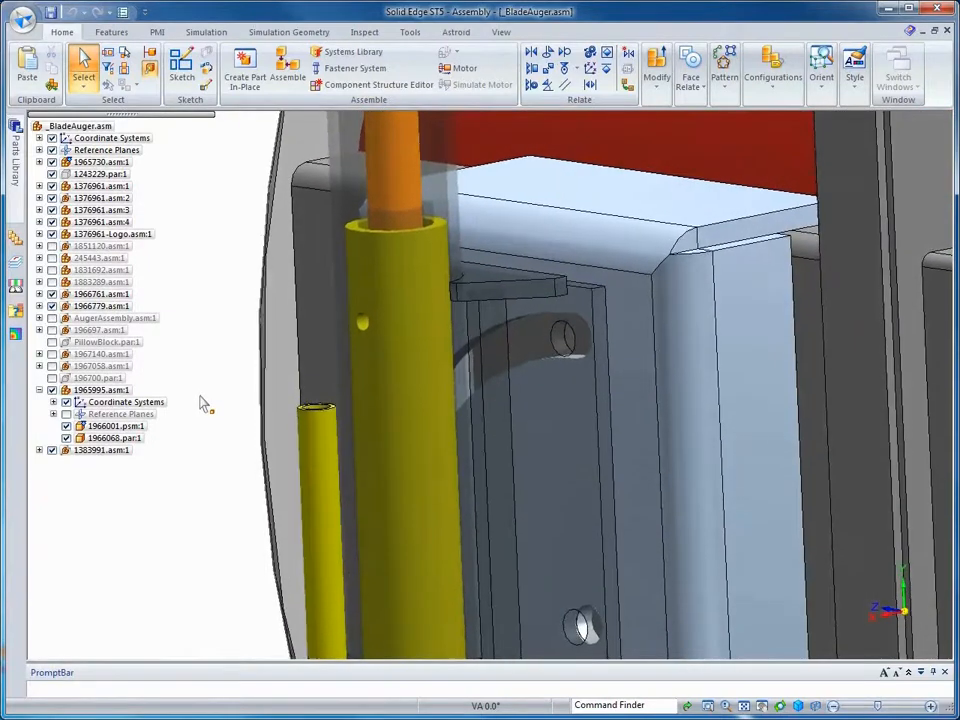
Add a Path relationship with the upper hole axis of the drag wheel's mounting plate as follower and the bracket slot's arc as path.
left_click(284, 72)
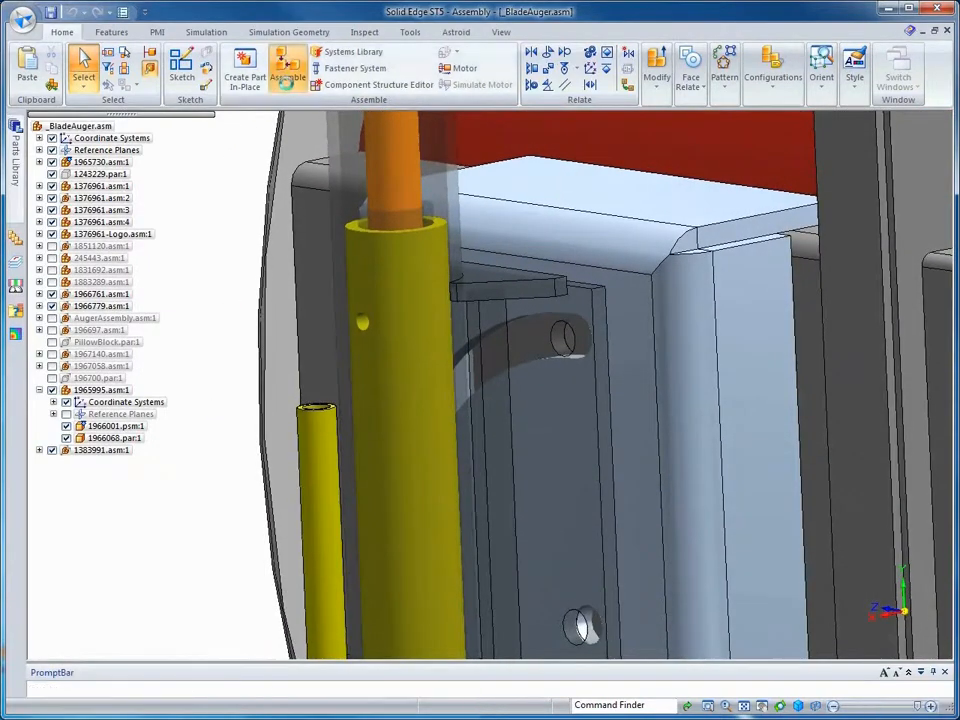
left_click(448, 127)
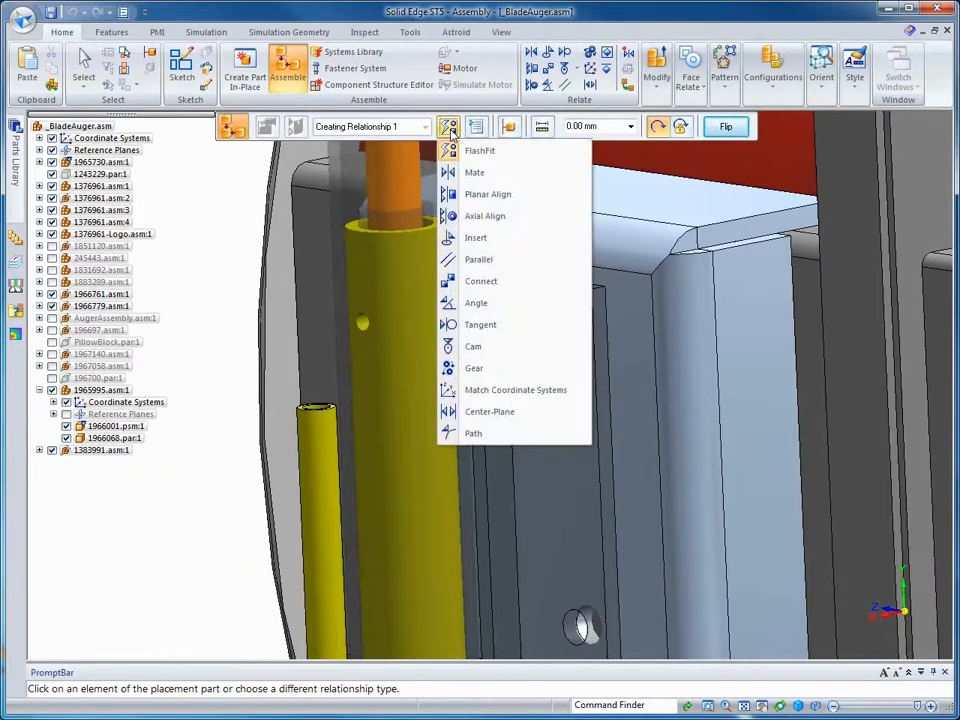
left_click(472, 436)
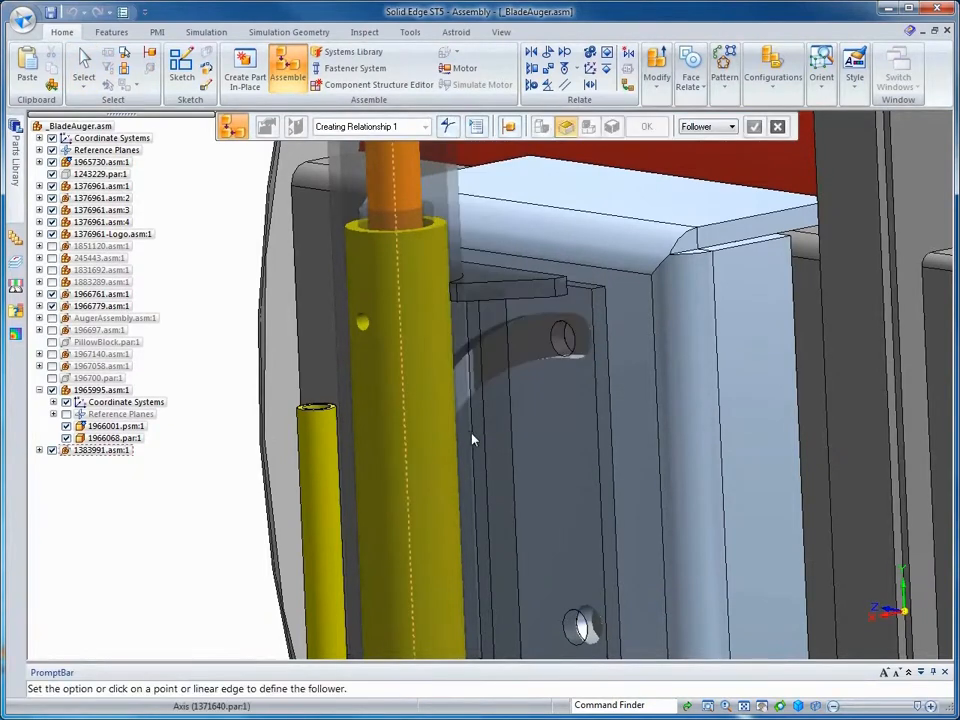
left_click(561, 337)
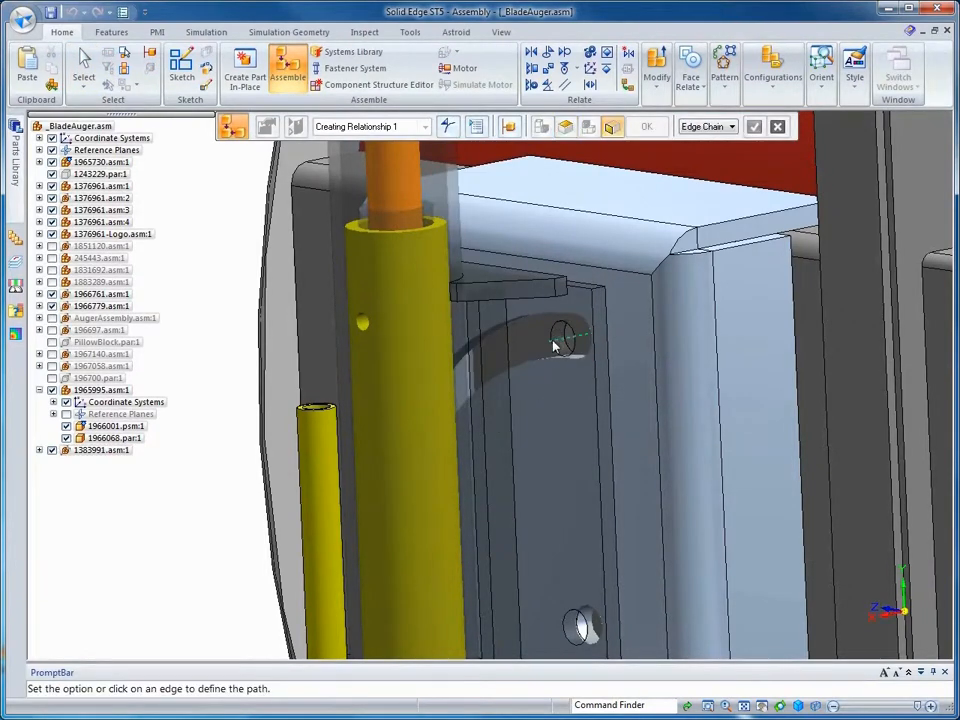
left_click(547, 364)
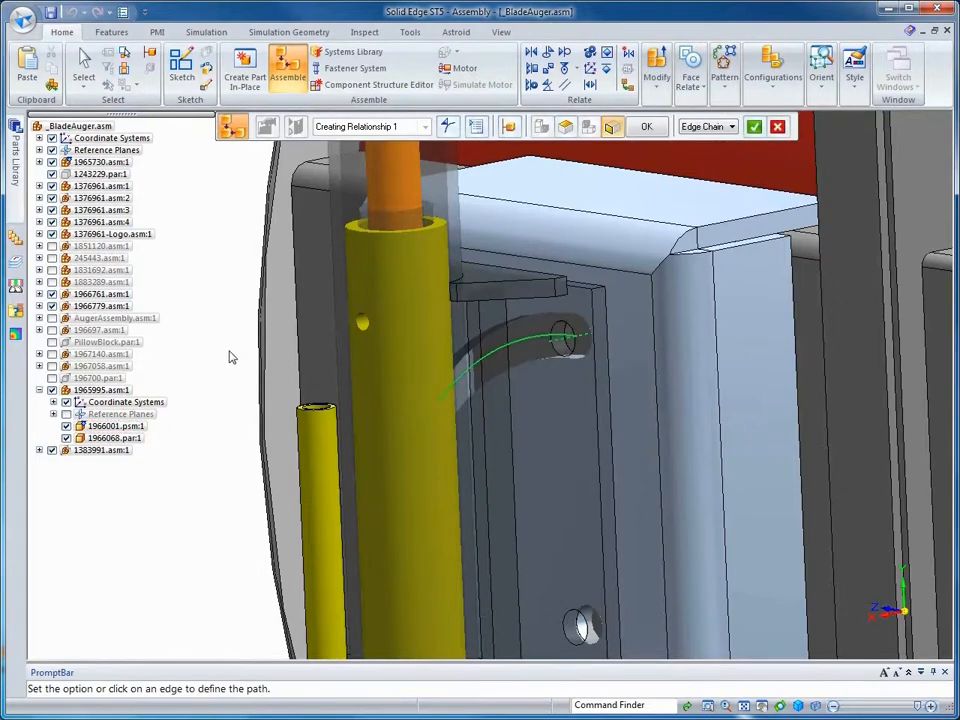
right_click(229, 357)
key("Escape")
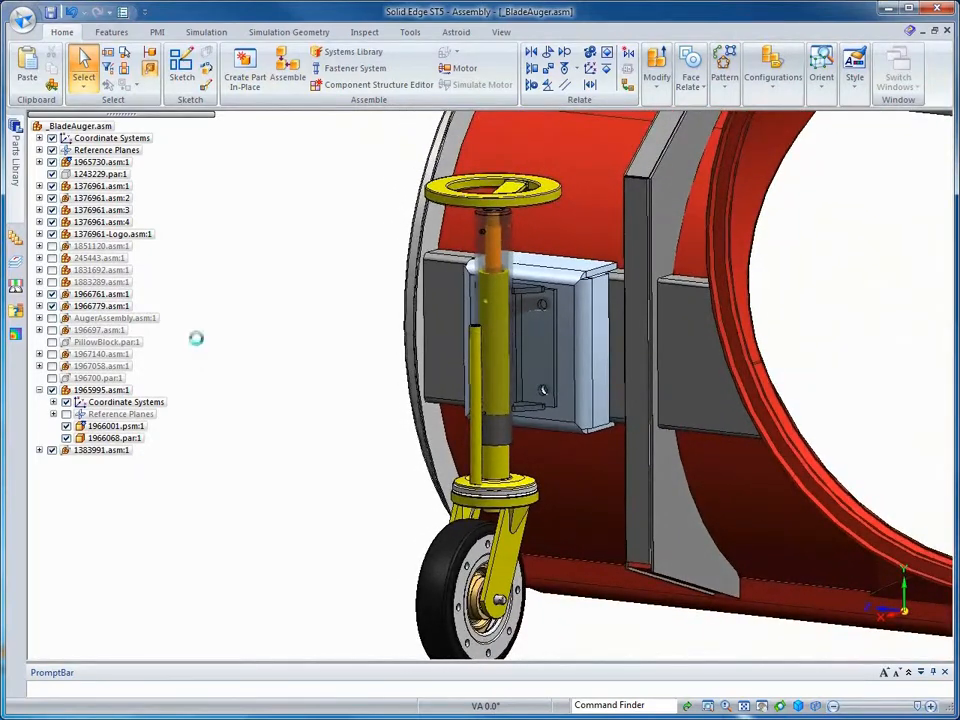
Swing the drag wheel along the bracket's curved slot to test its motion, and reset it to its original position.
right_click(196, 338)
left_click(237, 340)
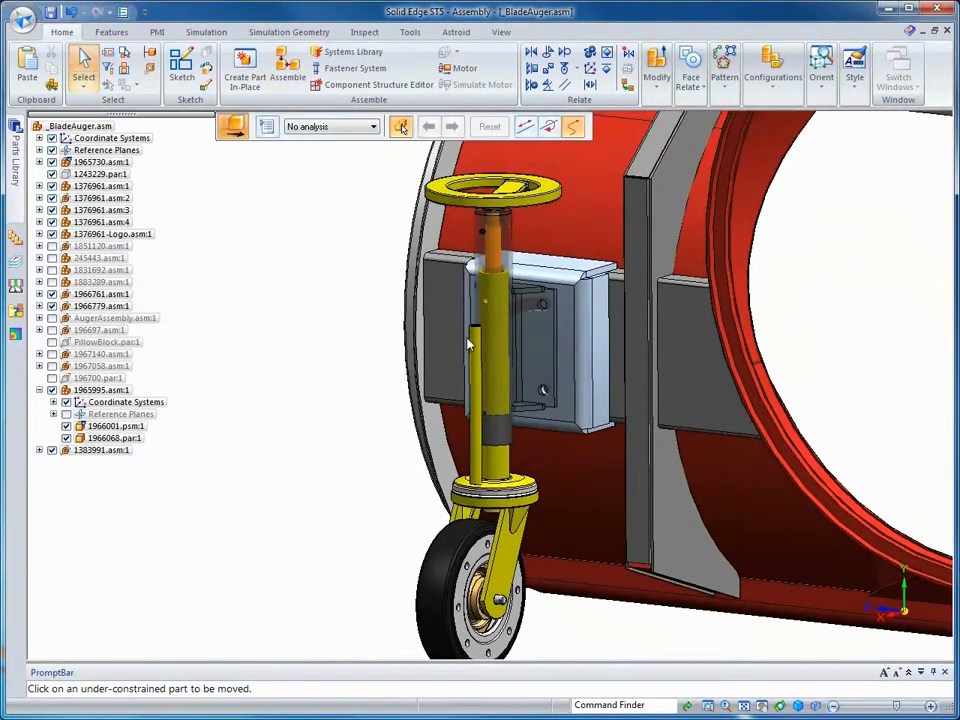
left_click_drag(538, 301, 381, 251)
mouse_move(441, 227)
left_mouse_down()
mouse_move(452, 232)
mouse_move(488, 213)
mouse_move(443, 221)
left_mouse_up()
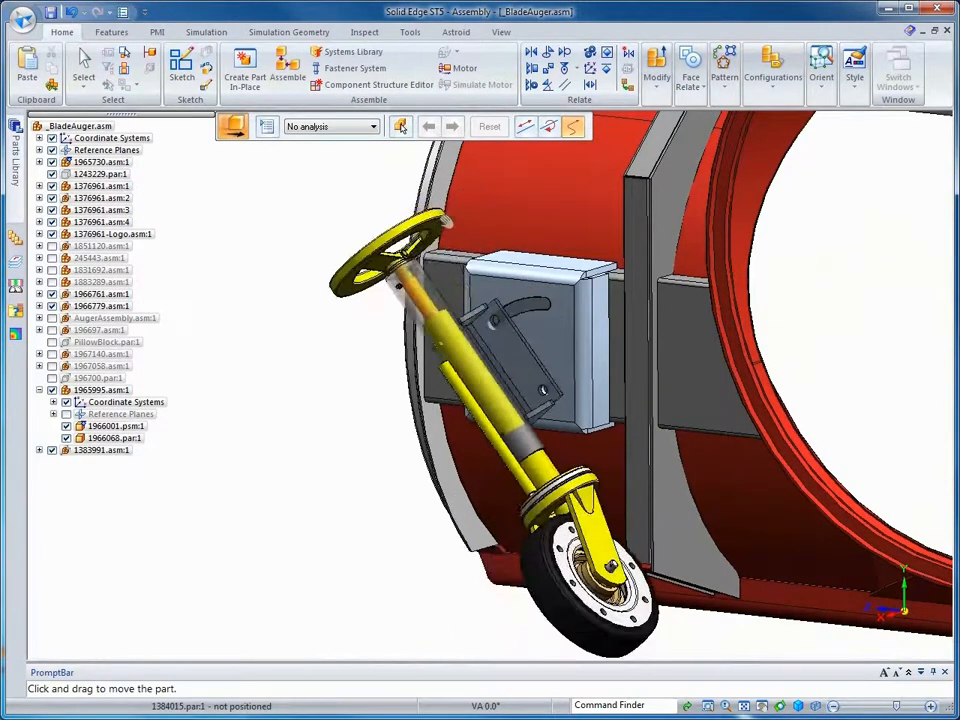
left_click(490, 129)
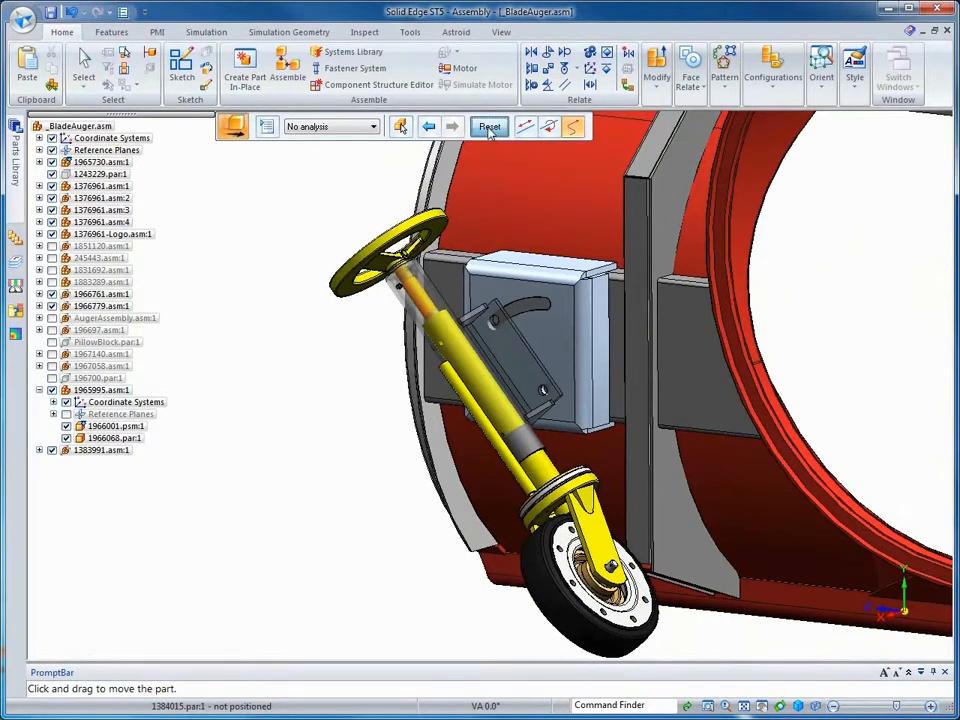
key("Escape")
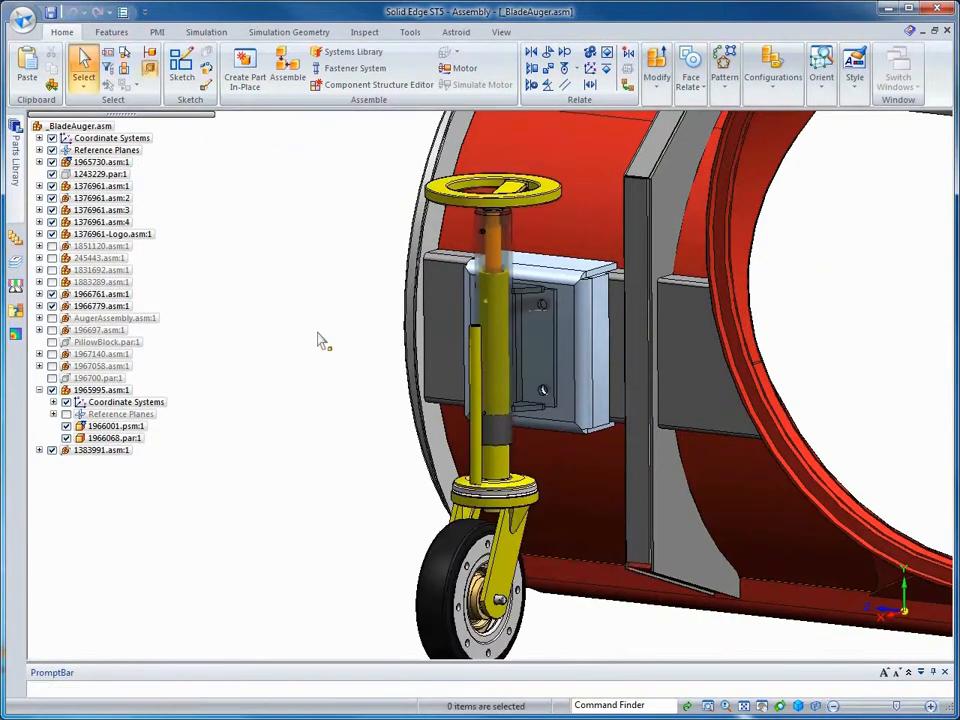
Show the bracket's sketches and include the R 112,5 arc in a hole profile that uses the Create Part features option.
right_click(575, 379)
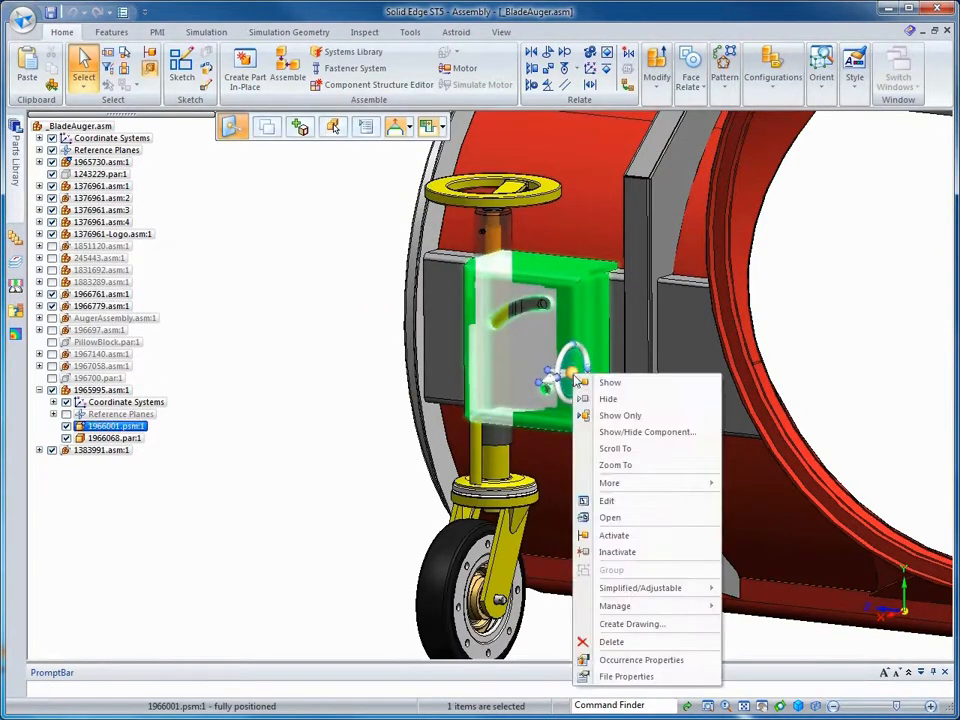
left_click(612, 431)
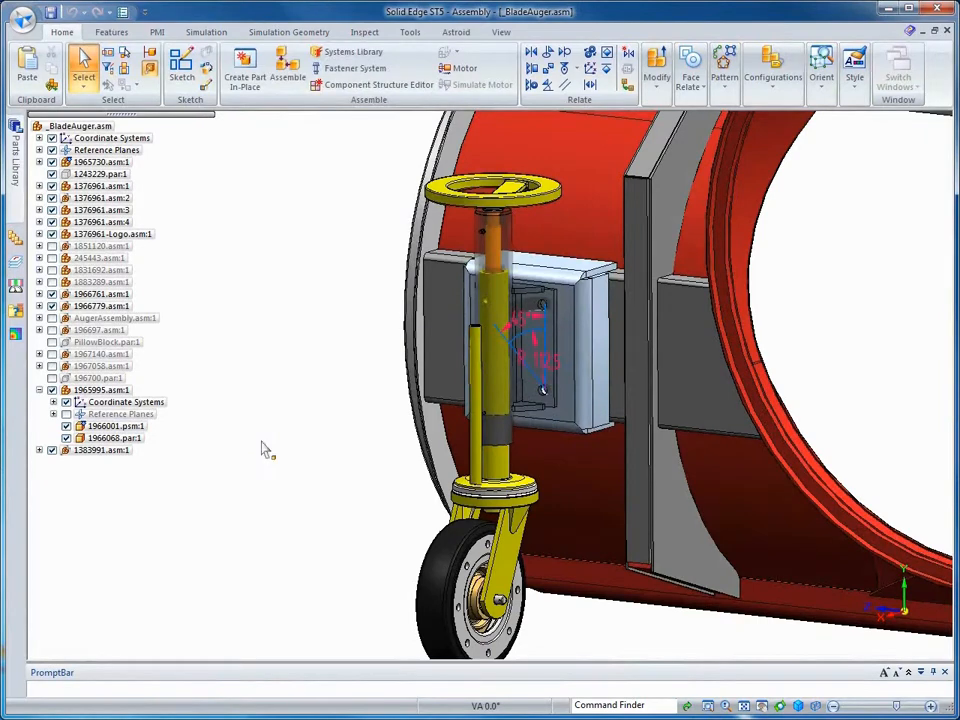
left_click(111, 32)
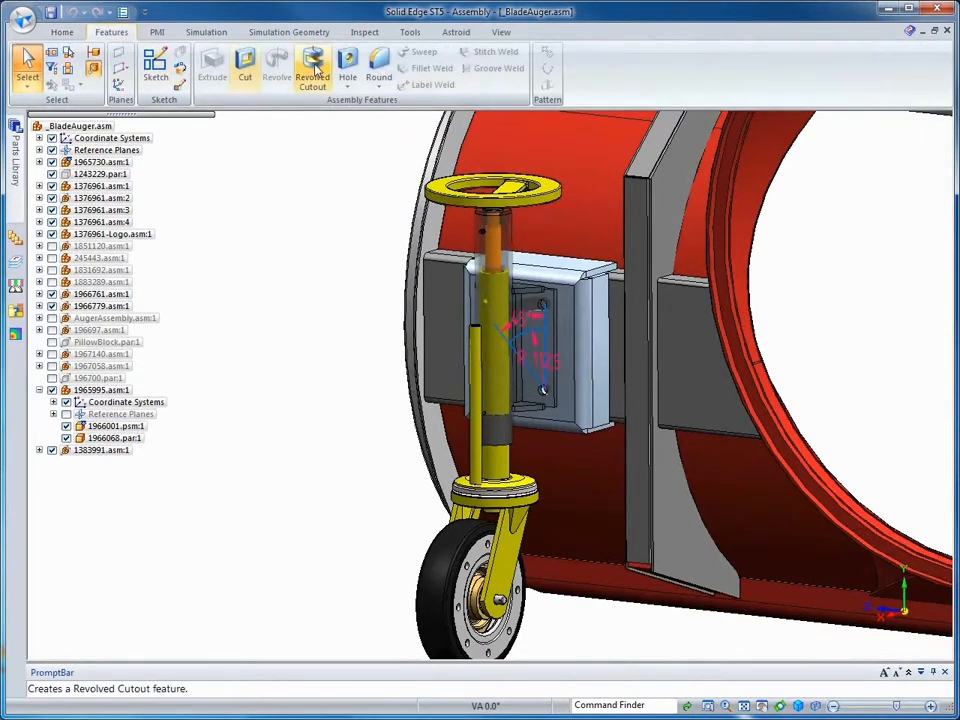
left_click(348, 70)
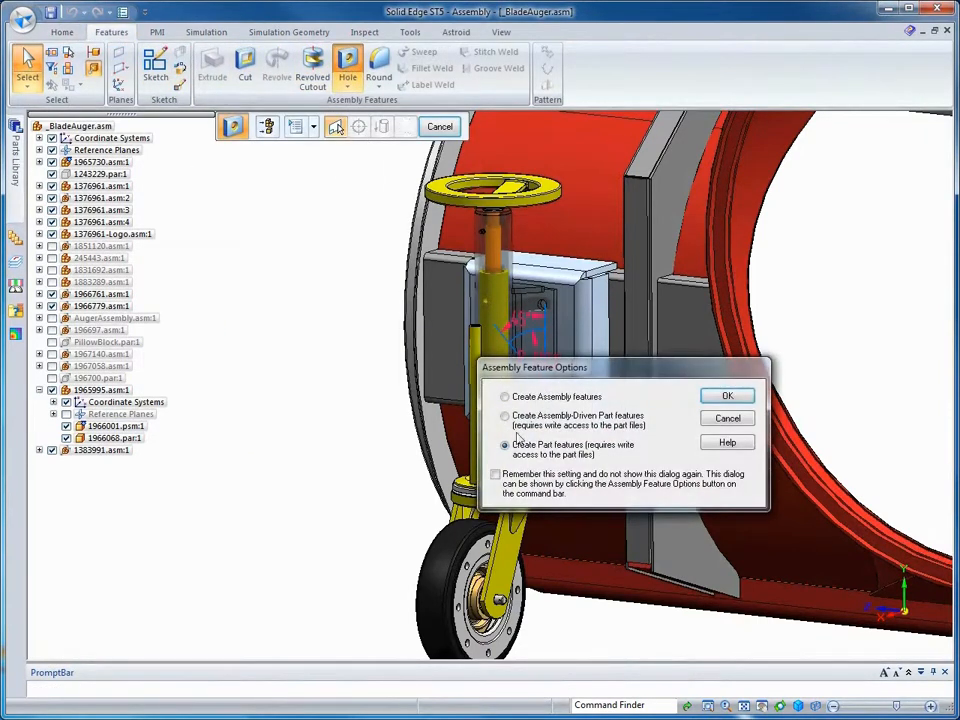
left_click(727, 398)
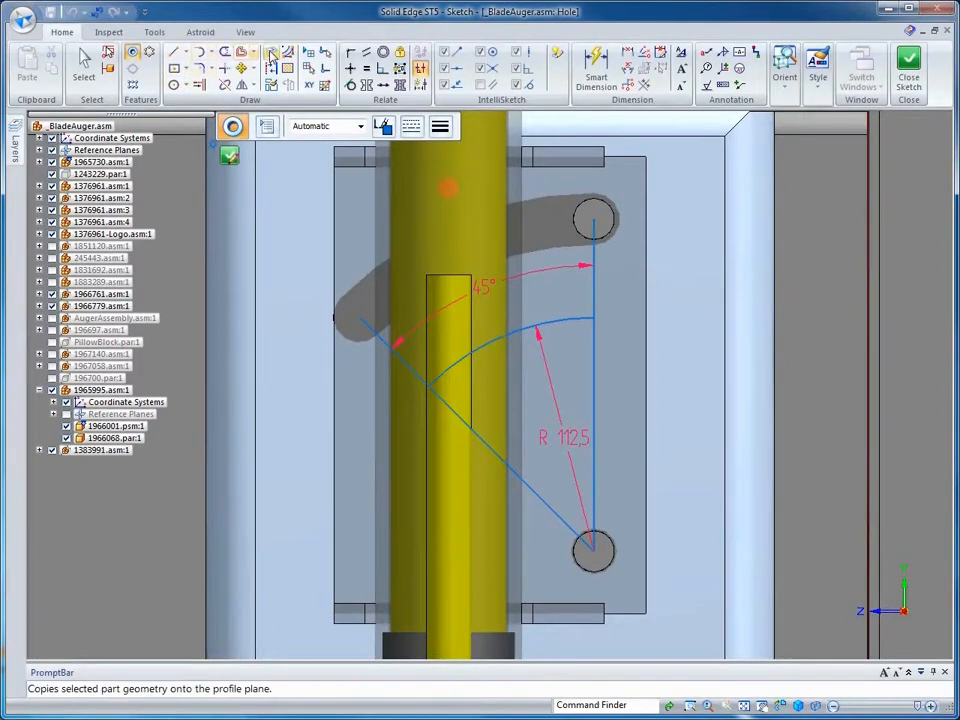
left_click(270, 57)
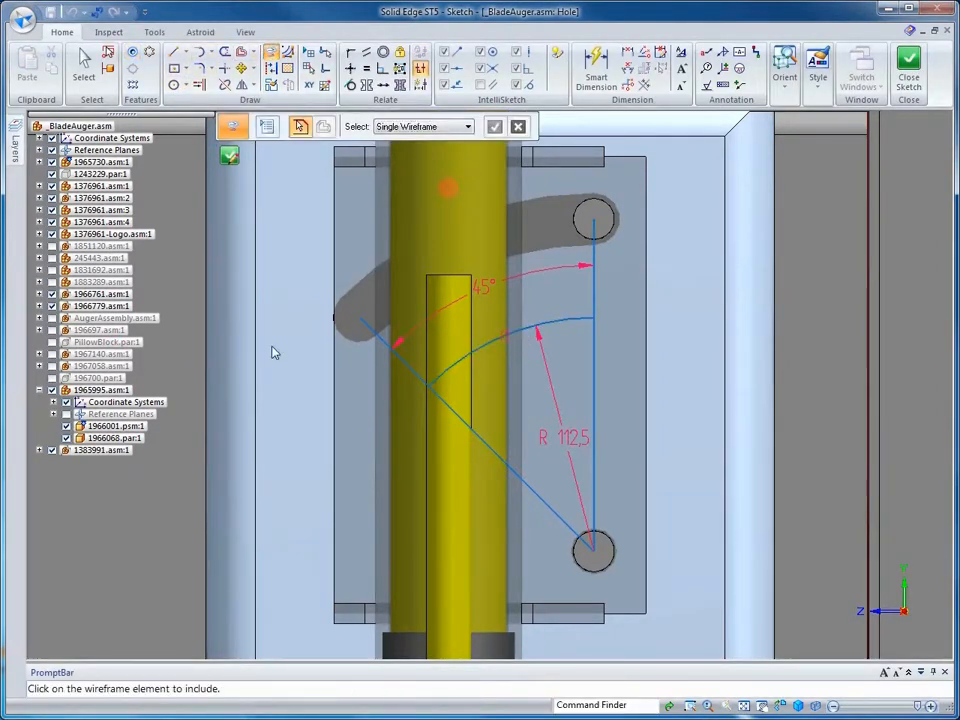
left_click(132, 53)
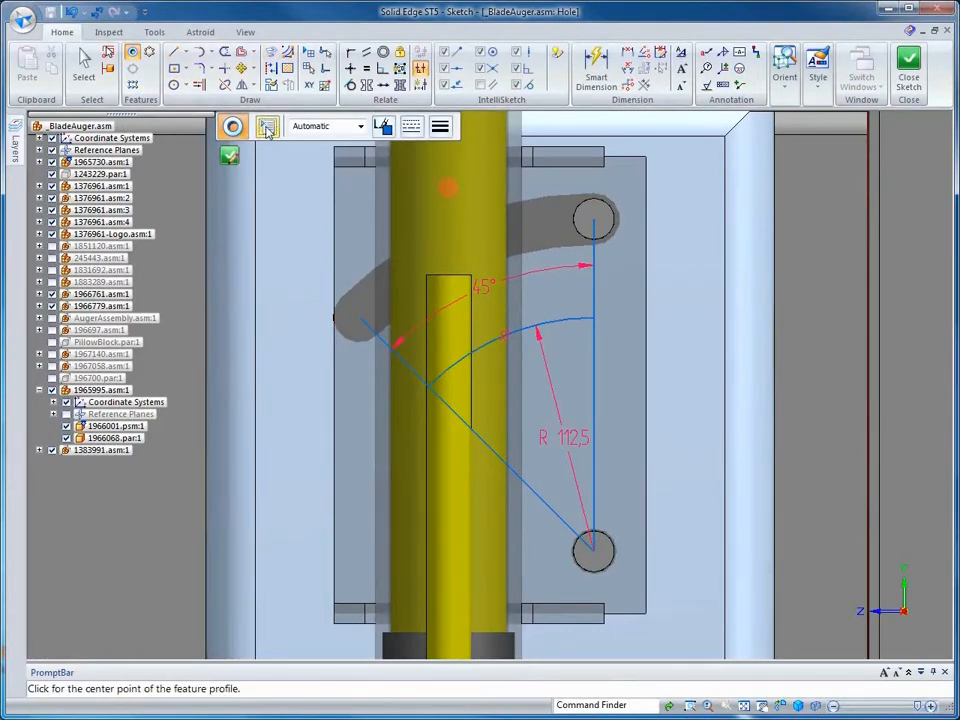
Place a simple hole at each end of the R 112,5 arc and close the hole profile.
left_click(267, 127)
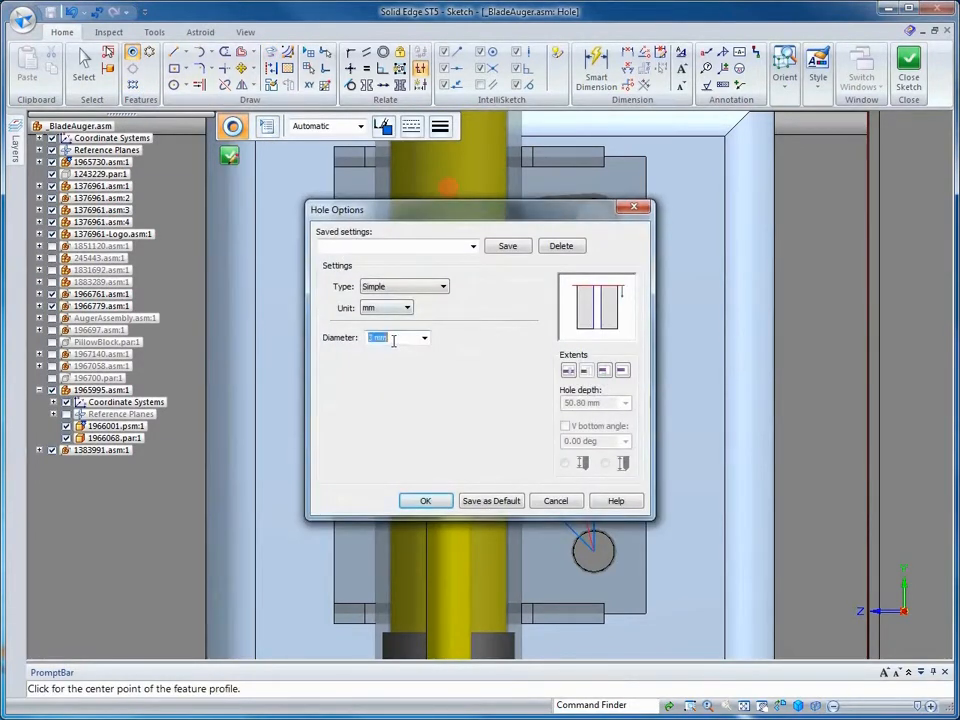
key("Return")
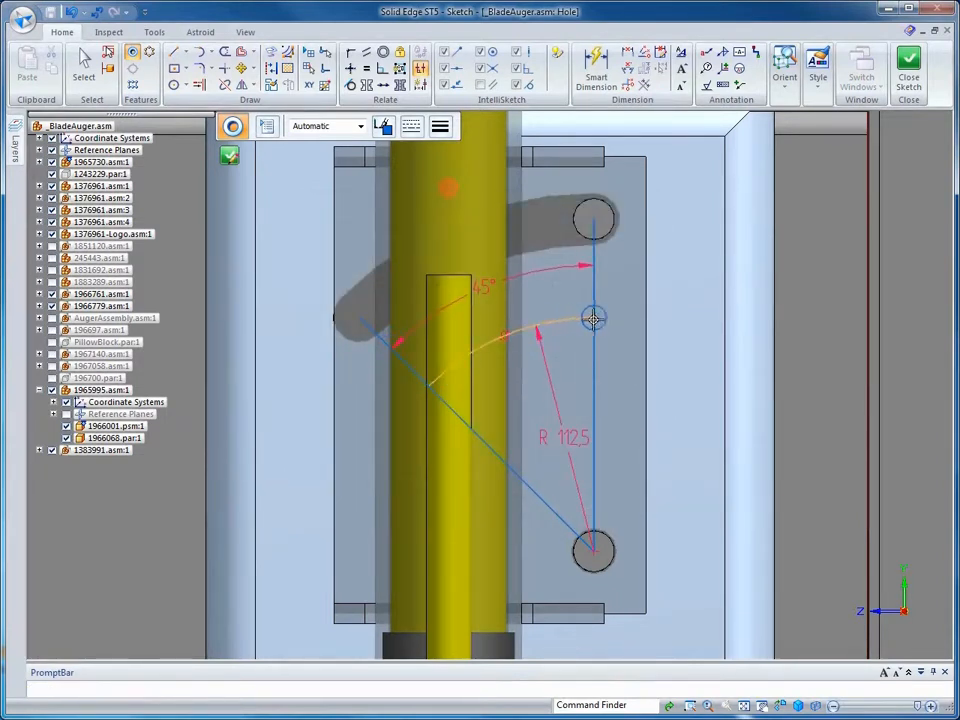
left_click(427, 385)
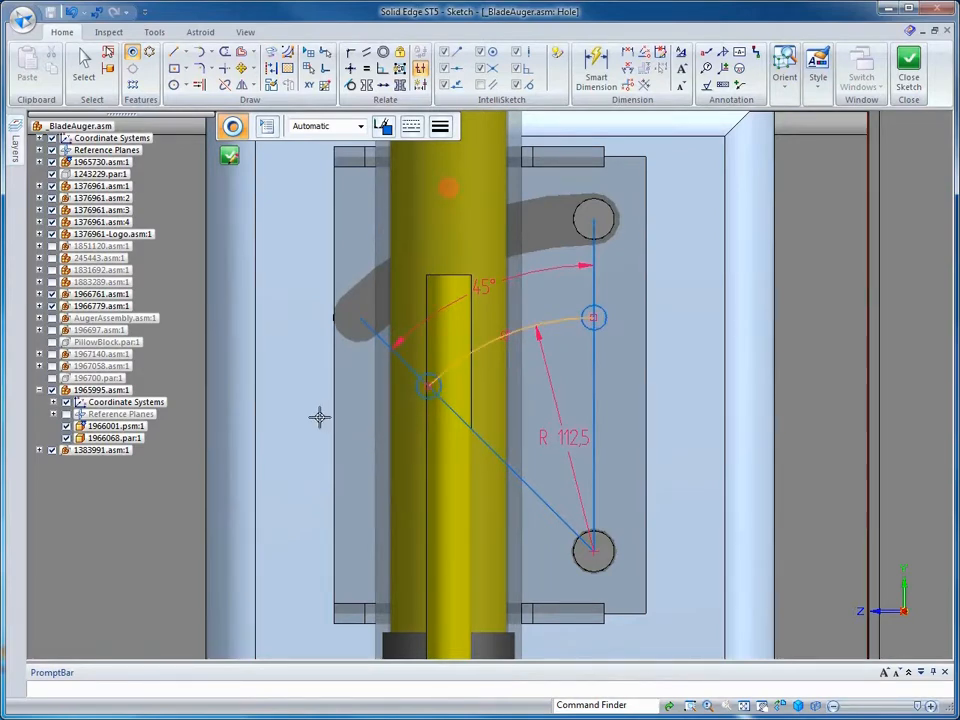
key("Escape")
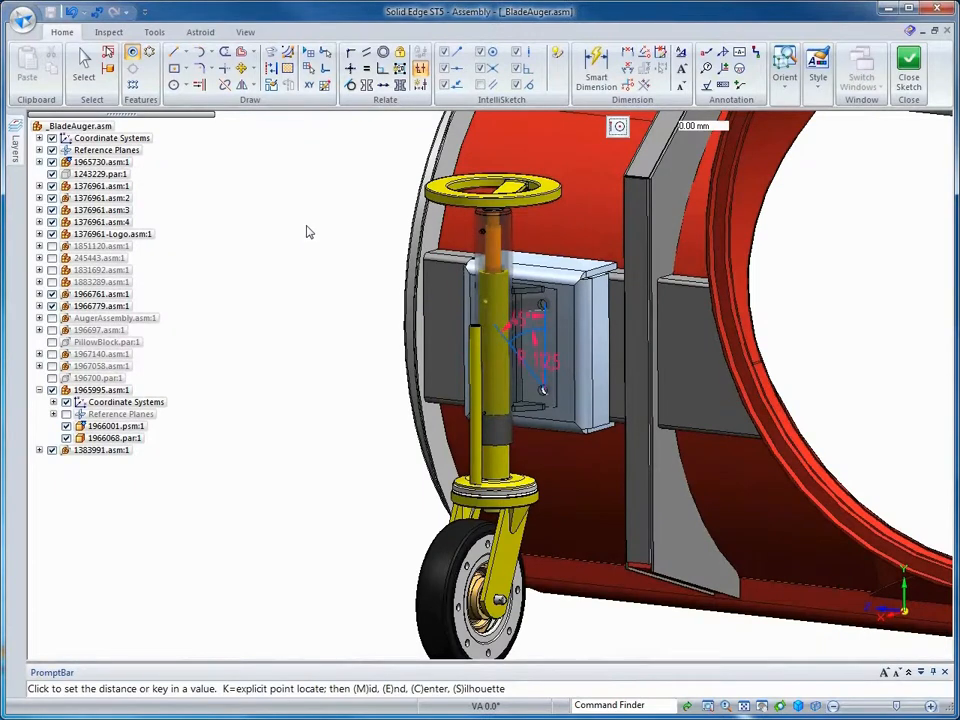
Set the hole direction, limit the cut to the bracket and the drag wheel's mounting plate, and finish the holes.
left_click(462, 177)
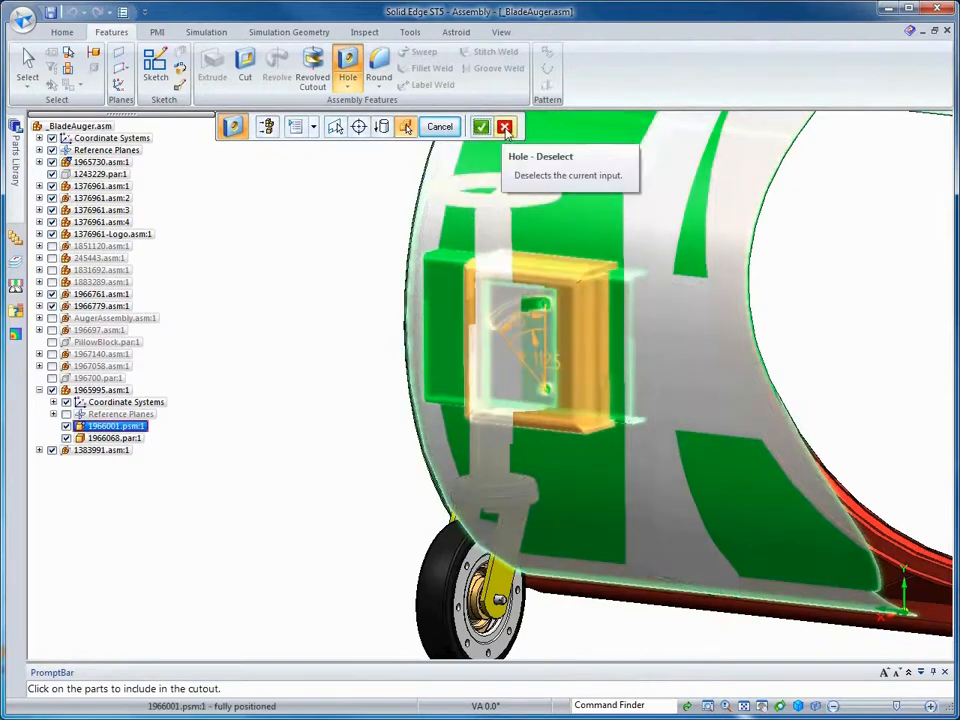
left_click(505, 128)
left_click(541, 391)
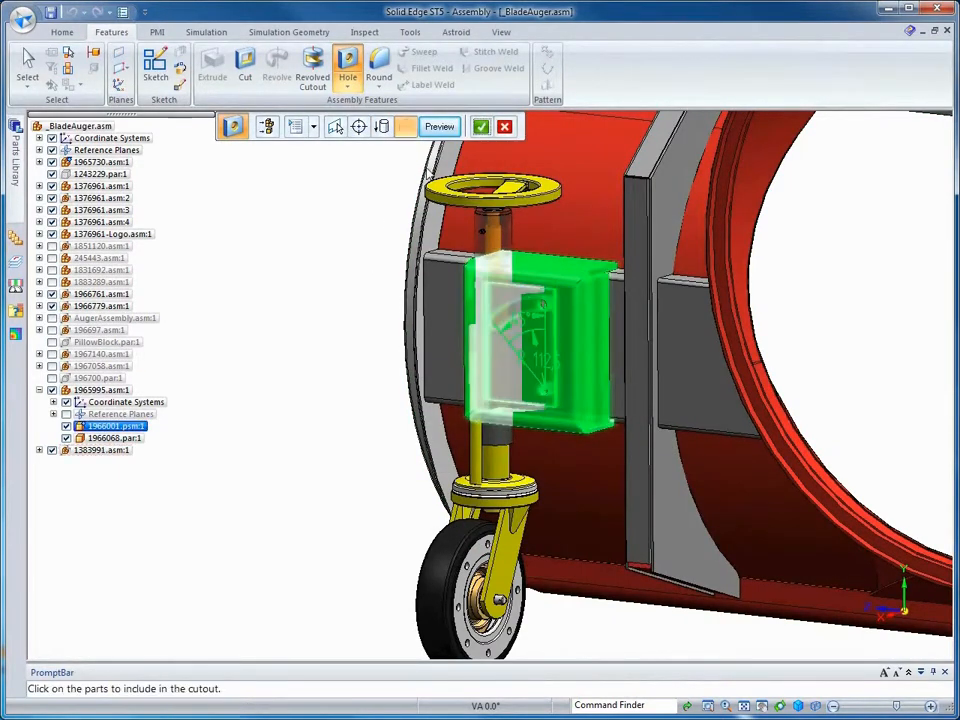
left_click(483, 130)
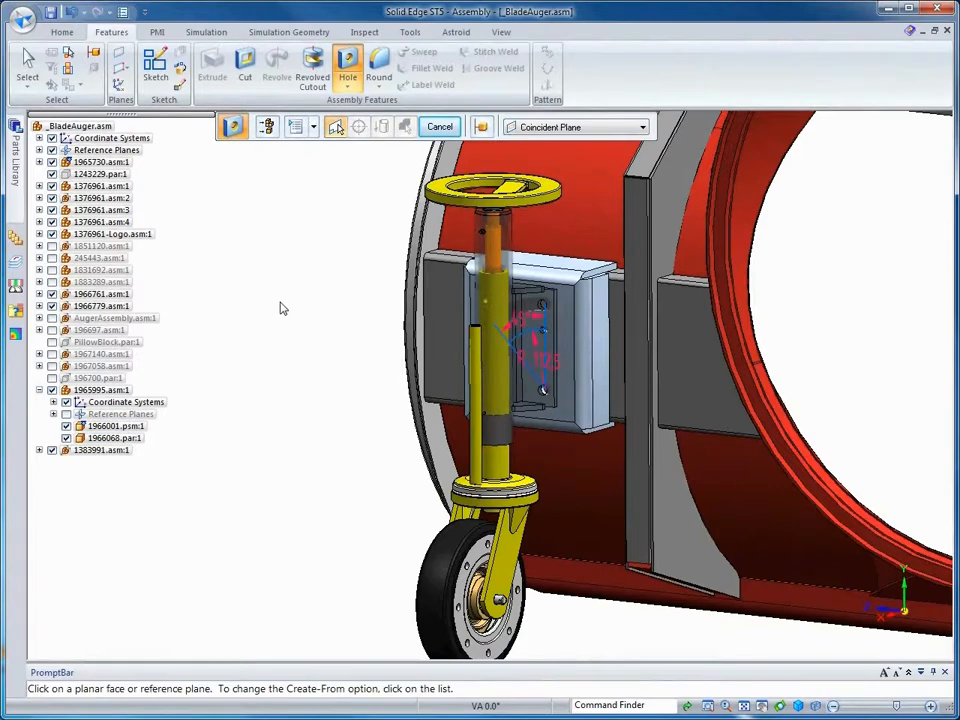
key("Escape")
Hide all sketches in the assembly.
right_click(281, 312)
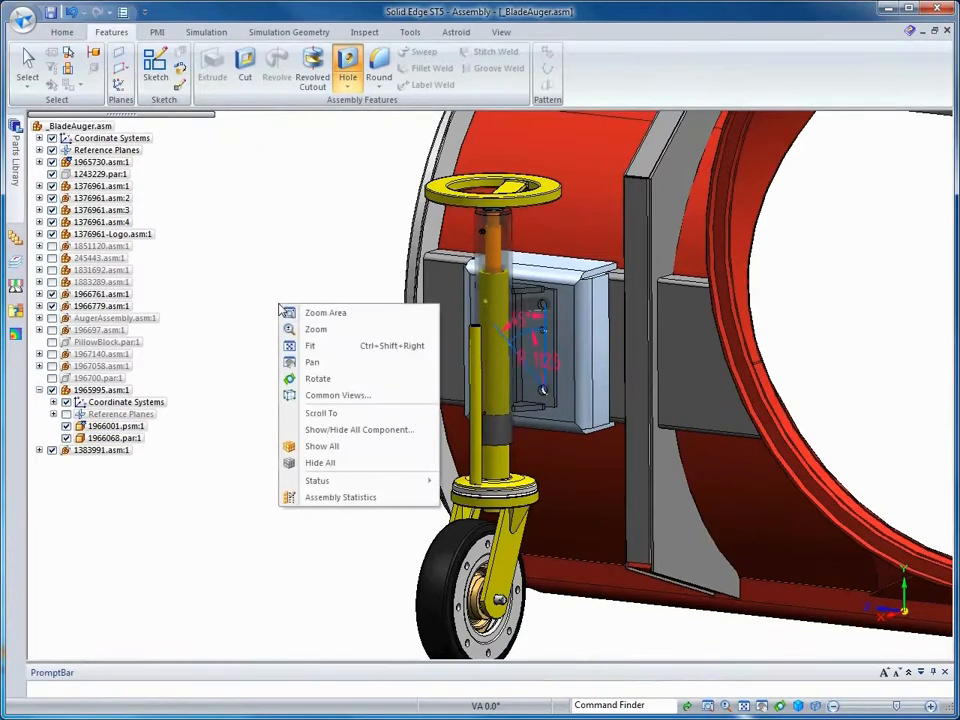
left_click(349, 435)
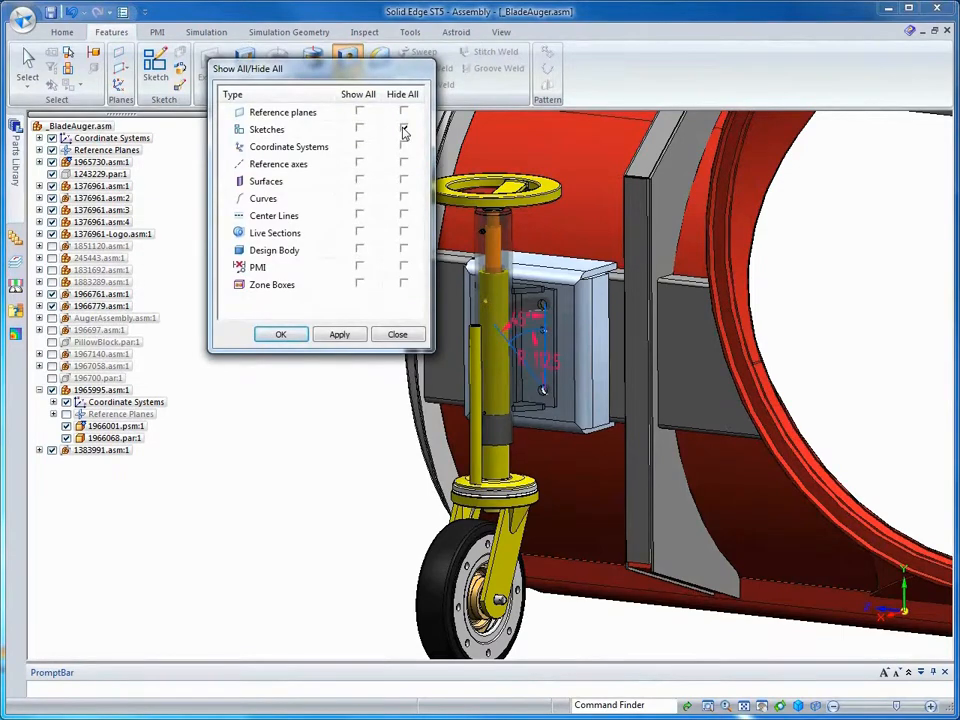
left_click(293, 336)
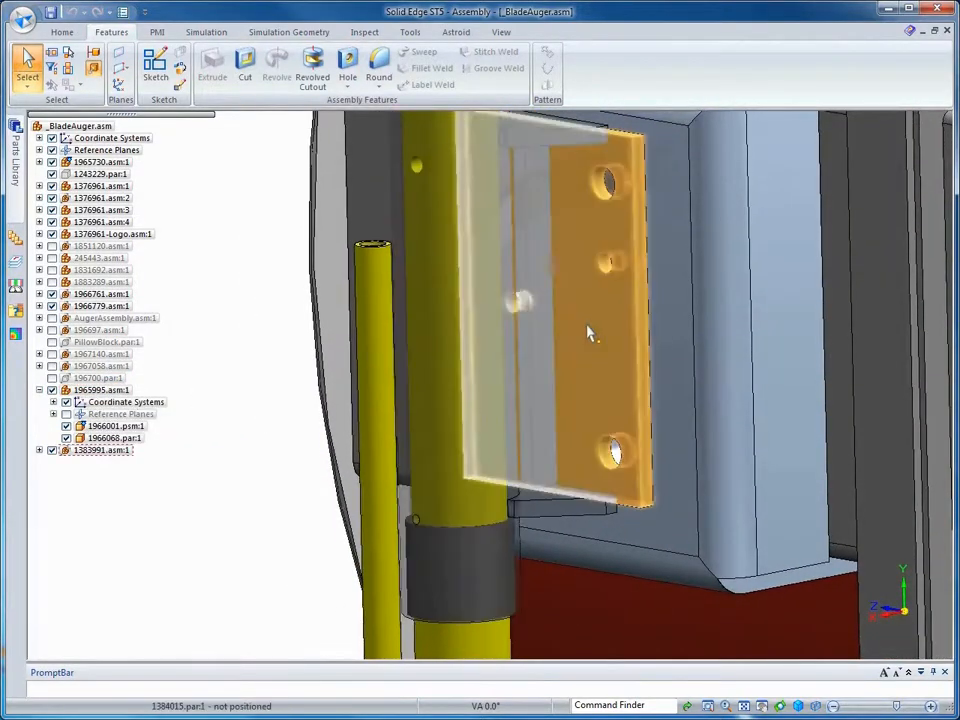
Open the drag wheel's mounting plate in place to examine its hole features, and return to the assembly.
right_click(588, 330)
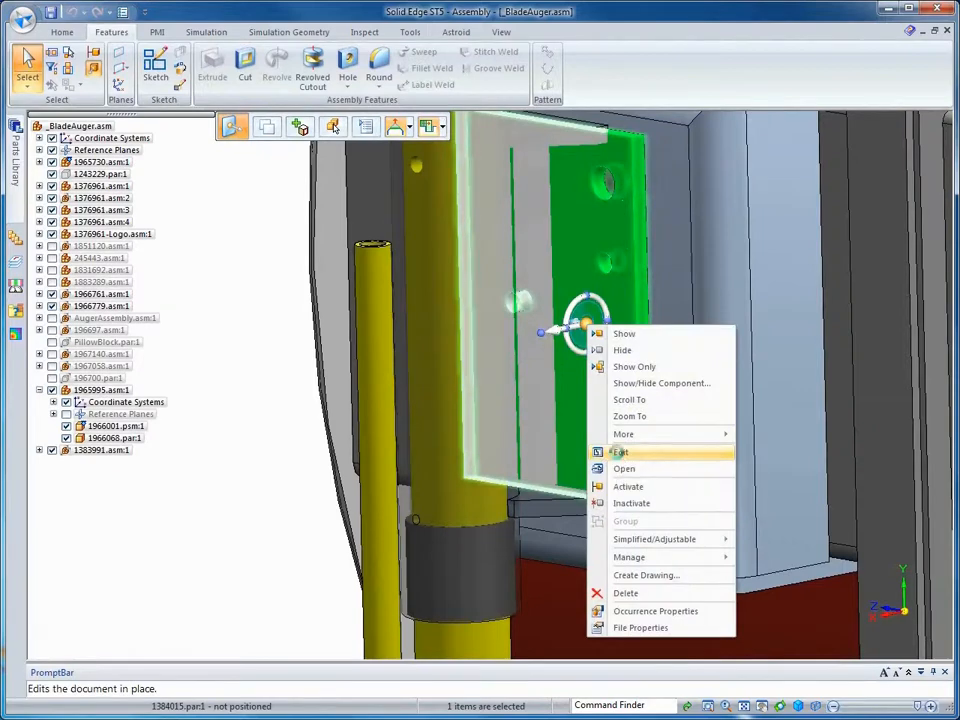
left_click(619, 452)
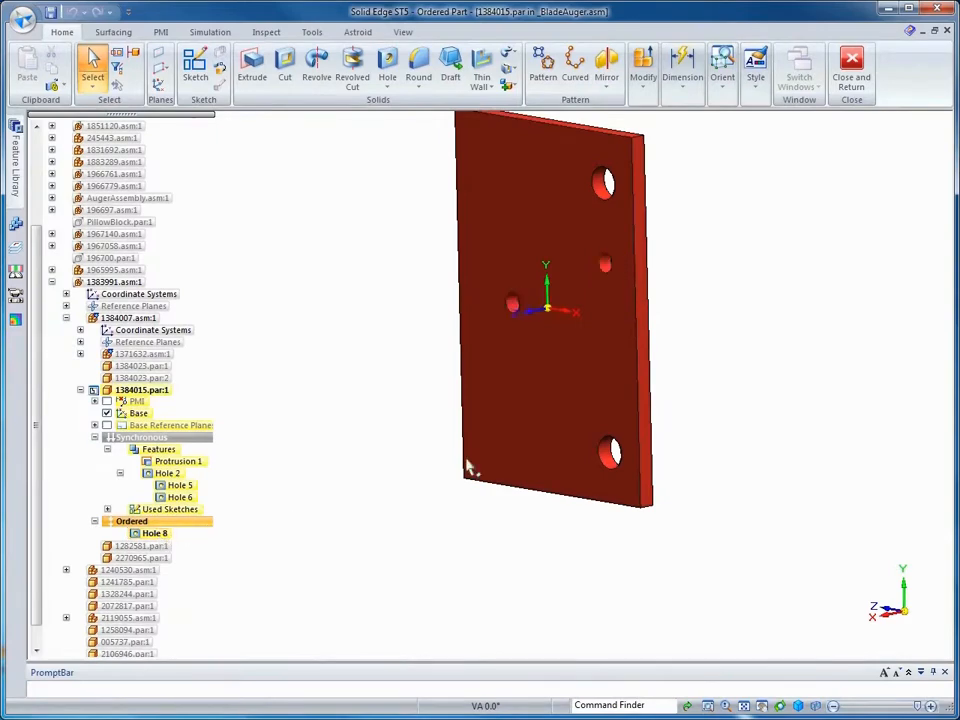
left_click(851, 70)
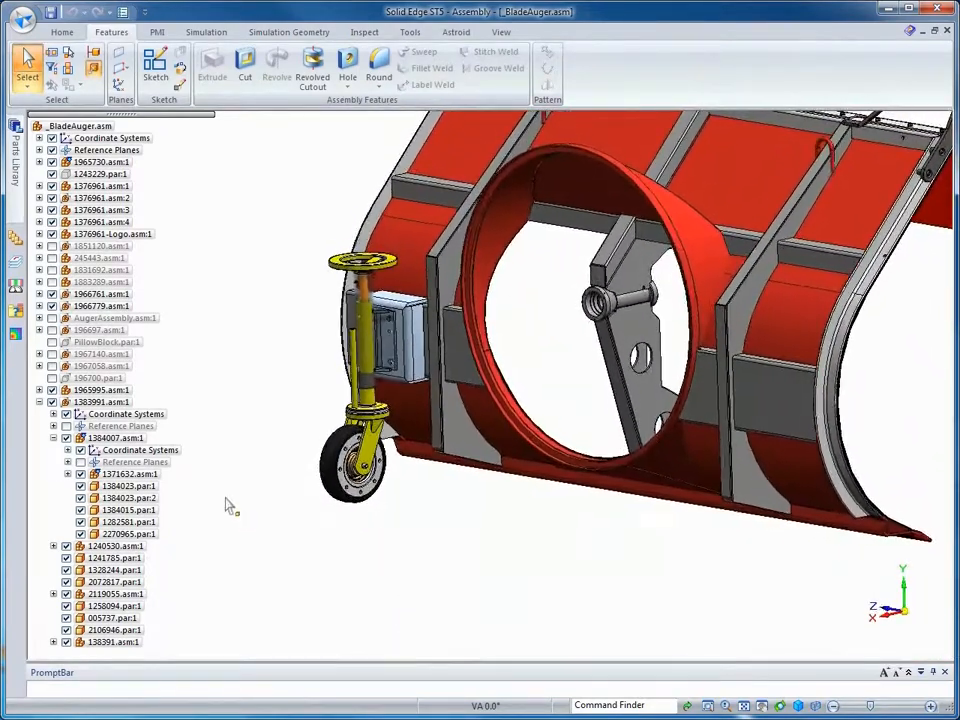
Show the assembly's Blower Center Plane.
left_click(39, 150)
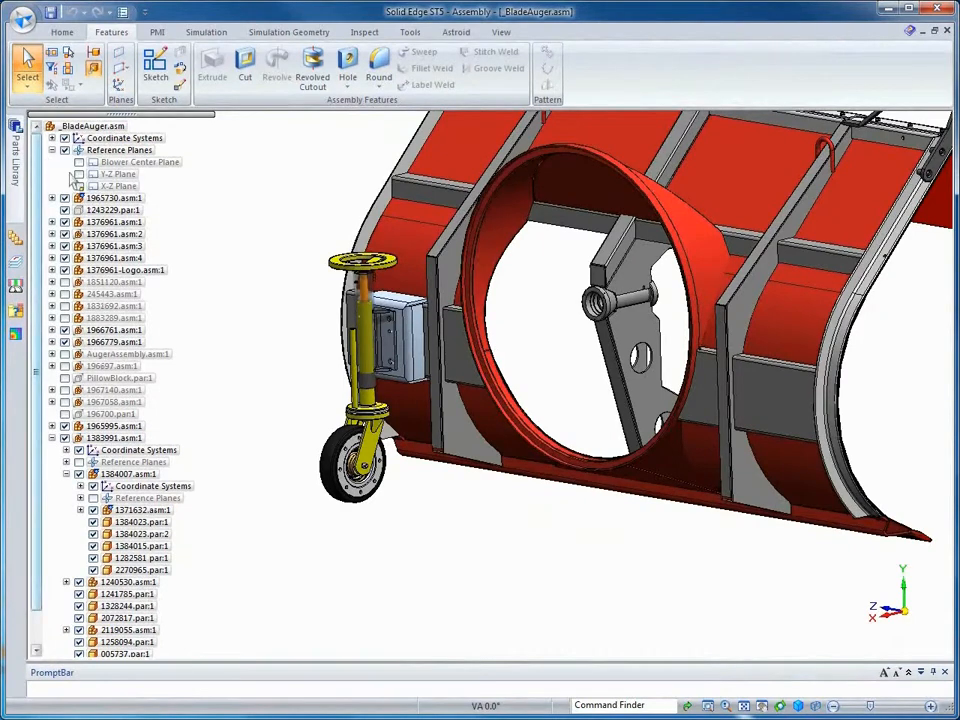
left_click(79, 163)
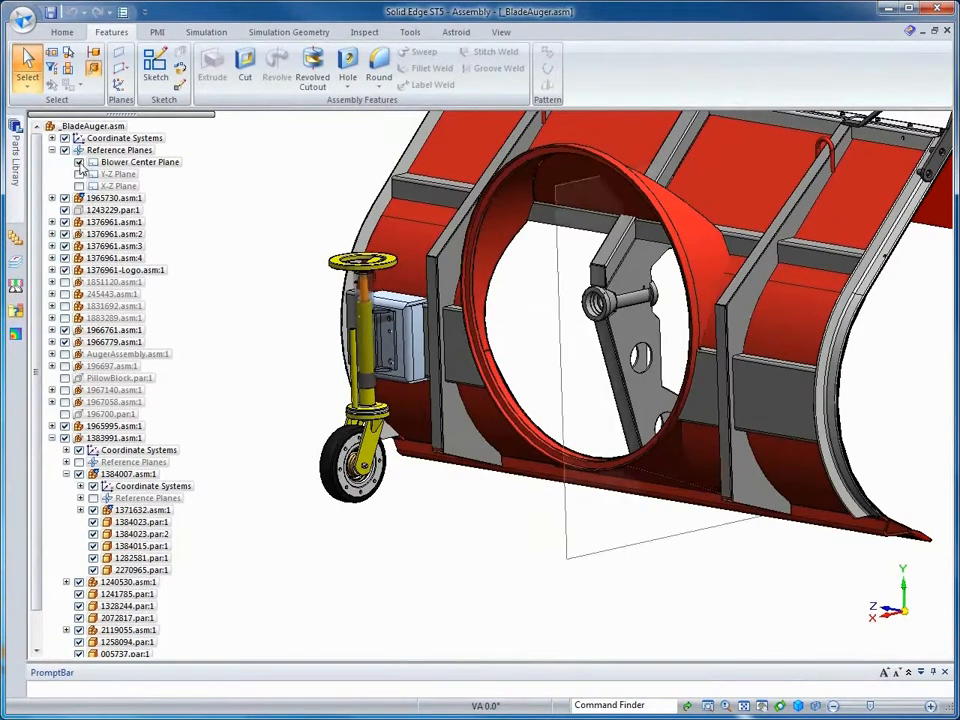
scroll(45, 450, "down", 1)
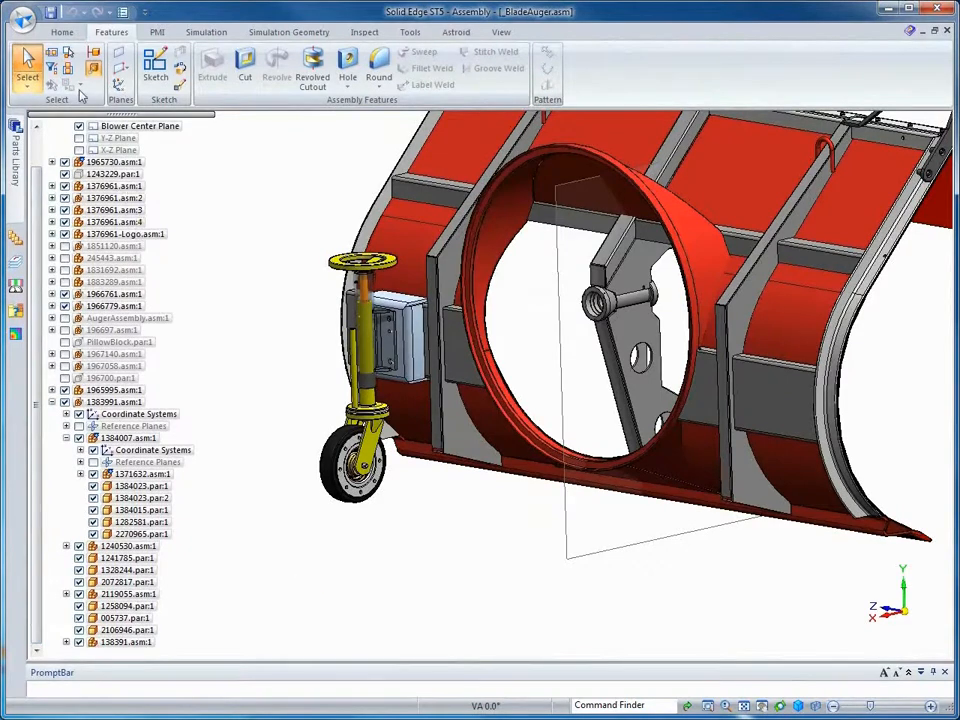
Mirror the bracket assembly 1965995.asm and the drag wheel assembly 1383991.asm about the Blower Center Plane.
left_click(61, 33)
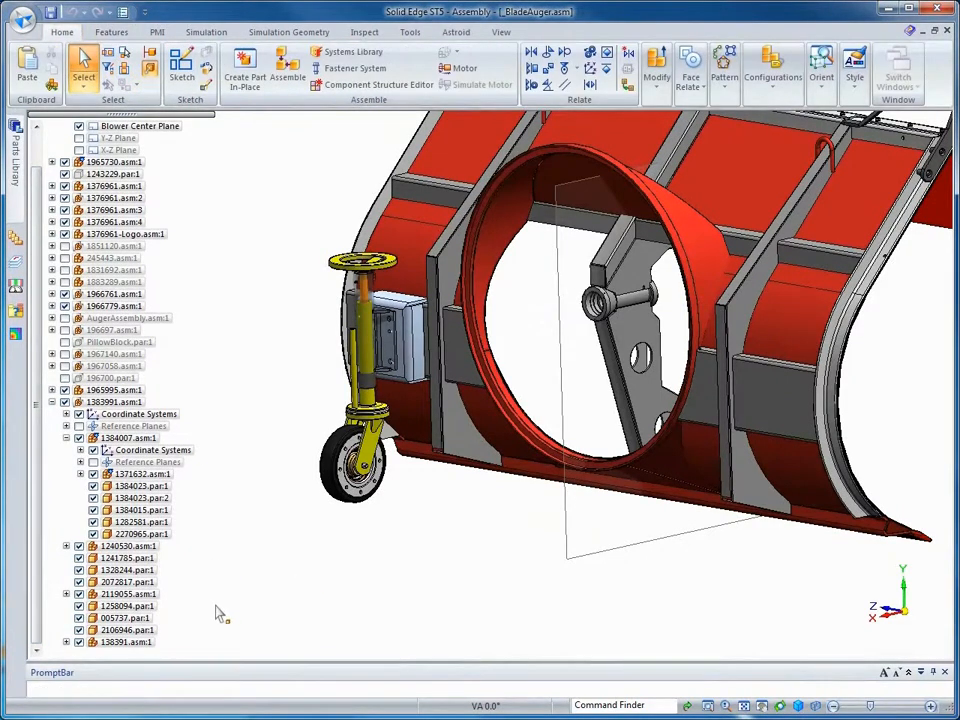
left_click(52, 402)
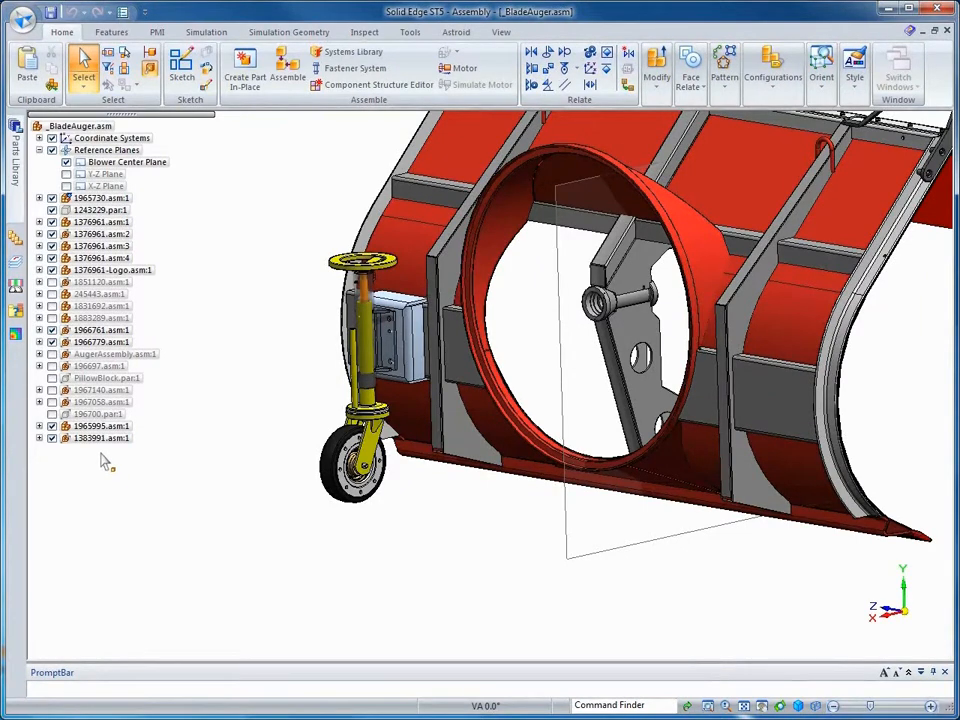
left_click(97, 438)
left_click(97, 426, "ctrl")
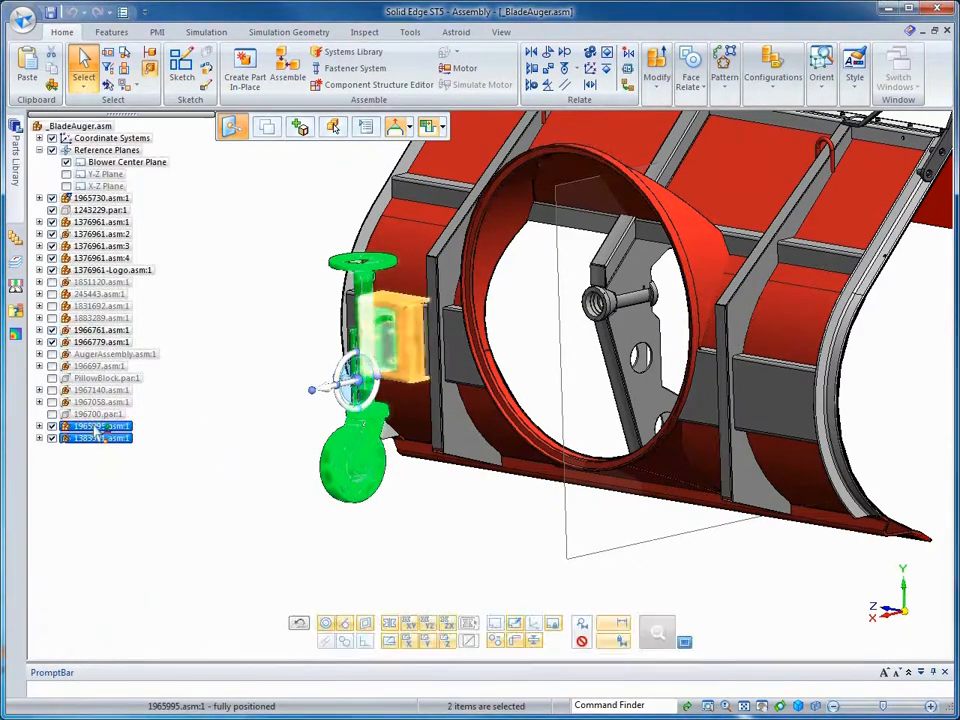
left_click(724, 87)
left_click(724, 160)
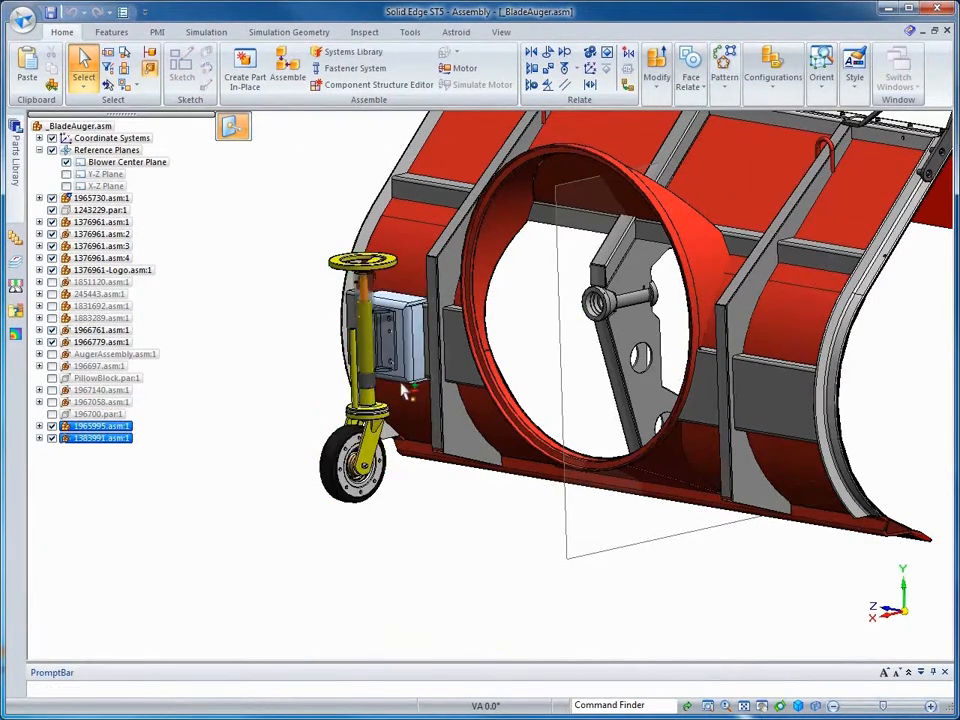
right_click(276, 407)
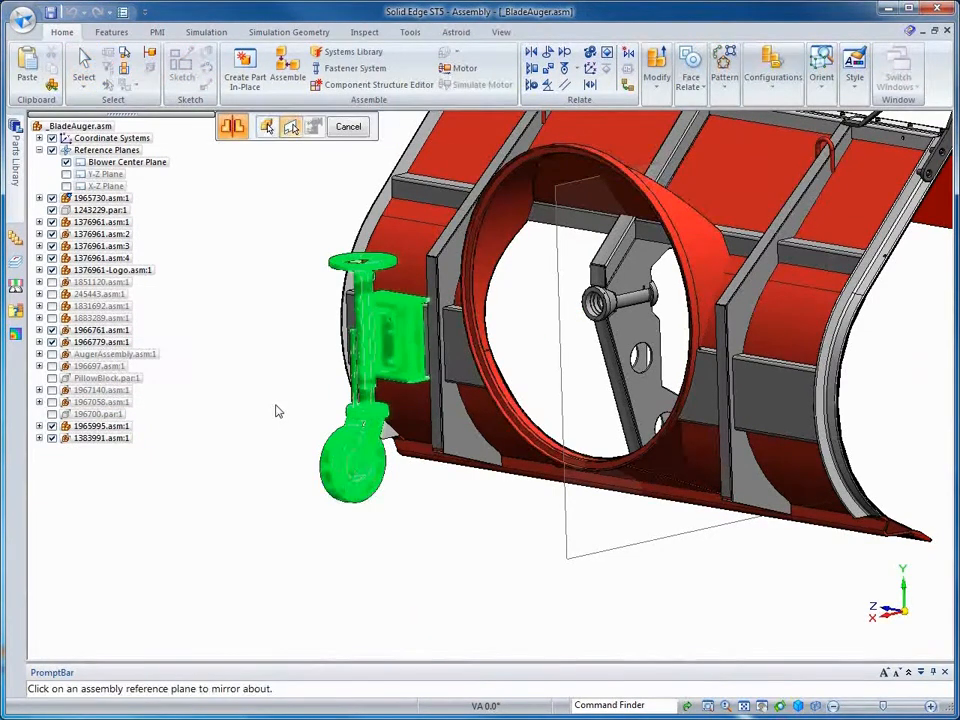
left_click(569, 563)
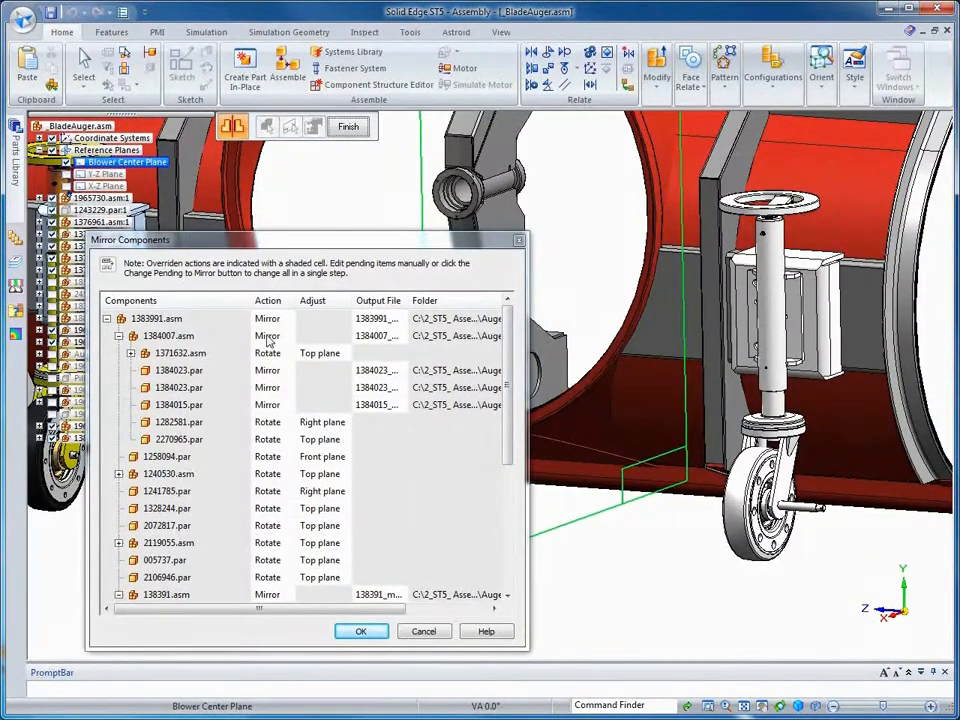
Check the mirror and rotate actions of the listed components, accept the mirroring, and hide the Blower Center Plane.
left_click(174, 355)
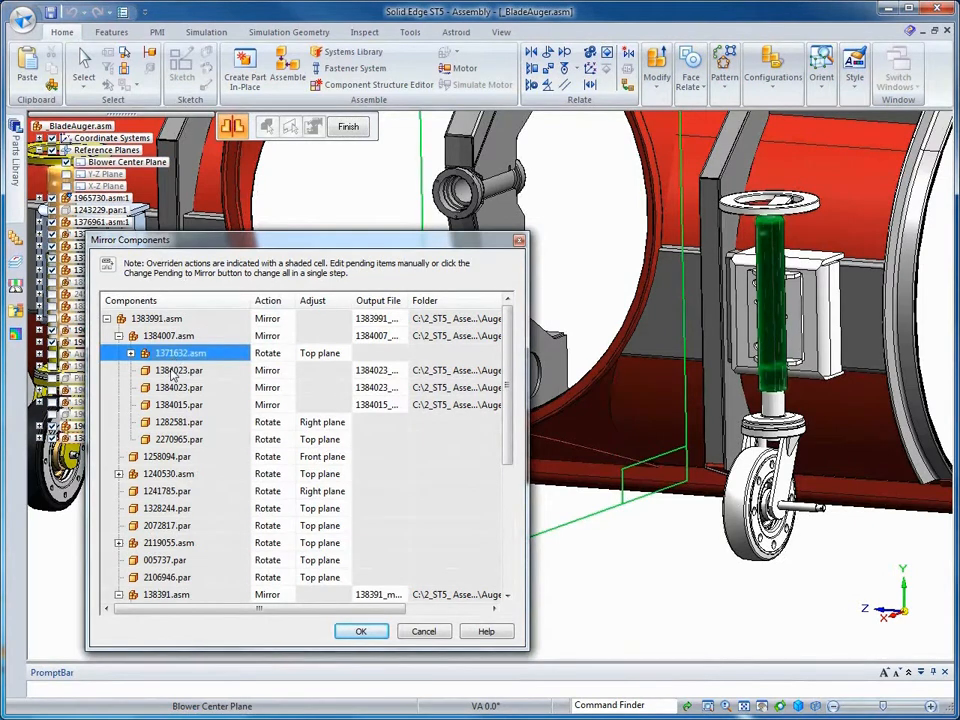
left_click(174, 372)
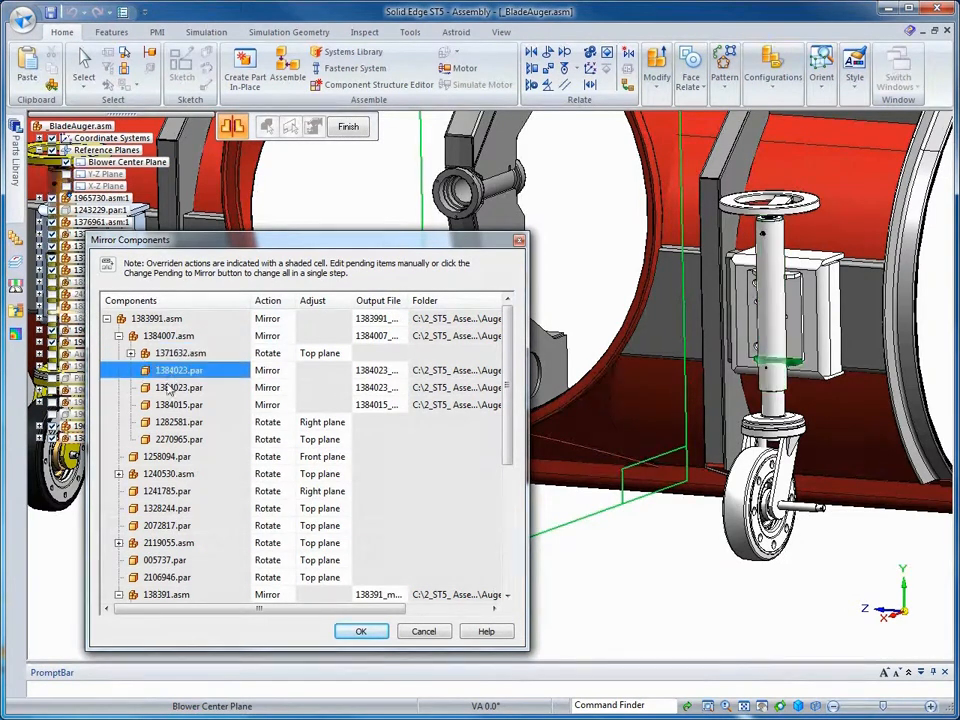
left_click(169, 389)
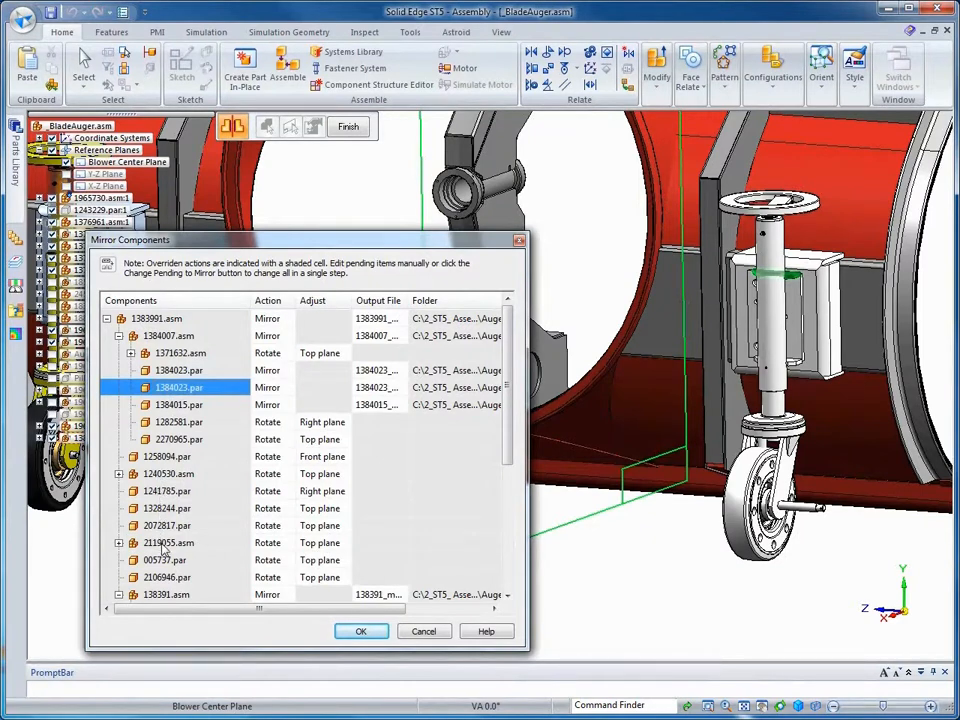
left_click_drag(509, 458, 494, 591)
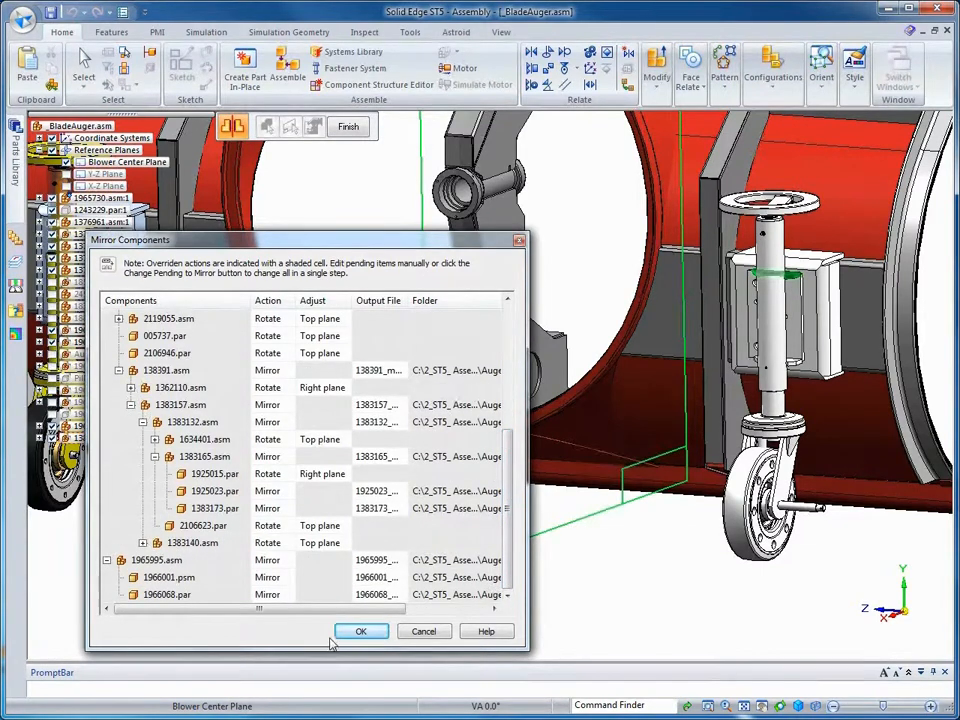
left_click(360, 632)
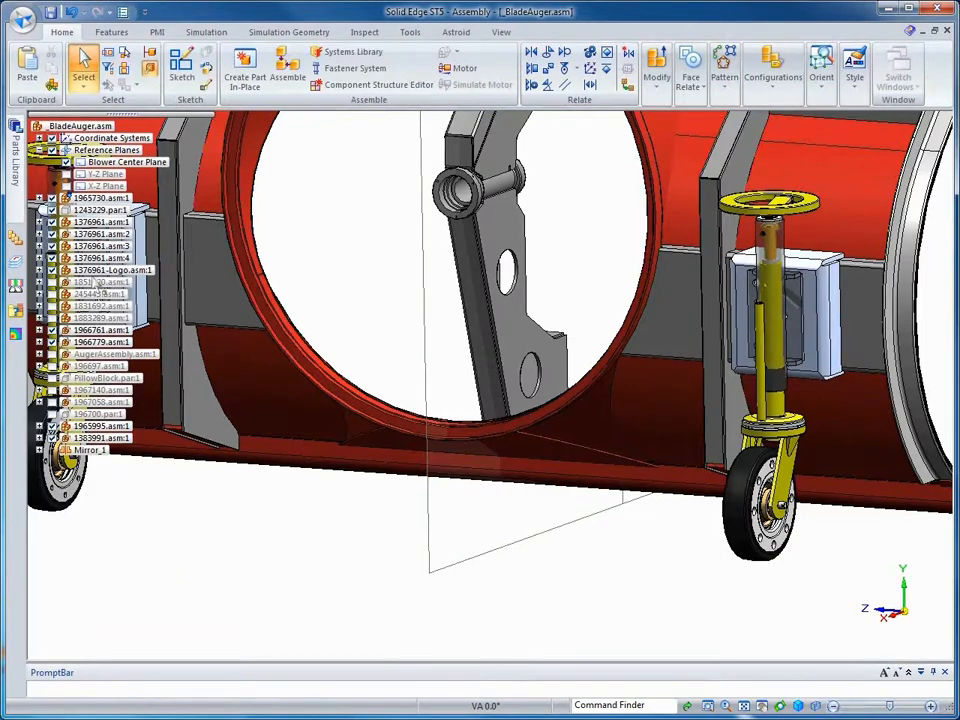
left_click(66, 162)
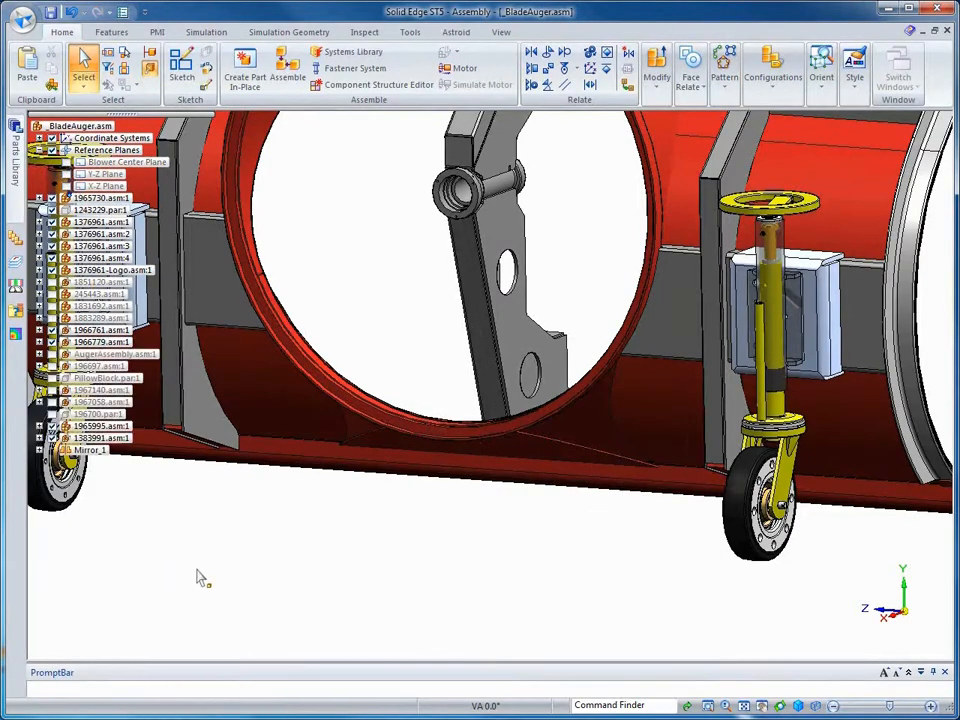
Test the linked motion by swinging the original drag wheel about its bracket with Drag Component, and return it upright.
middle_click_drag(199, 574, 336, 603, "shift")
scroll(335, 603, "down", 3)
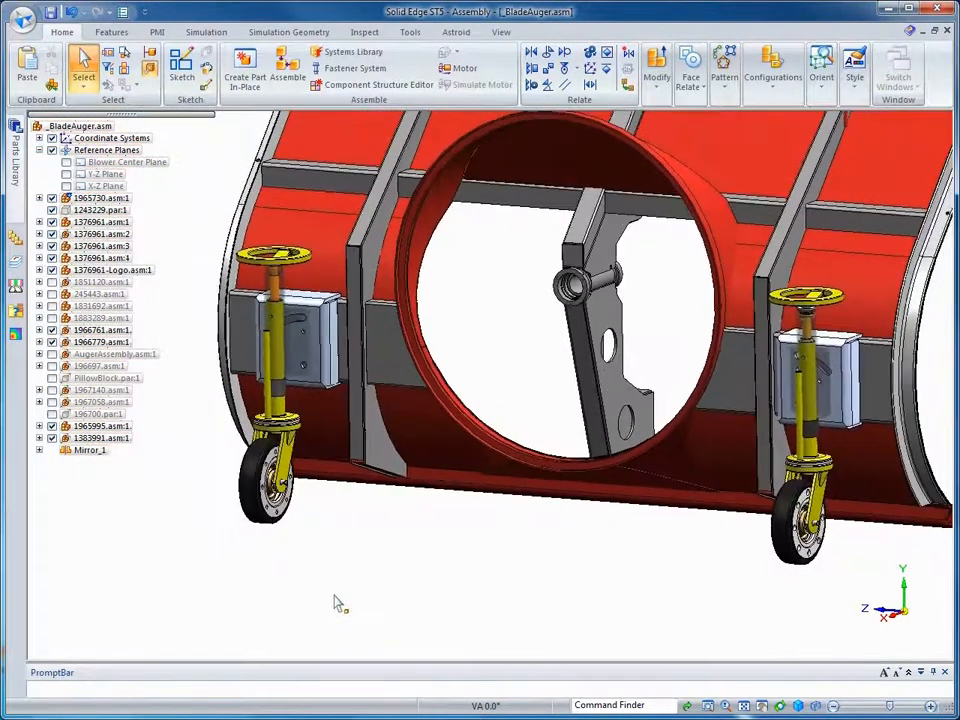
right_click_drag(325, 612, 369, 609)
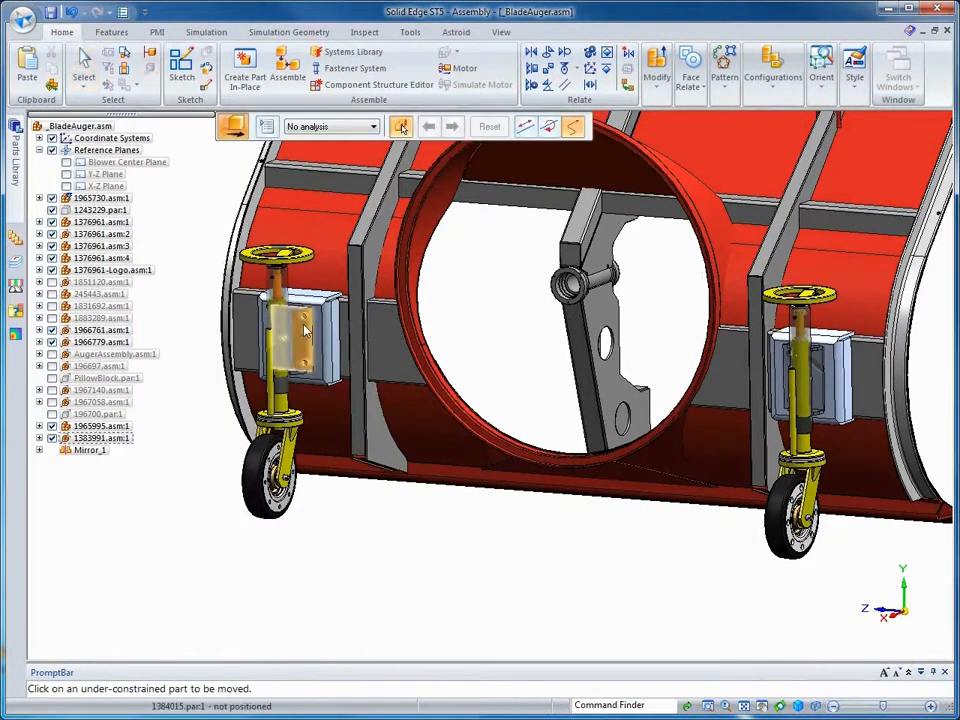
left_click_drag(304, 325, 191, 278)
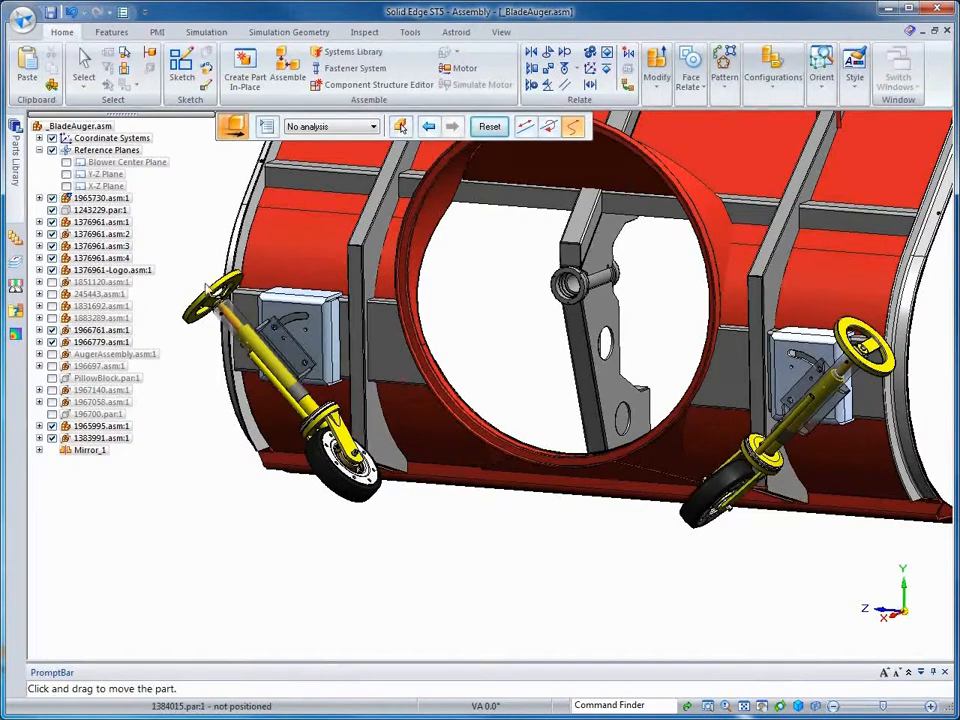
left_click_drag(267, 327, 254, 347)
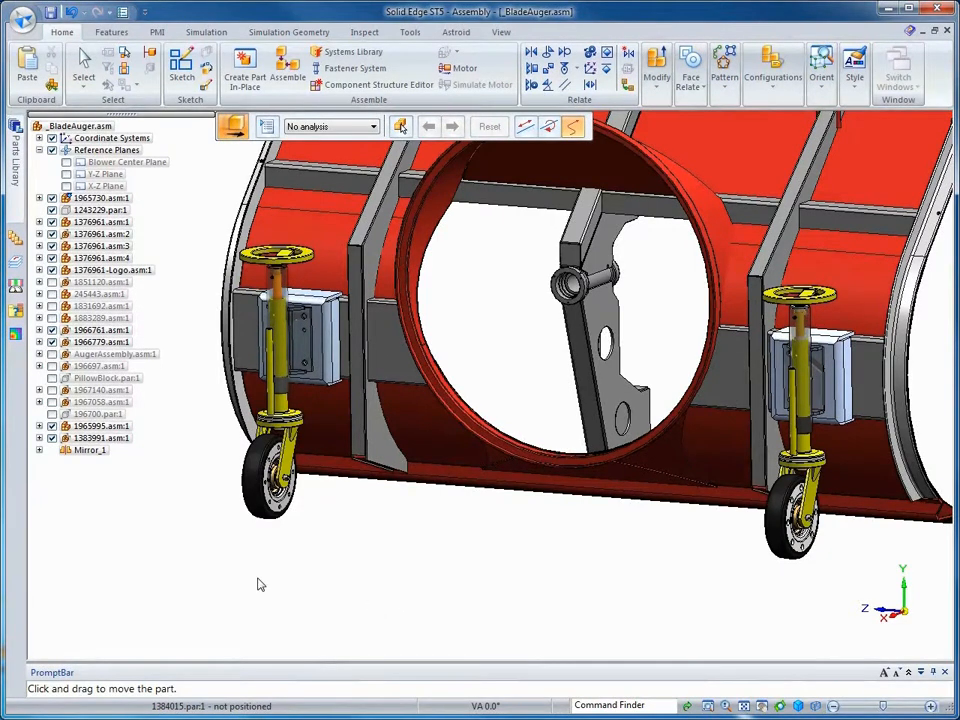
key("Escape")
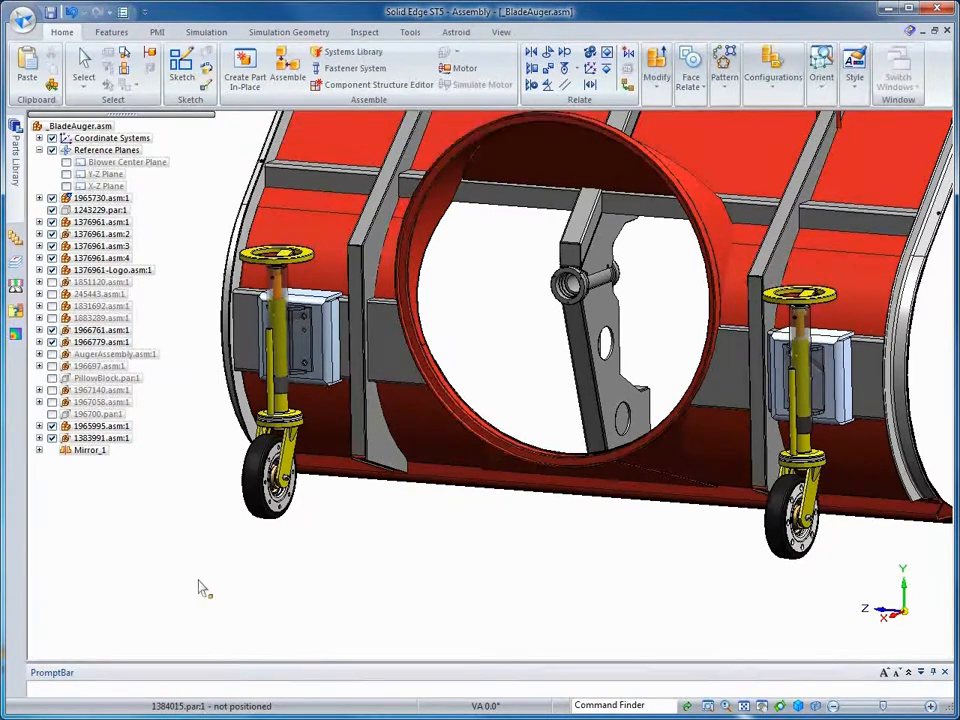
Inspect the mirrored components under Mirror_1, and open the original drag wheel assembly 1383991.asm for editing in place.
left_click(39, 450)
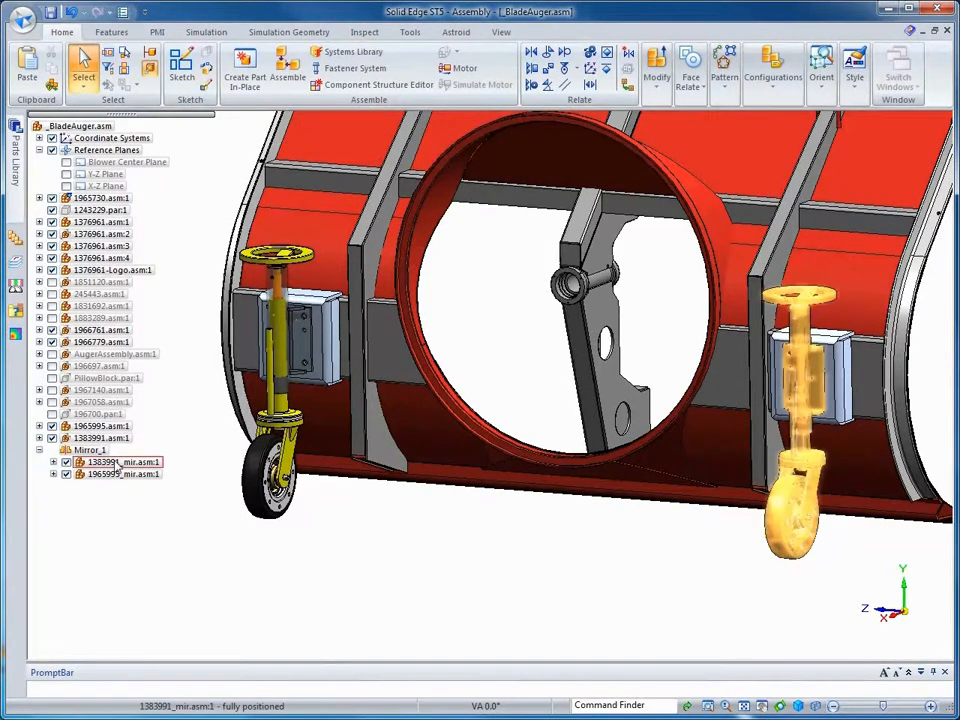
left_click(53, 462)
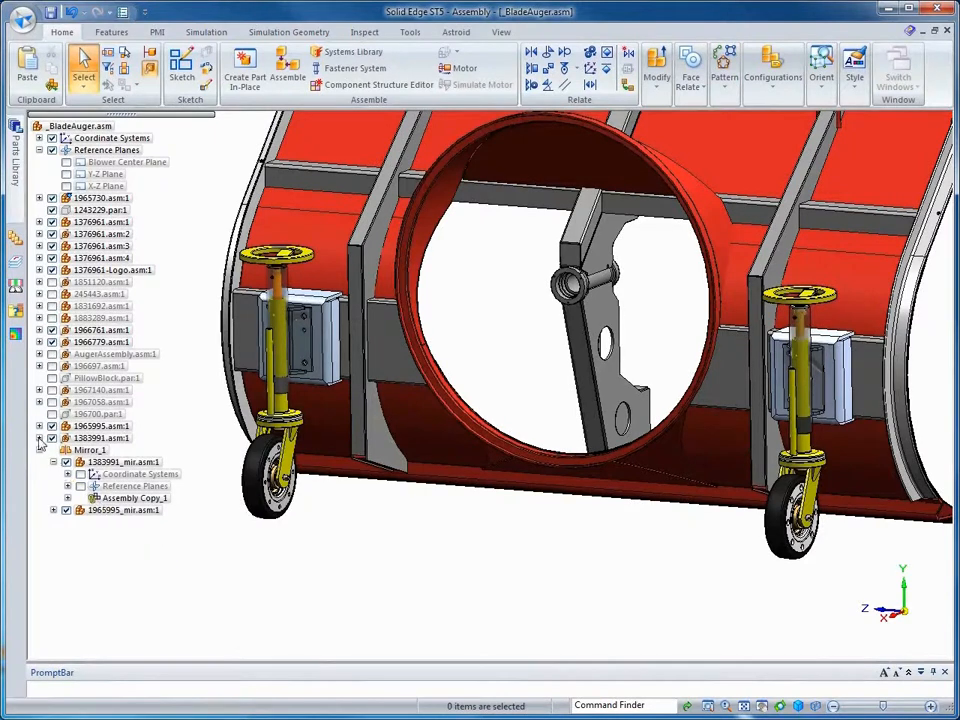
left_click(39, 438)
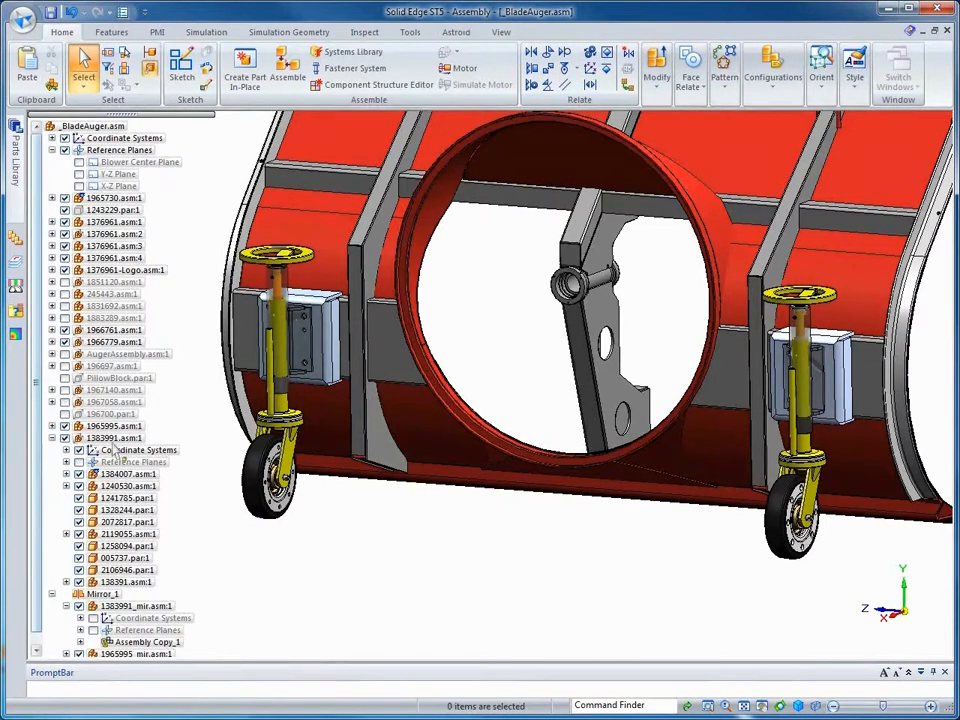
left_click(115, 438)
right_click(118, 438)
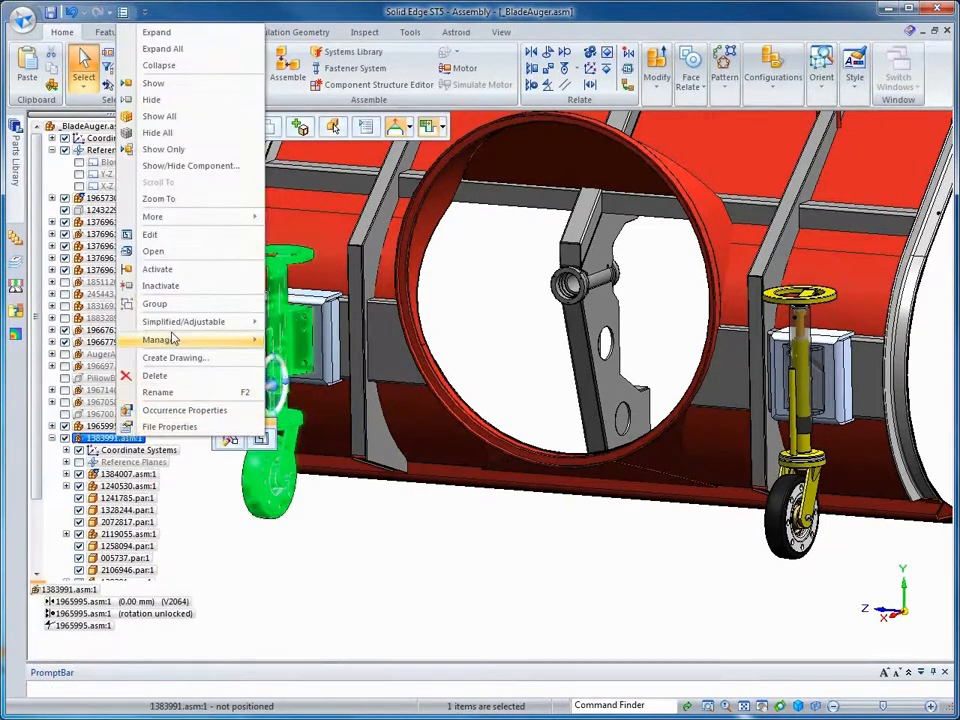
left_click(152, 237)
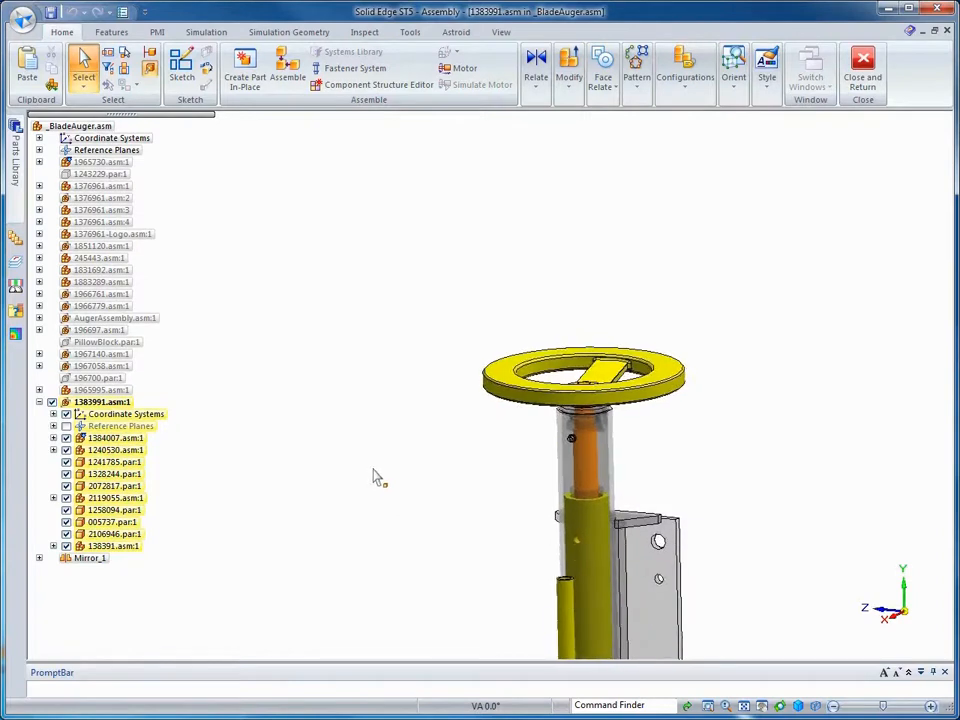
Replace the handwheel 1258094.par with LG-1258094.par, and return to the top-level assembly.
left_click(510, 374)
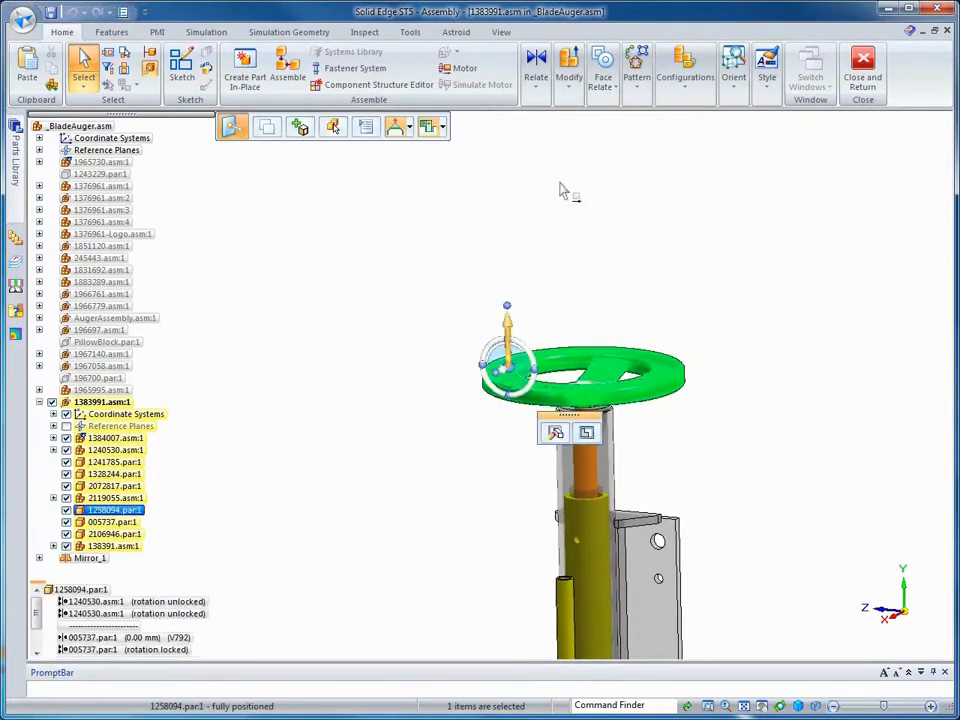
left_click(574, 92)
left_click(596, 149)
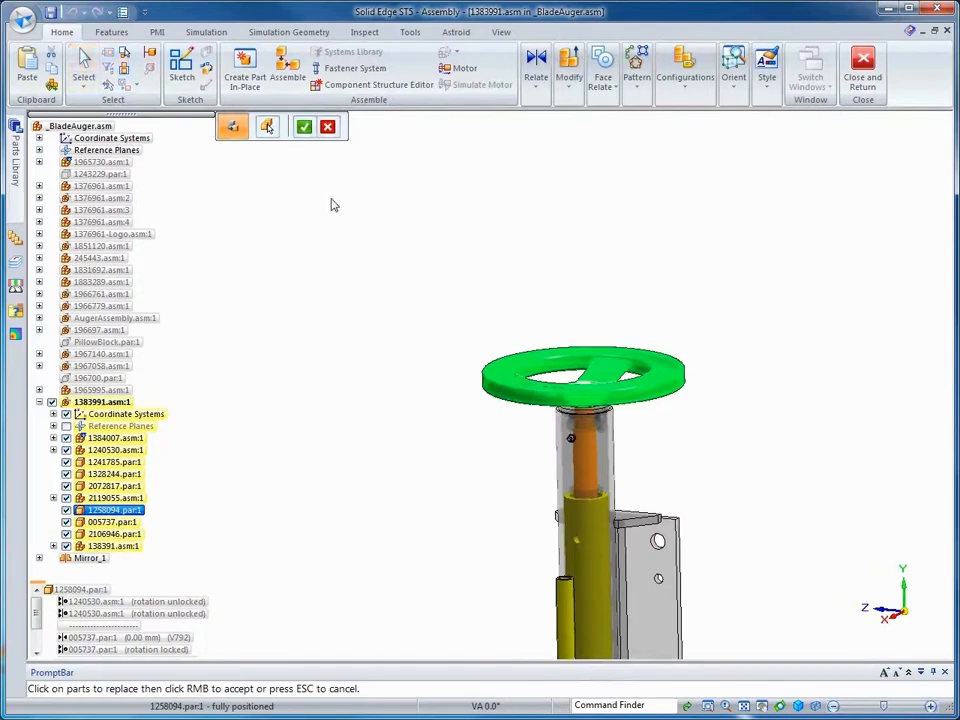
left_click(305, 128)
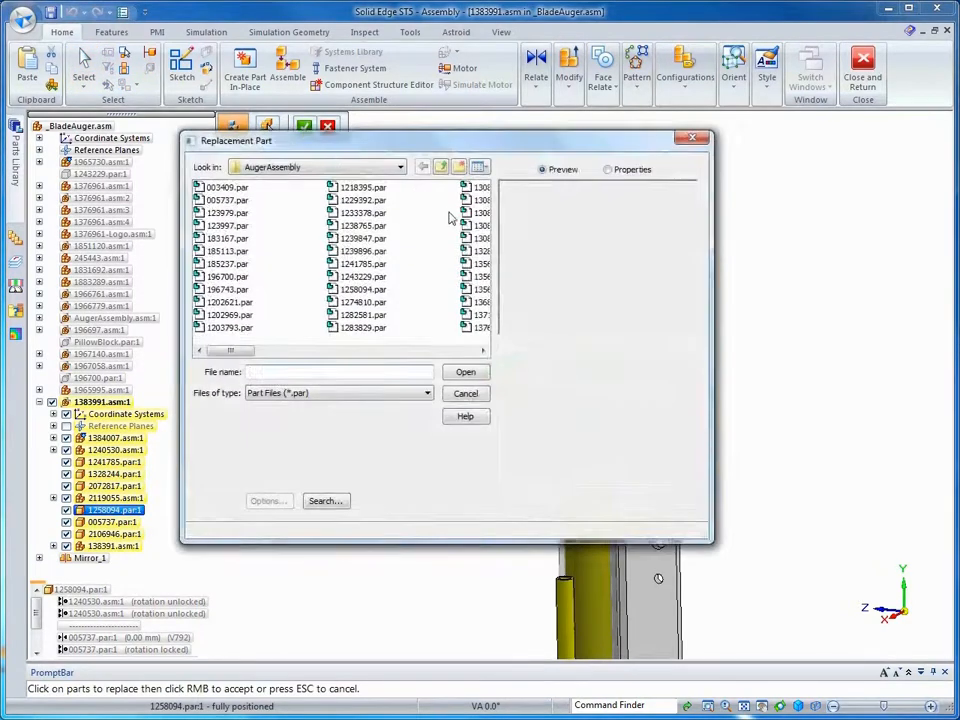
left_click(477, 257)
key("l")
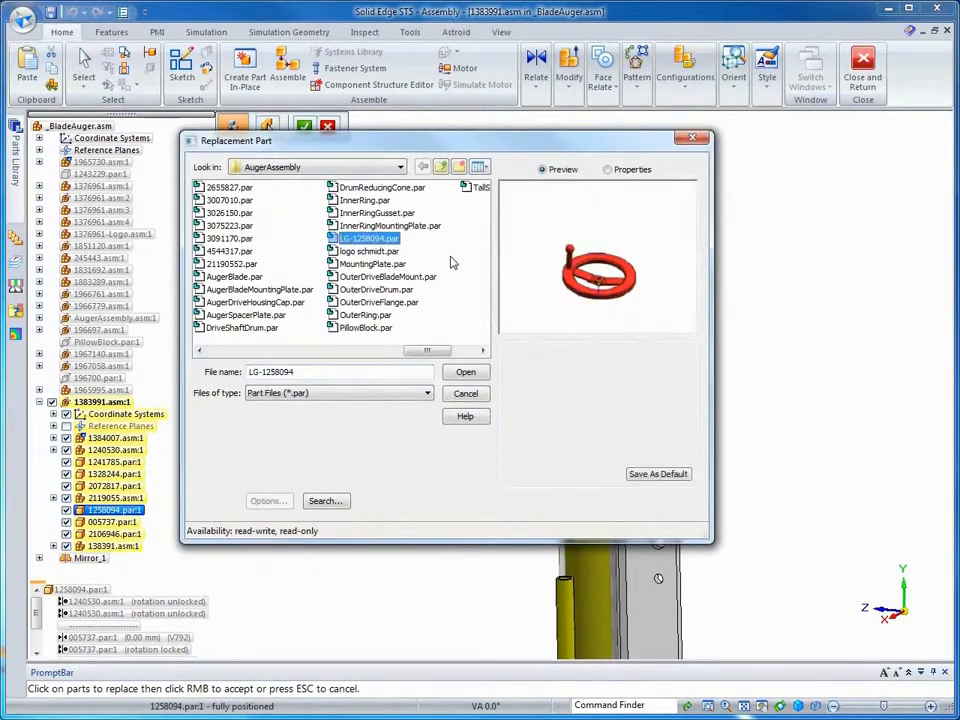
left_click(464, 374)
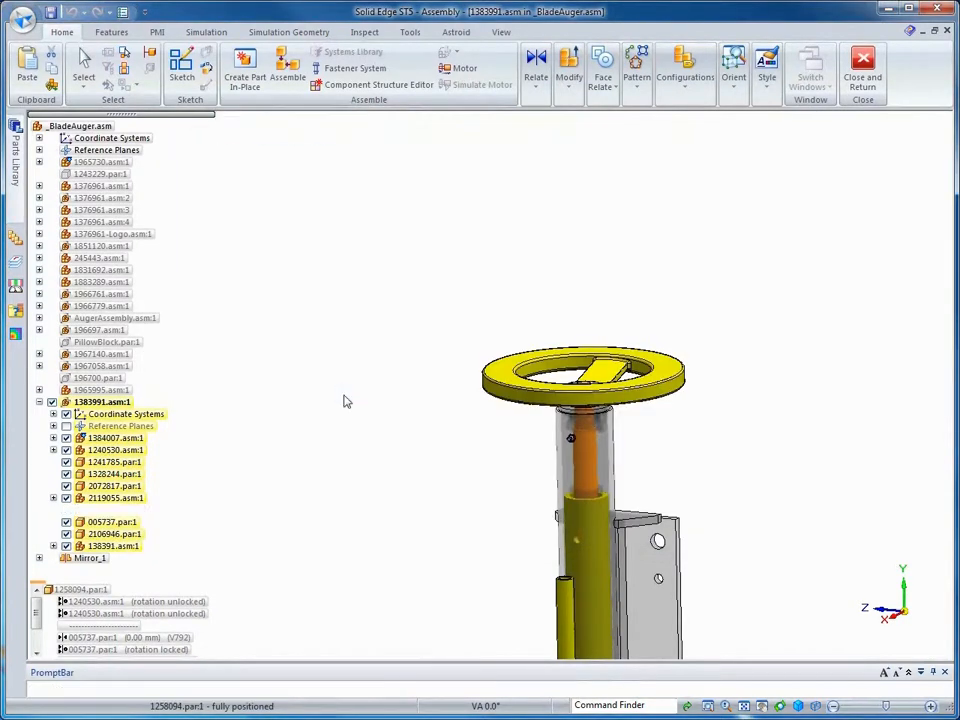
left_click(340, 391)
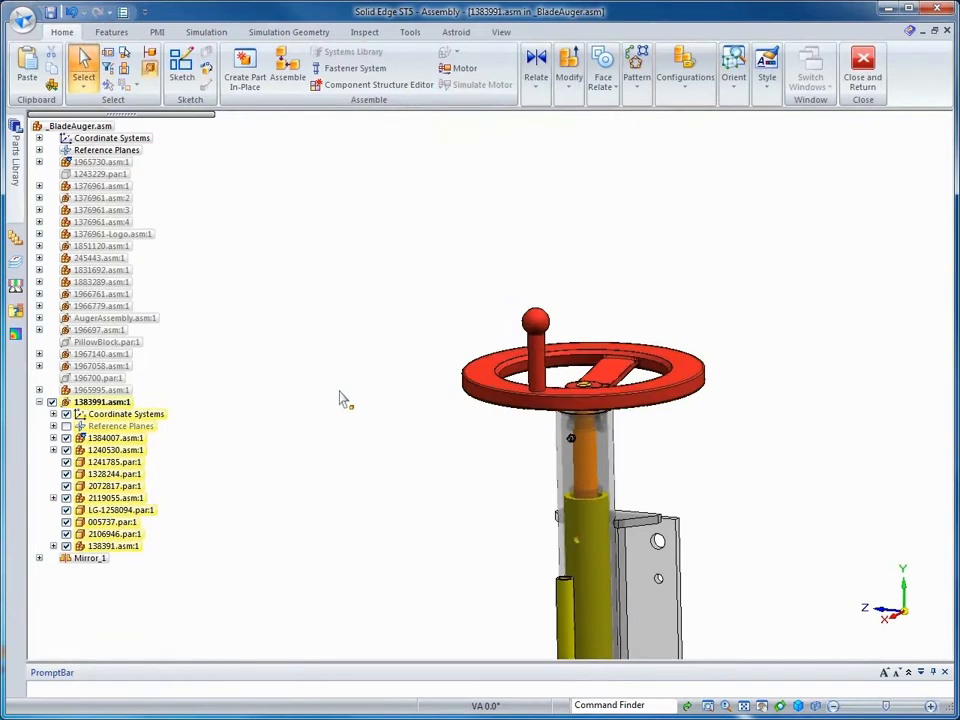
left_click(863, 70)
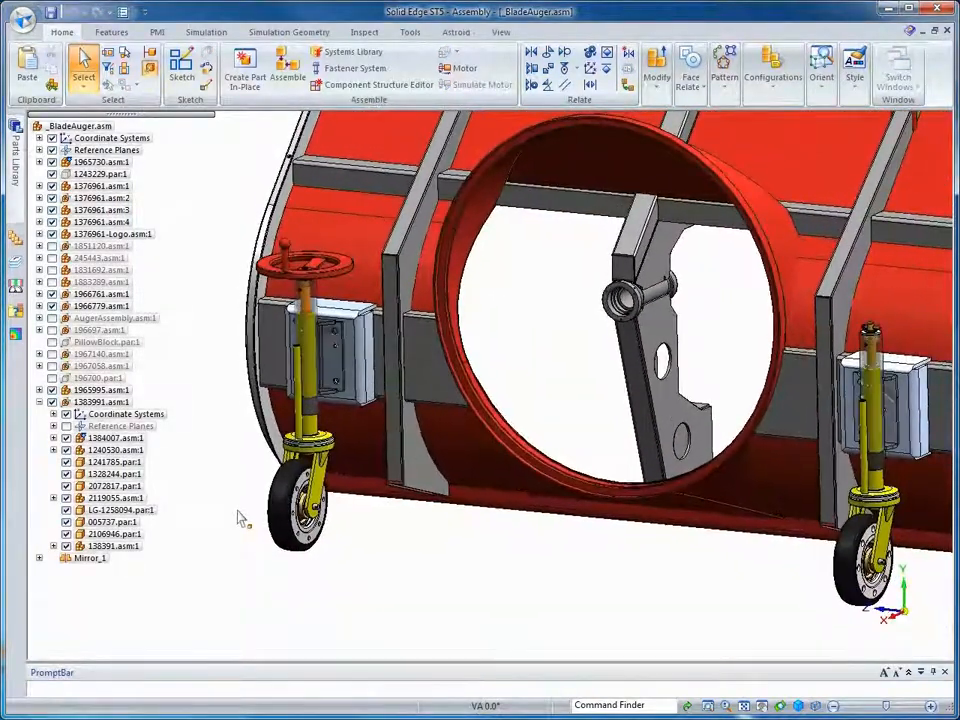
Edit the mirrored drag wheel assembly 1383991_mir.asm in place, update all its links, and return to the top-level assembly.
left_click(40, 558)
left_click(54, 570)
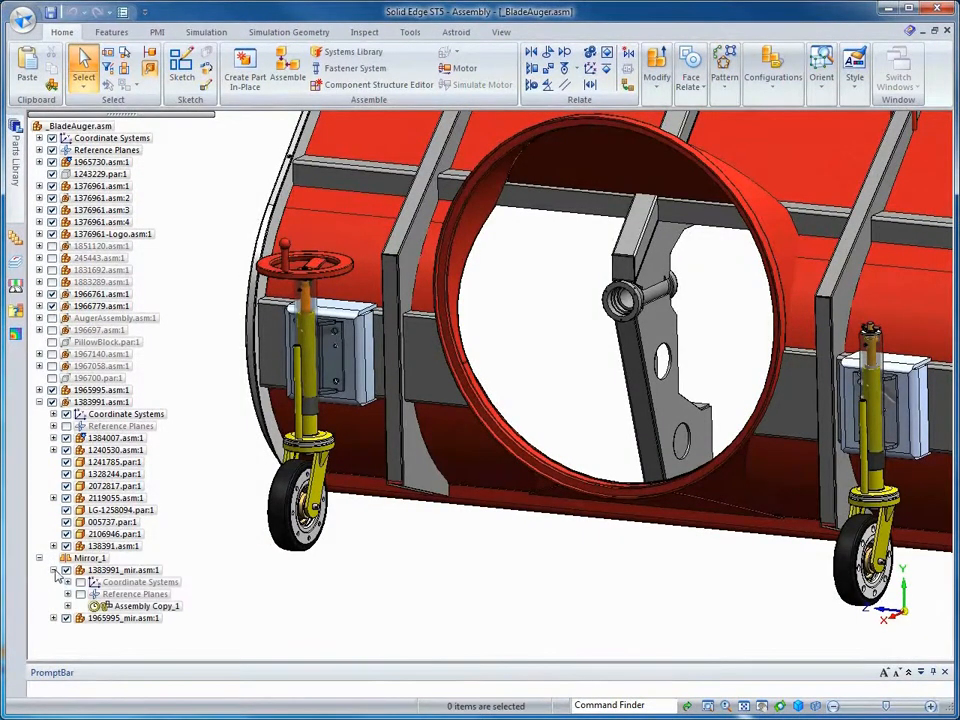
right_click(118, 574)
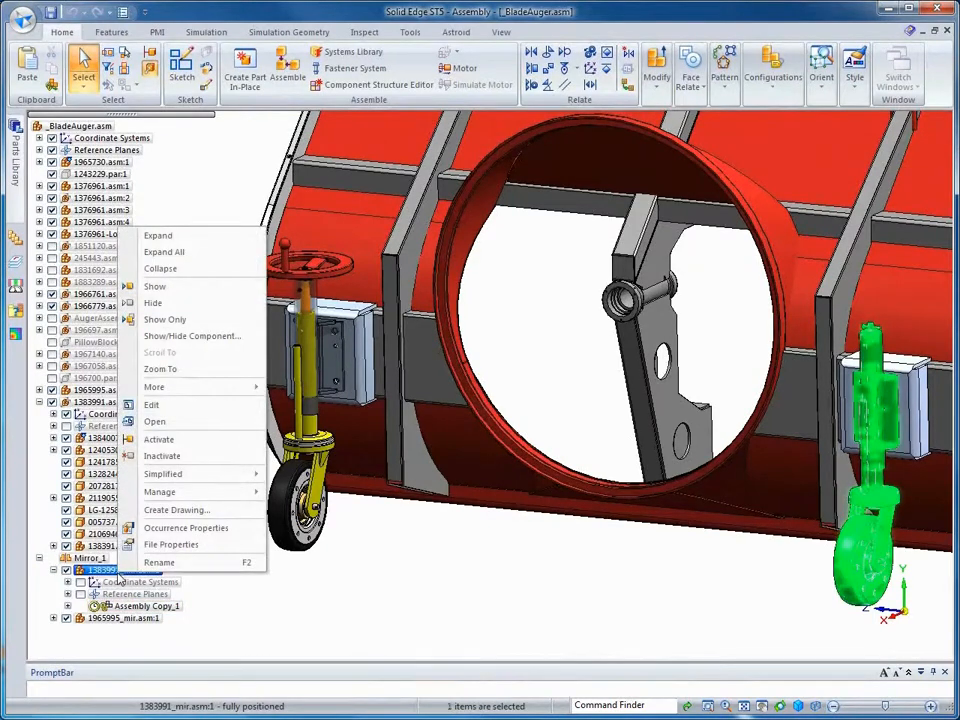
left_click(150, 406)
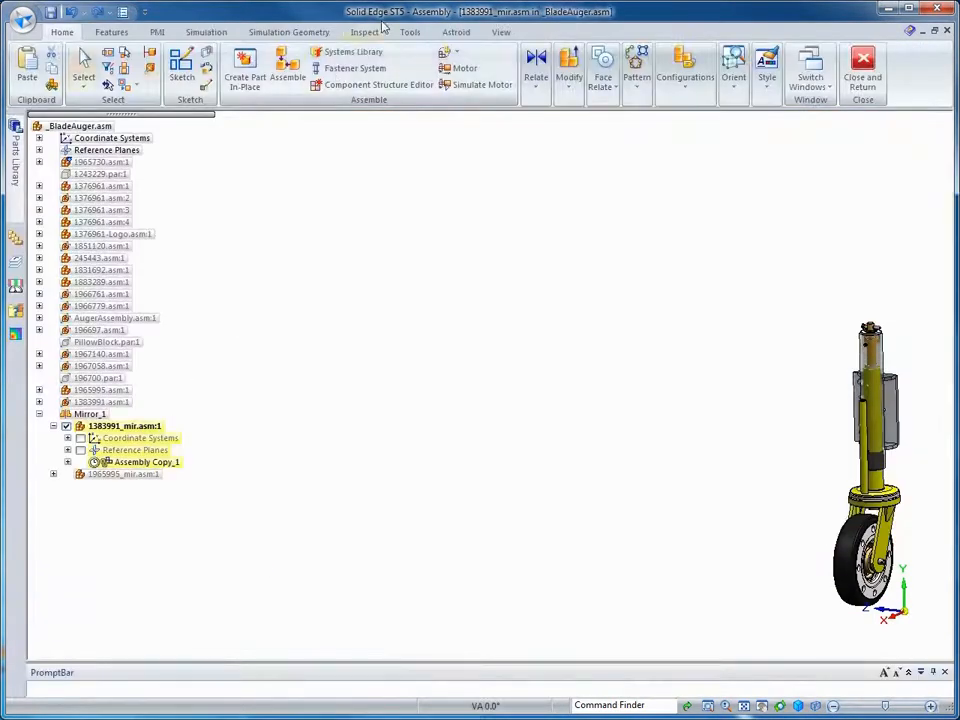
left_click(410, 32)
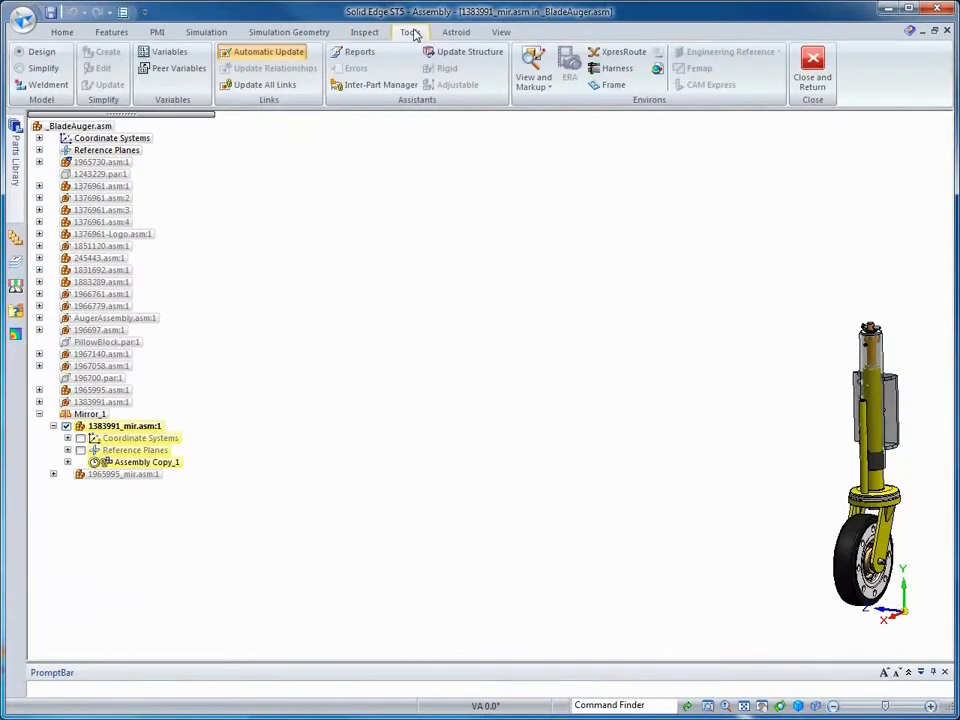
left_click(263, 84)
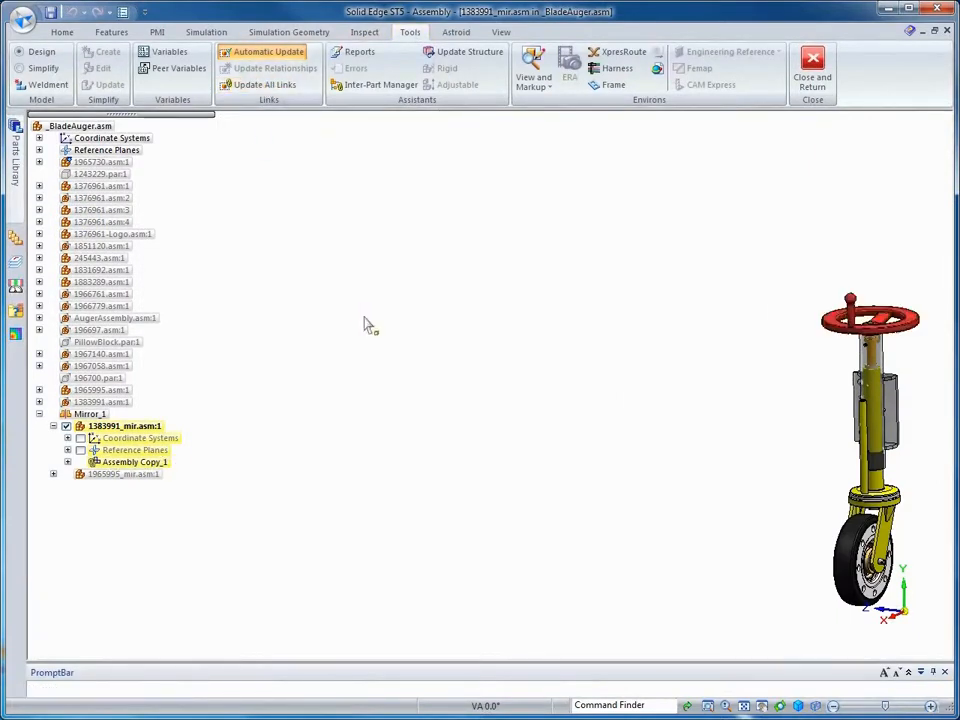
left_click(812, 70)
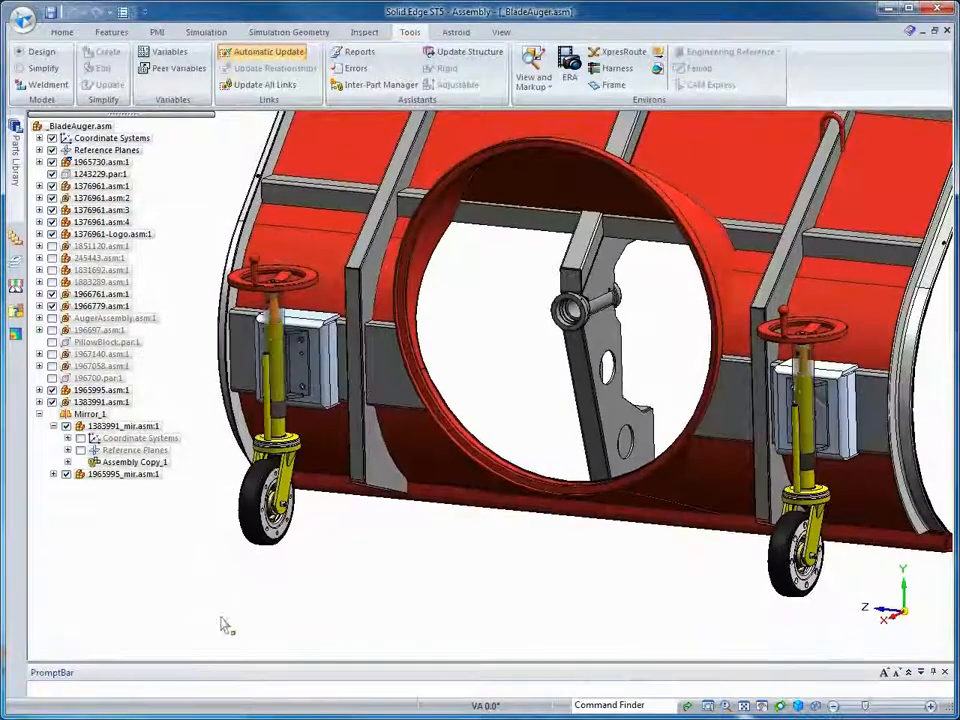
Tilt the original drag wheel with its new handwheel about the bracket slot using Drag Component.
right_click(275, 585)
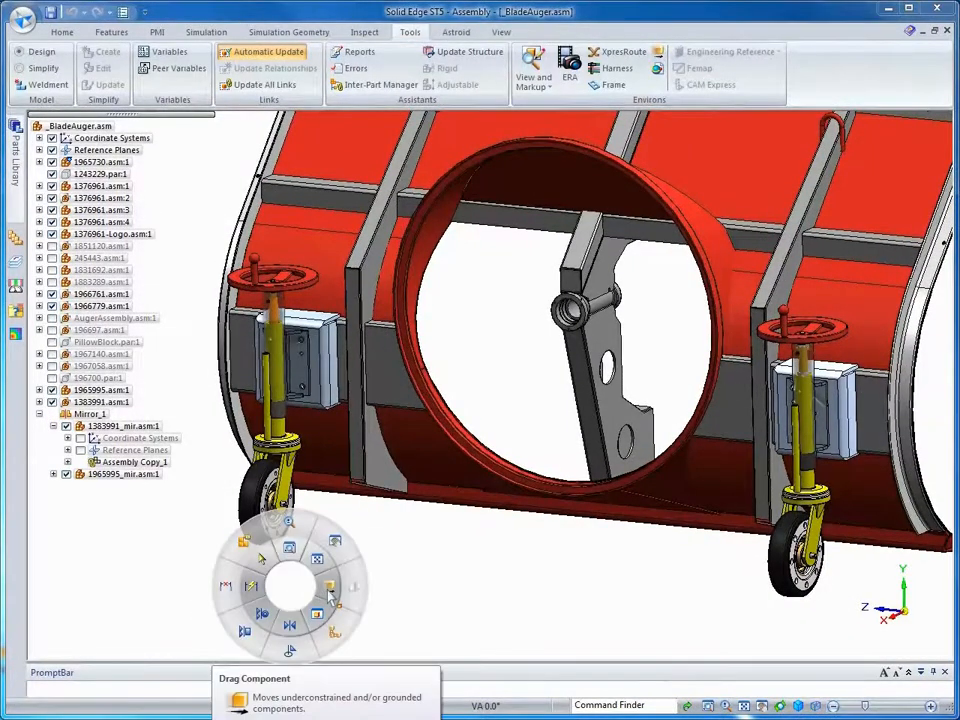
left_click_drag(301, 350, 222, 355)
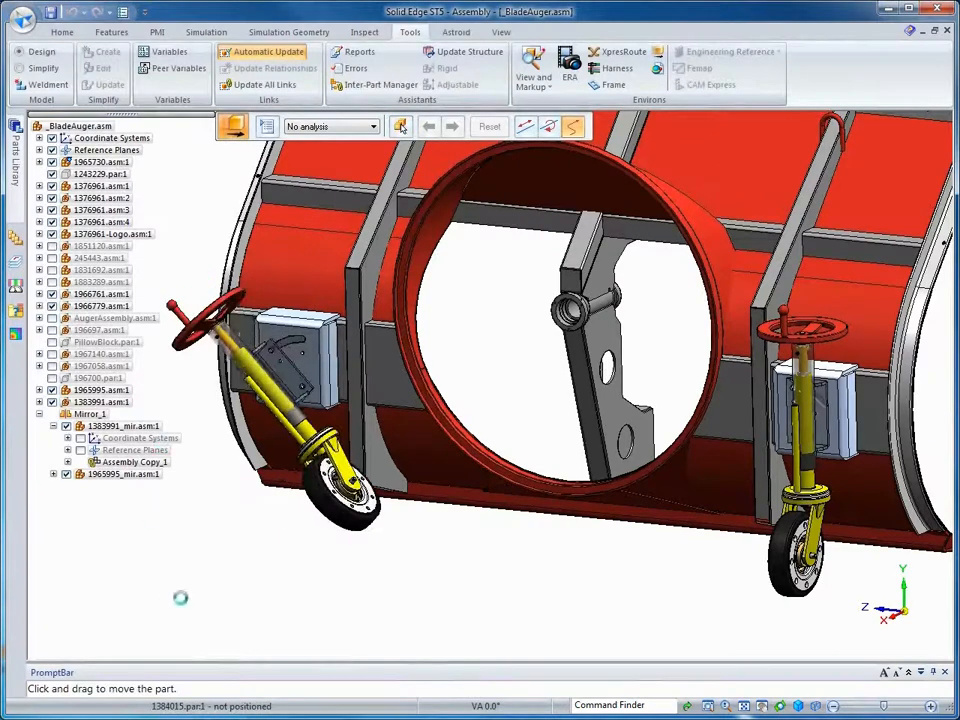